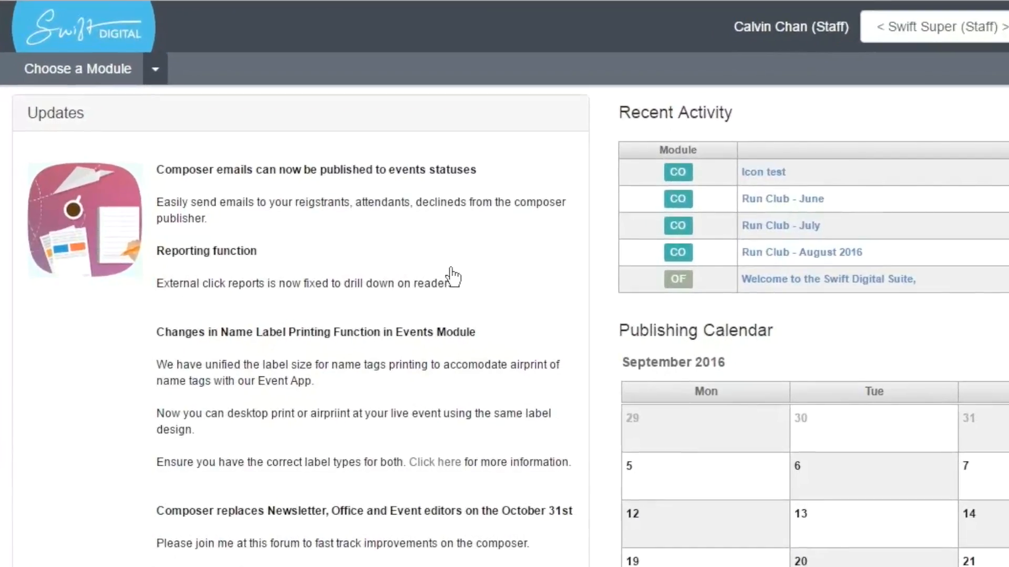
- Open the Email Composer module and view its All Emails and Sample Emails lists
{"action": "left_click", "coordinate": [155, 69]}
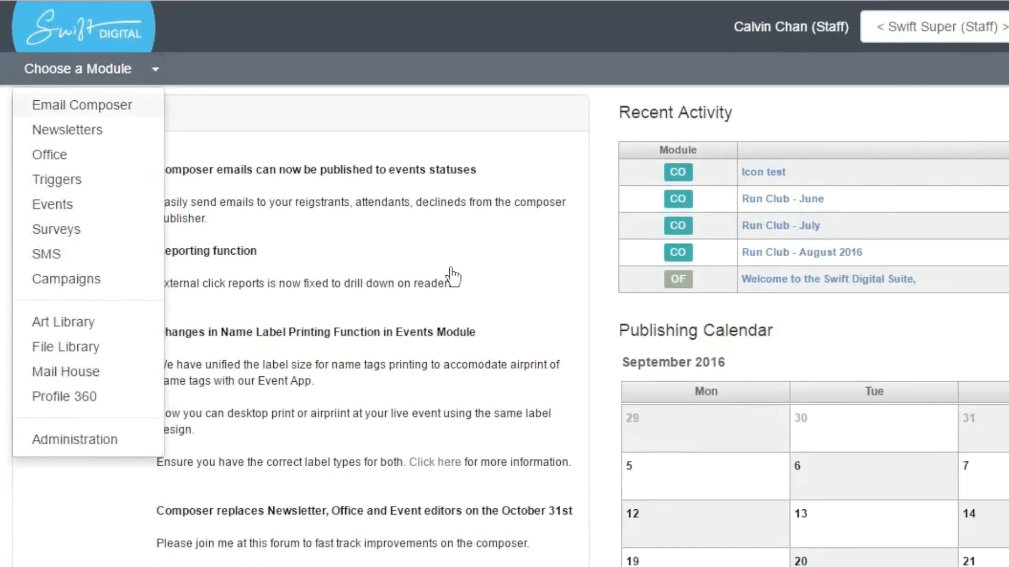
{"action": "left_click", "coordinate": [82, 105]}
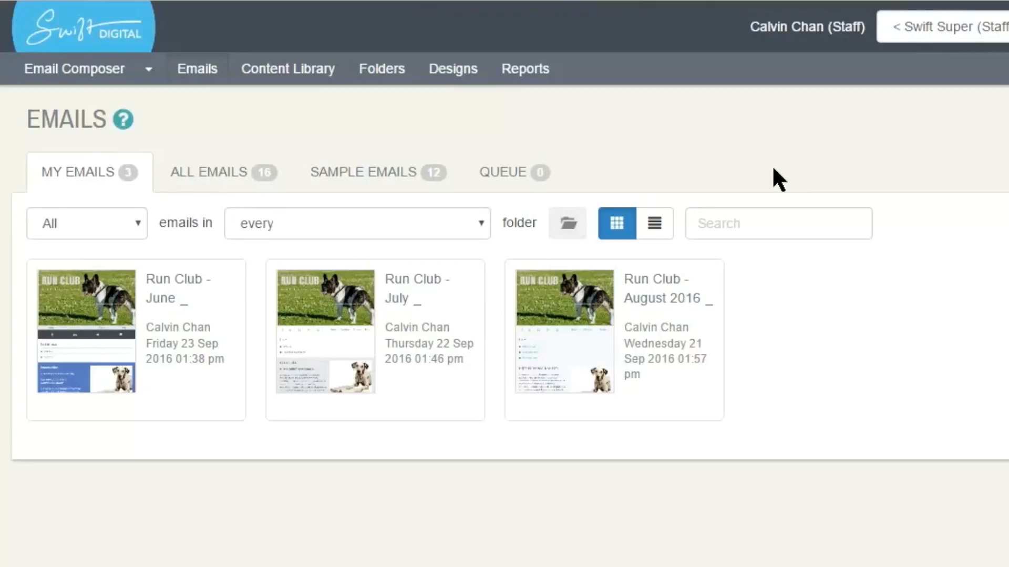
{"action": "left_click", "coordinate": [224, 172]}
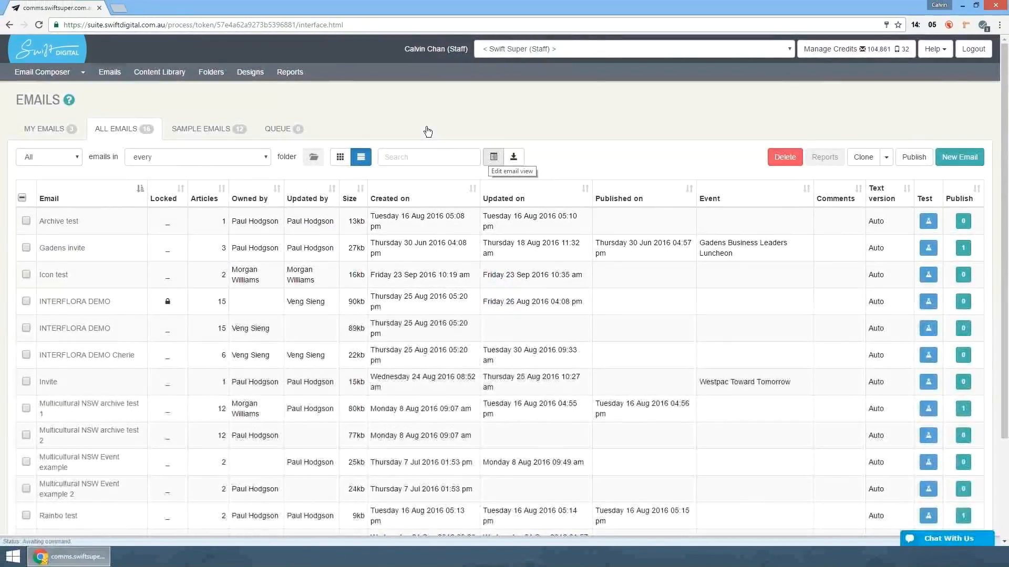
{"action": "left_click", "coordinate": [213, 129]}
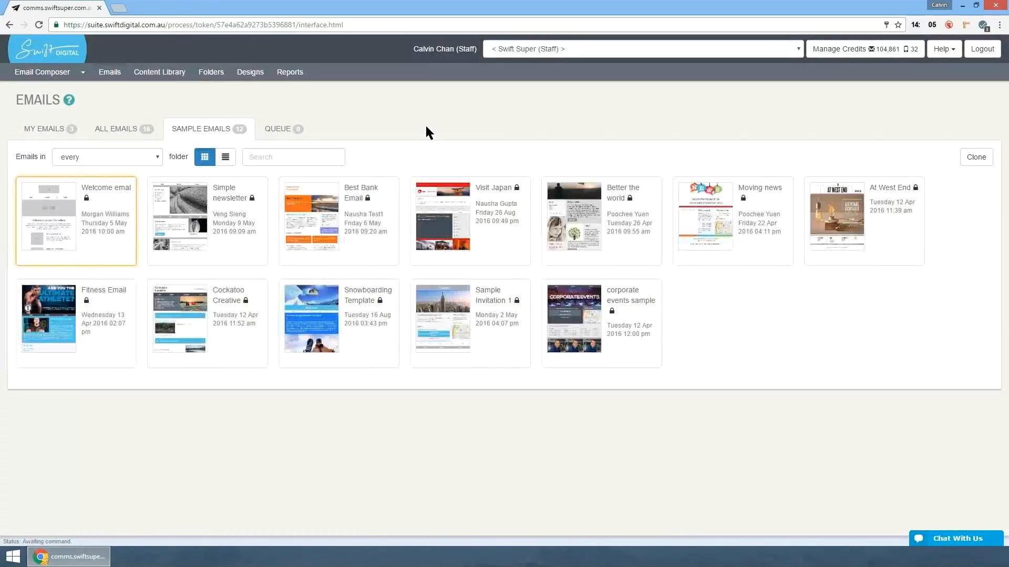
- Review the publication status filter choices in My Emails, including Published and Unpublished, and keep All selected
{"action": "key", "text": "Tab"}
{"action": "key", "text": "Return"}
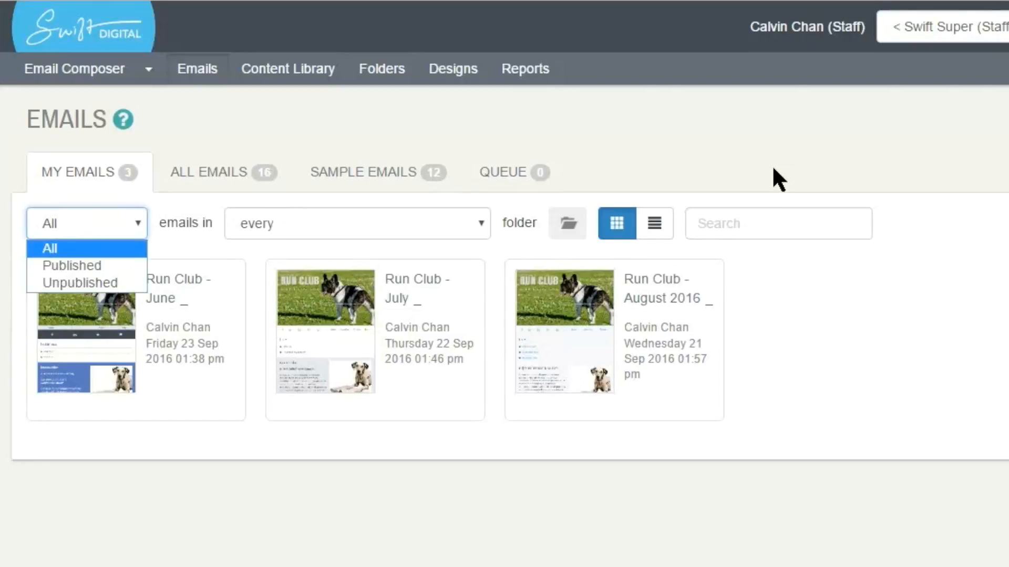
{"action": "key", "text": "Down"}
{"action": "key", "text": "Down"}
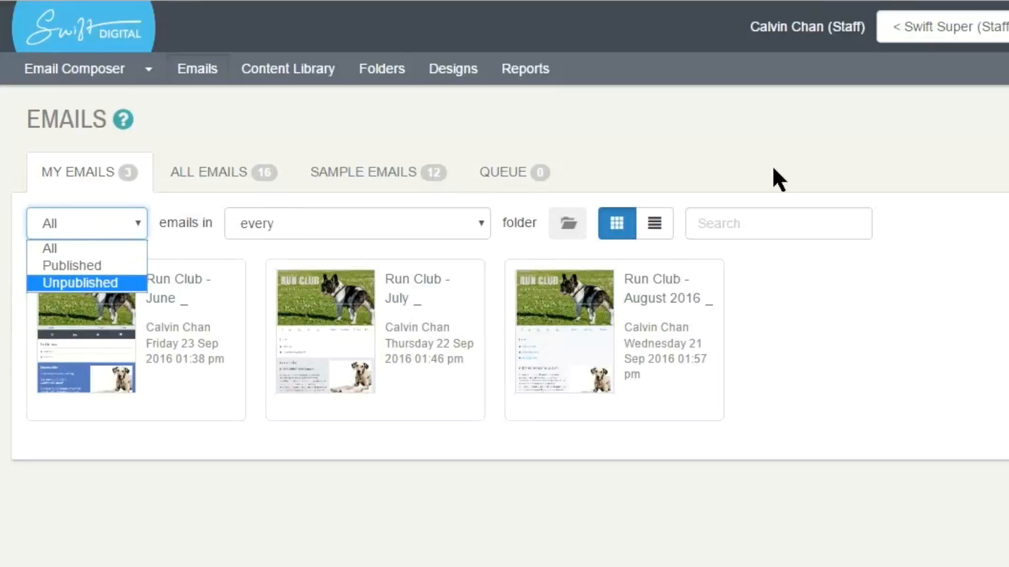
{"action": "key", "text": "Up"}
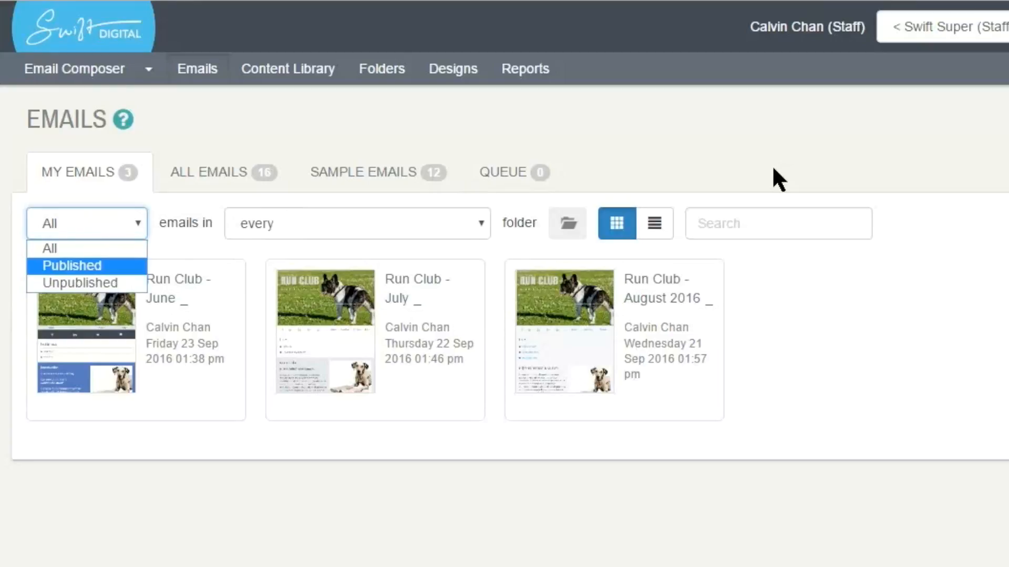
{"action": "key", "text": "Down"}
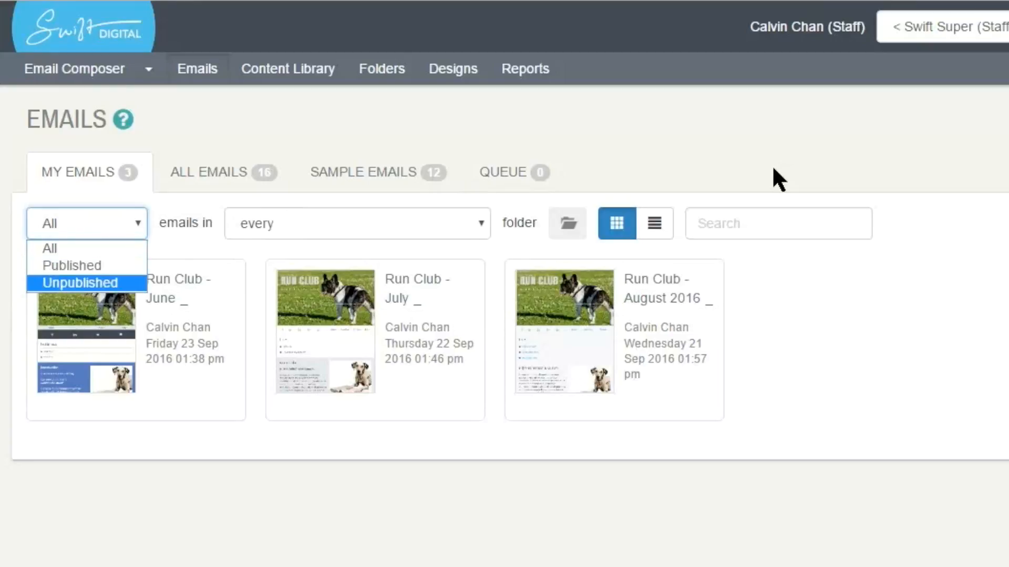
{"action": "key", "text": "Up"}
{"action": "key", "text": "Up"}
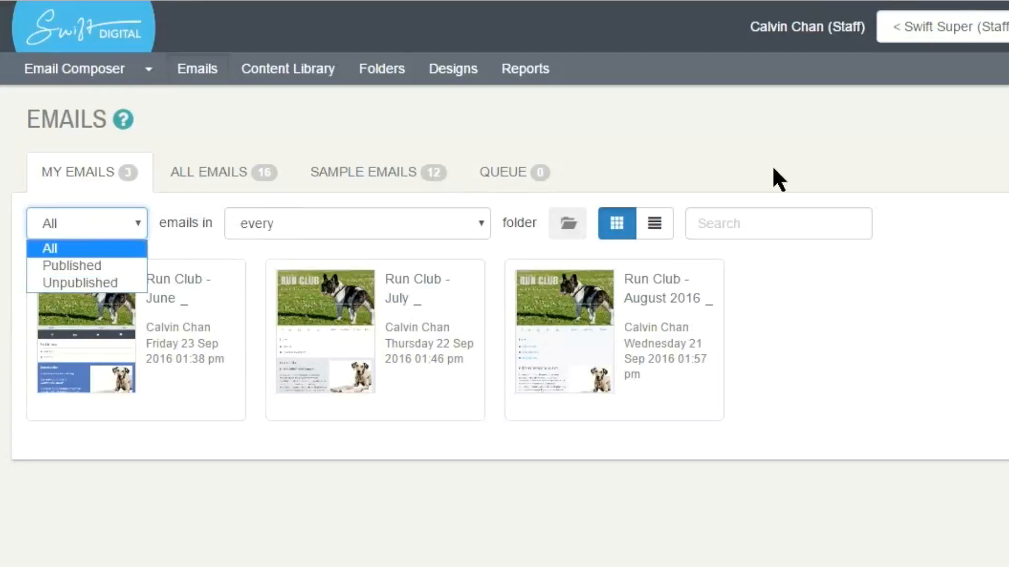
{"action": "key", "text": "Return"}
{"action": "left_click", "coordinate": [772, 169]}
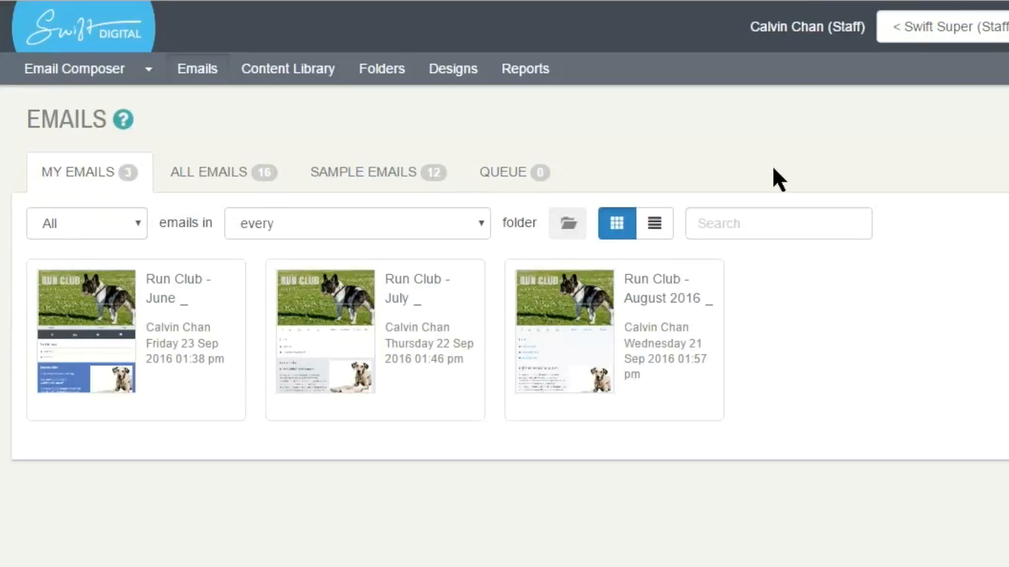
- Review the folder filter choices for My Emails and keep every folder selected
{"action": "key", "text": "Tab"}
{"action": "key", "text": "space"}
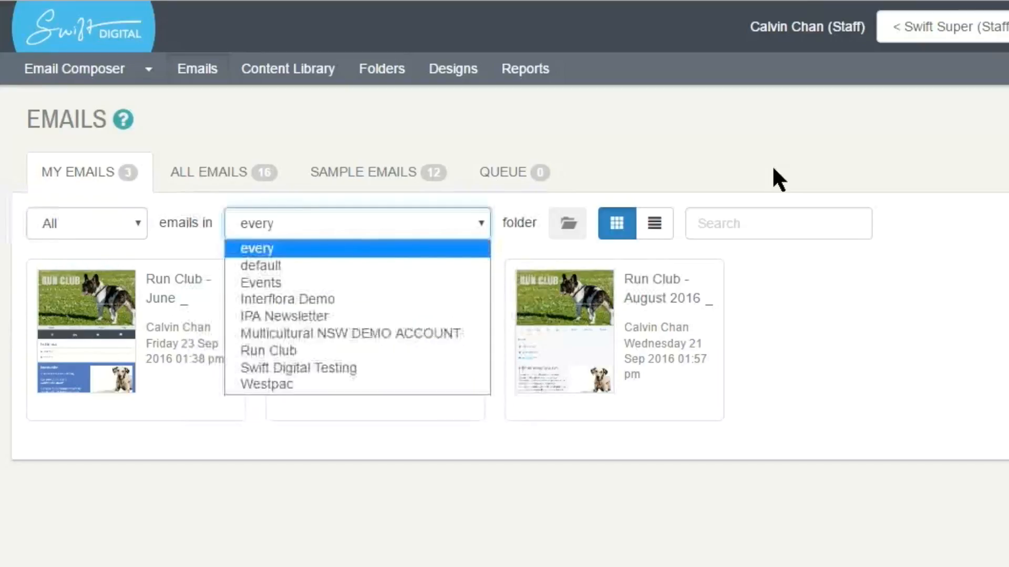
{"action": "key", "text": "Down"}
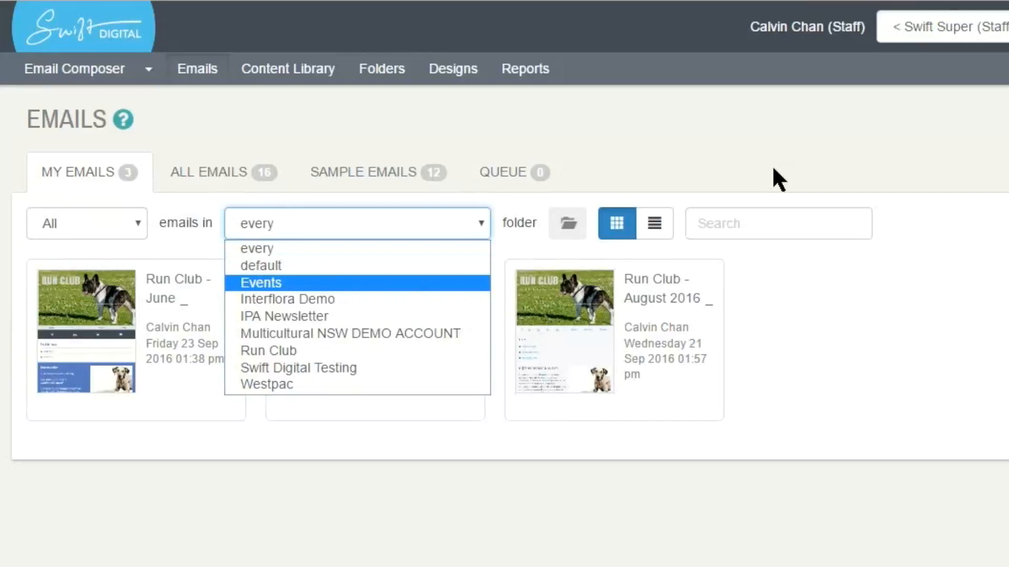
{"action": "left_click", "coordinate": [357, 249]}
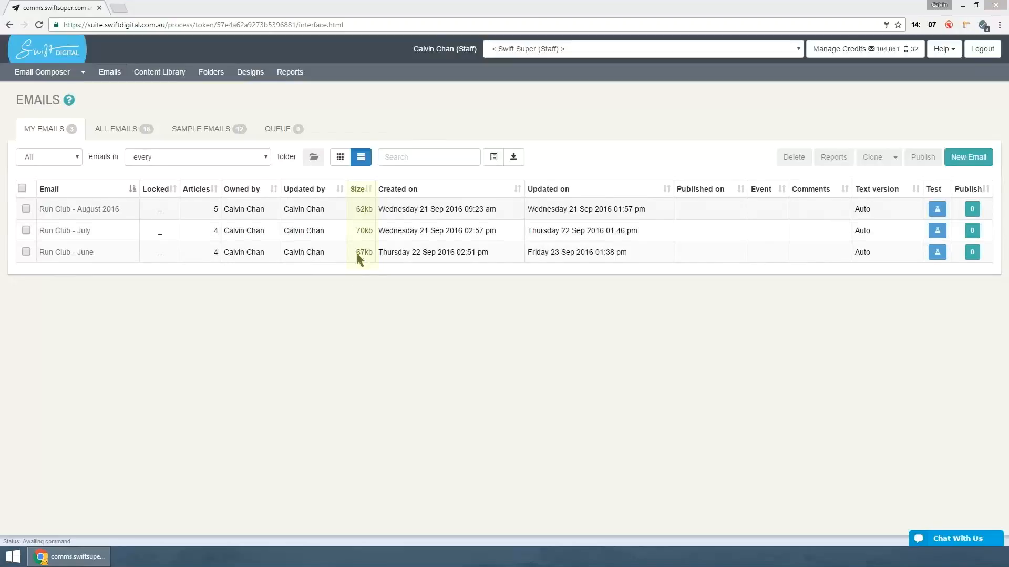
- Examine the Test Email settings for test mail groups, an individual recipient and text-only format, and close them without sending
{"action": "left_click", "coordinate": [328, 317]}
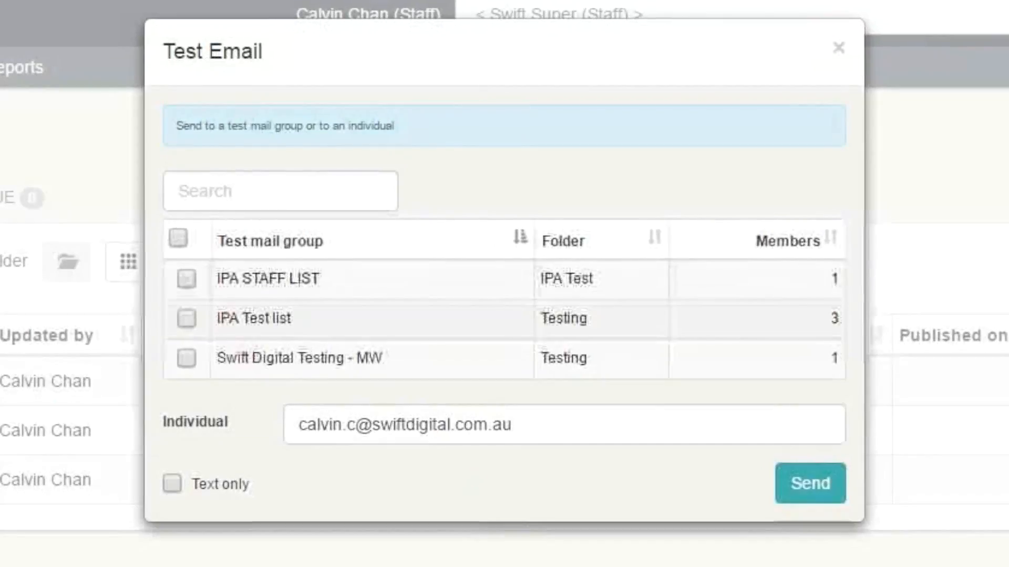
{"action": "left_click_drag", "start_coordinate": [298, 425], "coordinate": [512, 424]}
{"action": "left_click", "coordinate": [515, 481]}
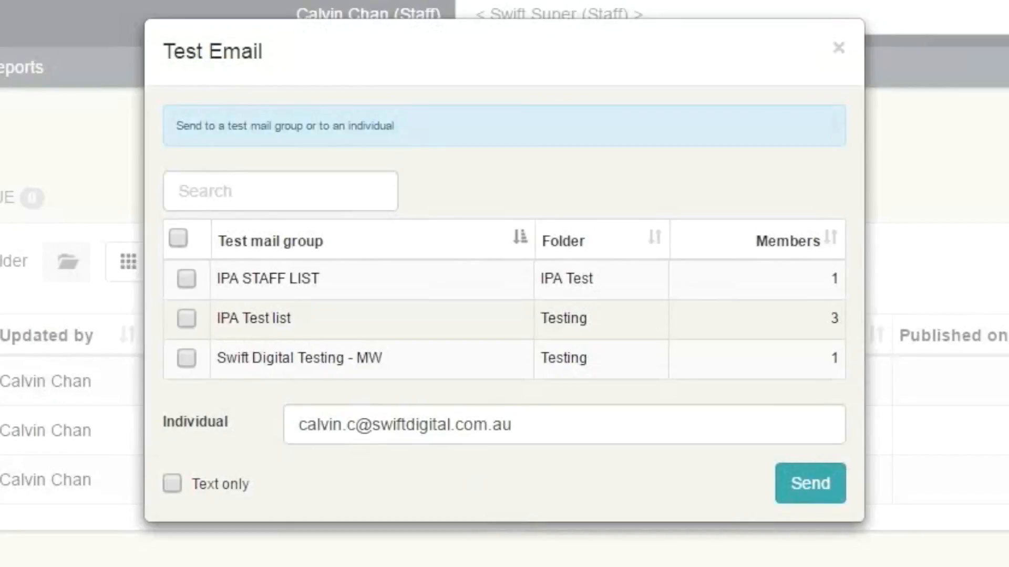
{"action": "left_click", "coordinate": [173, 484]}
{"action": "left_click", "coordinate": [172, 483]}
{"action": "left_click", "coordinate": [838, 47]}
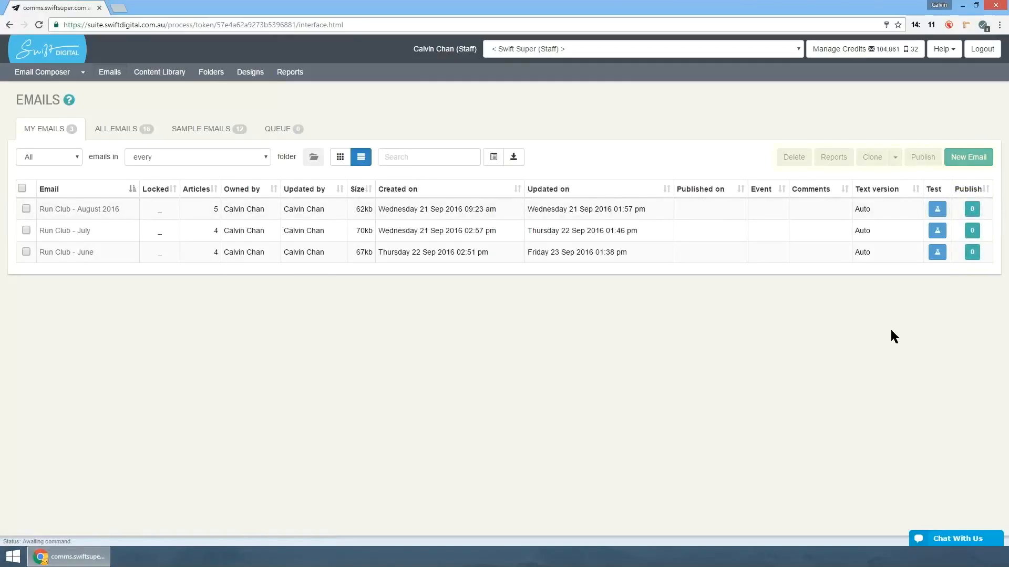
- Select the Run Club - August 2016 email and examine its clone settings for name, Run Club folder and the Clone option
{"action": "left_click", "coordinate": [26, 210]}
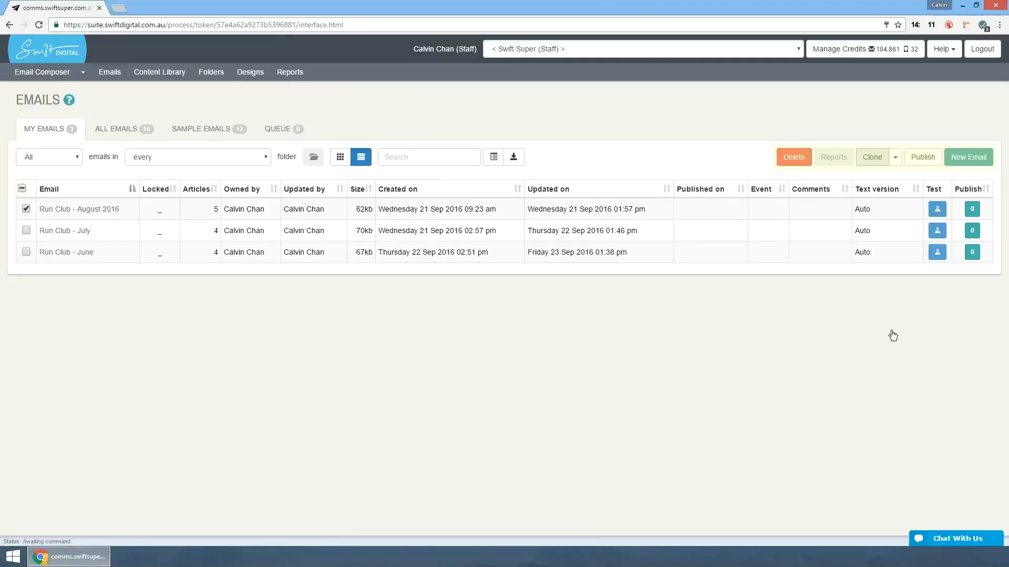
{"action": "left_click", "coordinate": [894, 157]}
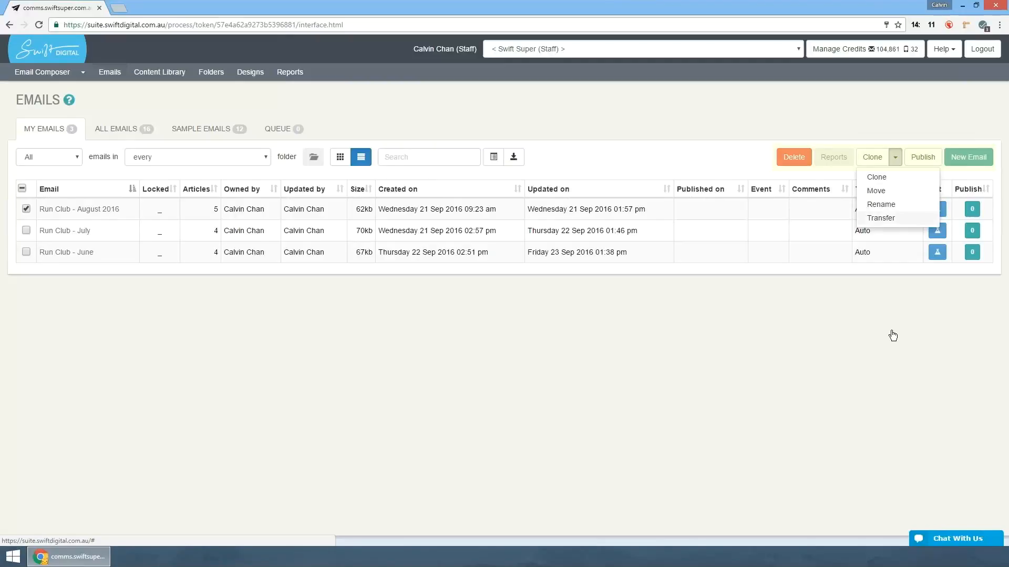
{"action": "left_click", "coordinate": [888, 177]}
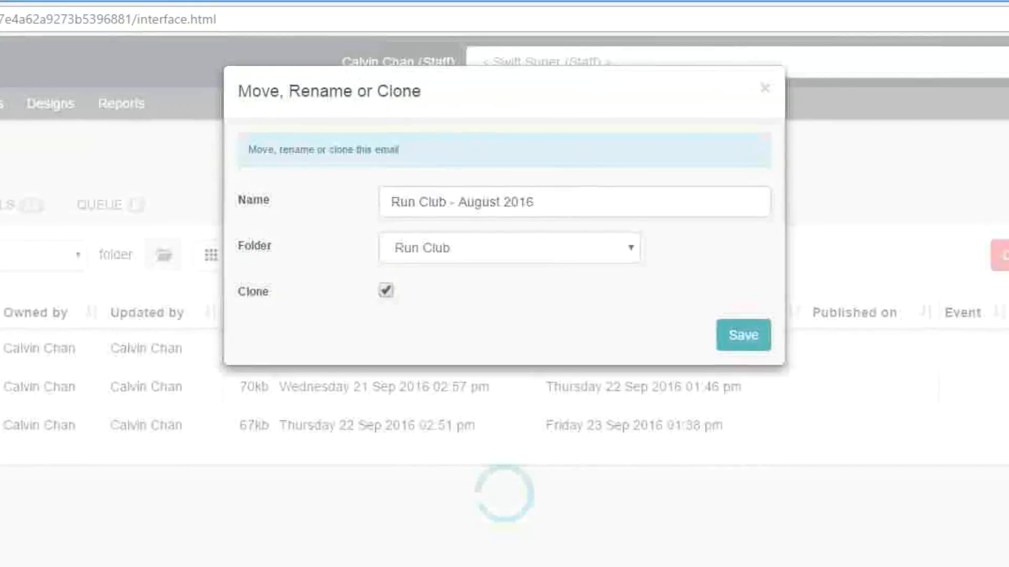
{"action": "left_click", "coordinate": [510, 247]}
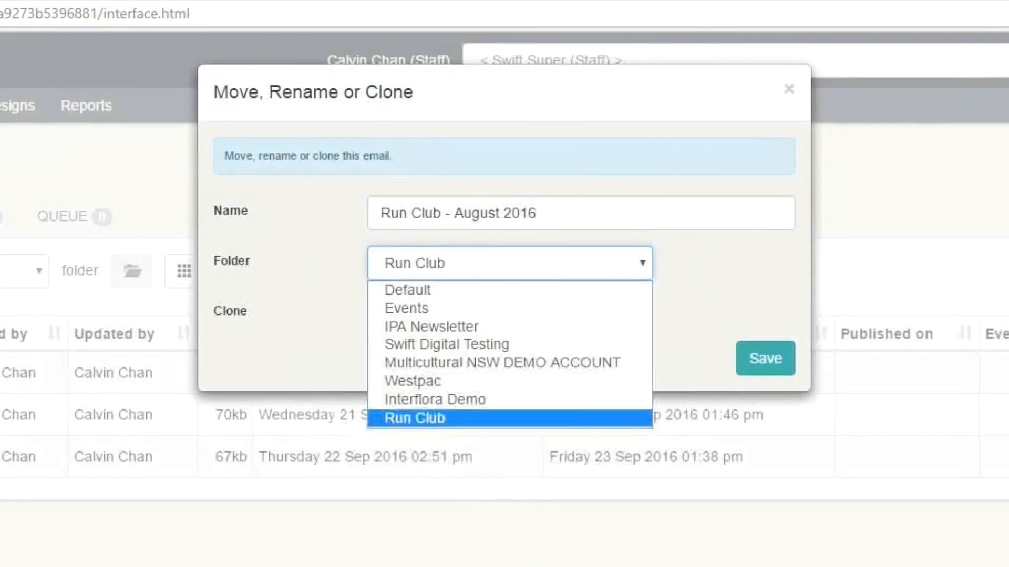
{"action": "left_click", "coordinate": [509, 419]}
{"action": "left_click", "coordinate": [766, 359]}
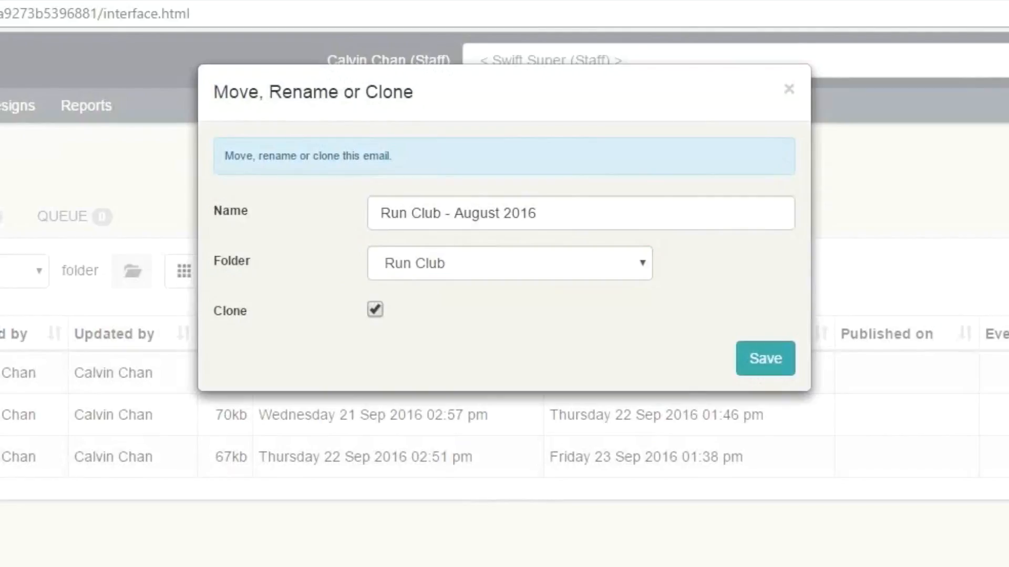
{"action": "left_click", "coordinate": [375, 309]}
{"action": "left_click_drag", "start_coordinate": [543, 214], "coordinate": [374, 213]}
{"action": "left_click", "coordinate": [326, 237]}
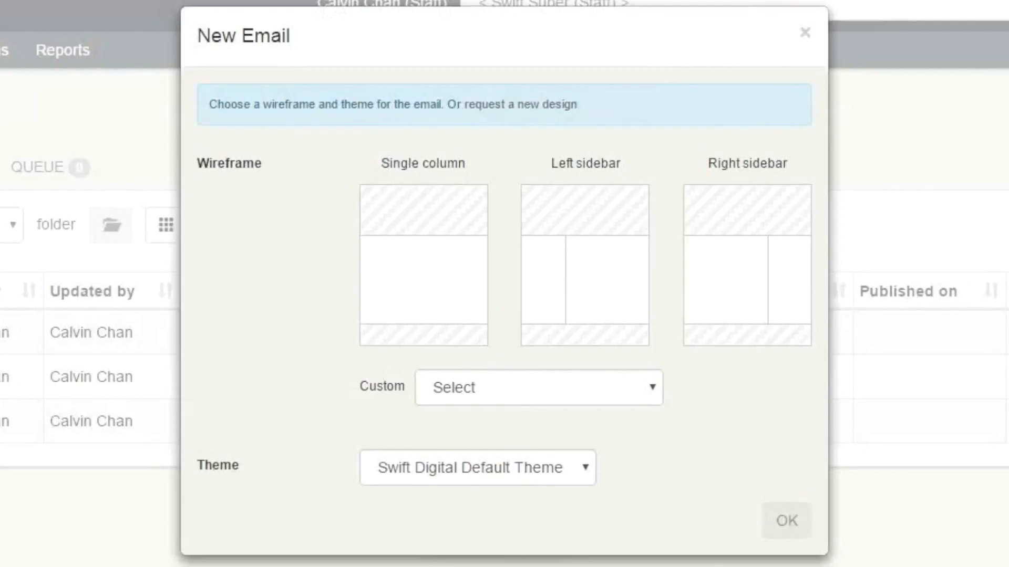
- Try the Single column, Left sidebar and Right sidebar wireframes for a new email and check the custom wireframe choices
{"action": "left_click", "coordinate": [424, 266]}
{"action": "left_click", "coordinate": [585, 266]}
{"action": "left_click", "coordinate": [747, 265]}
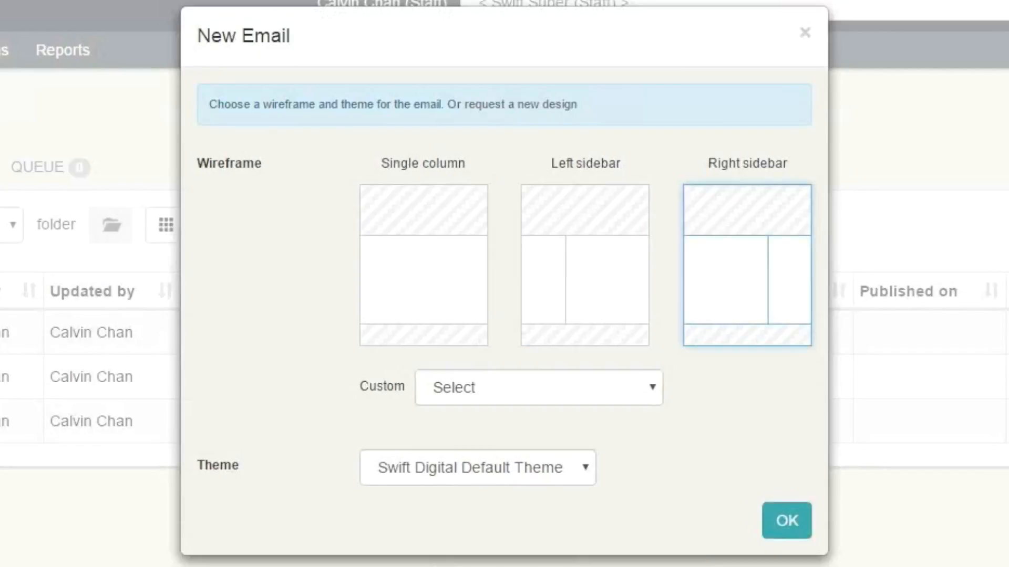
{"action": "left_click", "coordinate": [539, 387]}
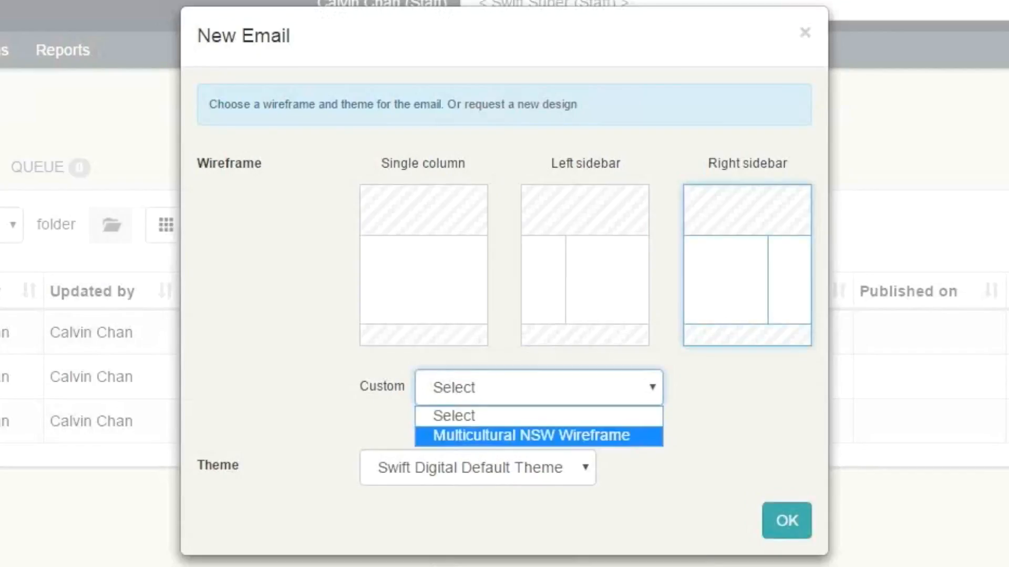
{"action": "left_click", "coordinate": [538, 415]}
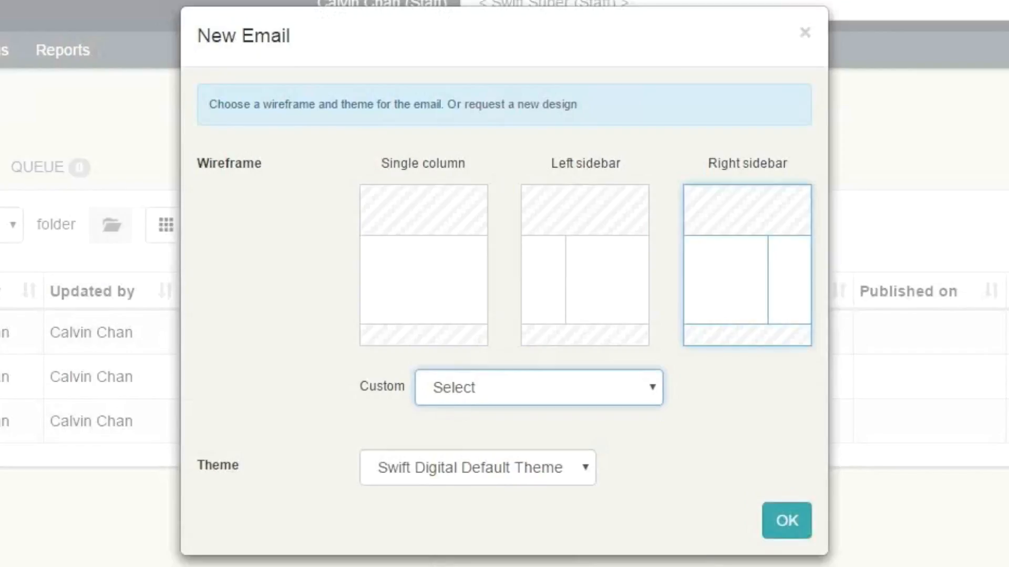
{"action": "left_click", "coordinate": [538, 424]}
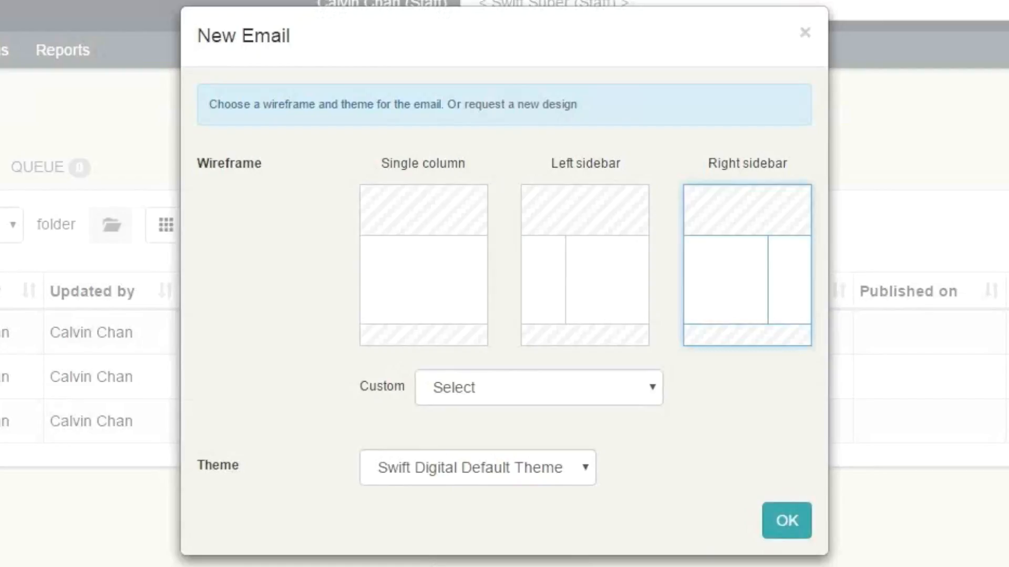
- Create a new email with the Single column wireframe and the Swift Digital Default Theme
{"action": "left_click", "coordinate": [477, 467]}
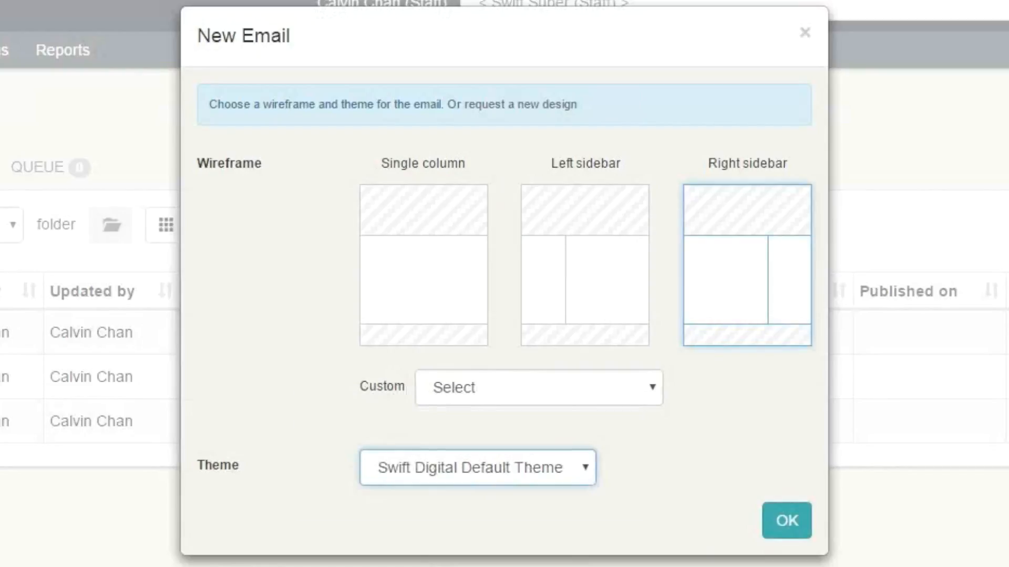
{"action": "left_click", "coordinate": [423, 265]}
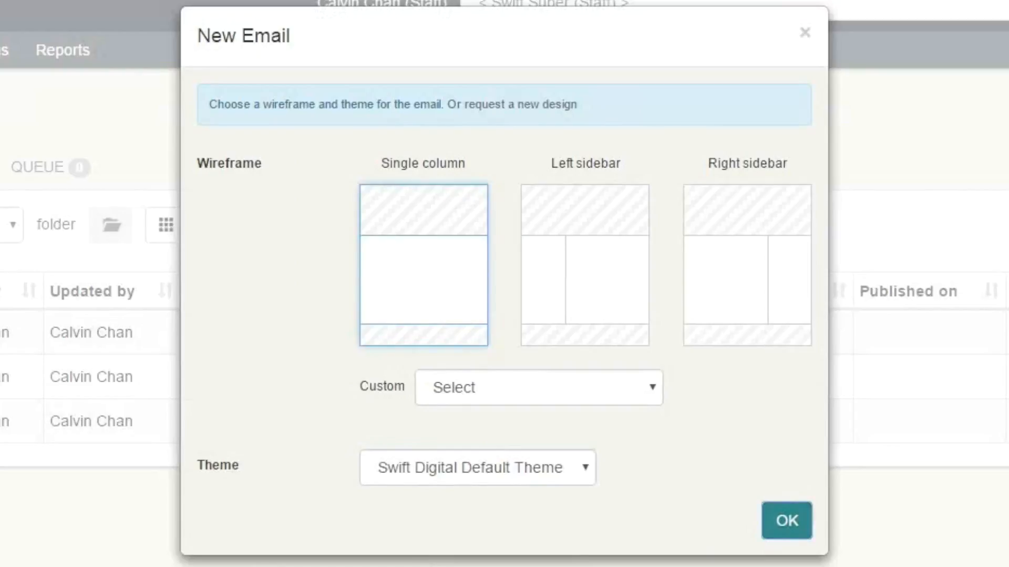
{"action": "left_click", "coordinate": [787, 520]}
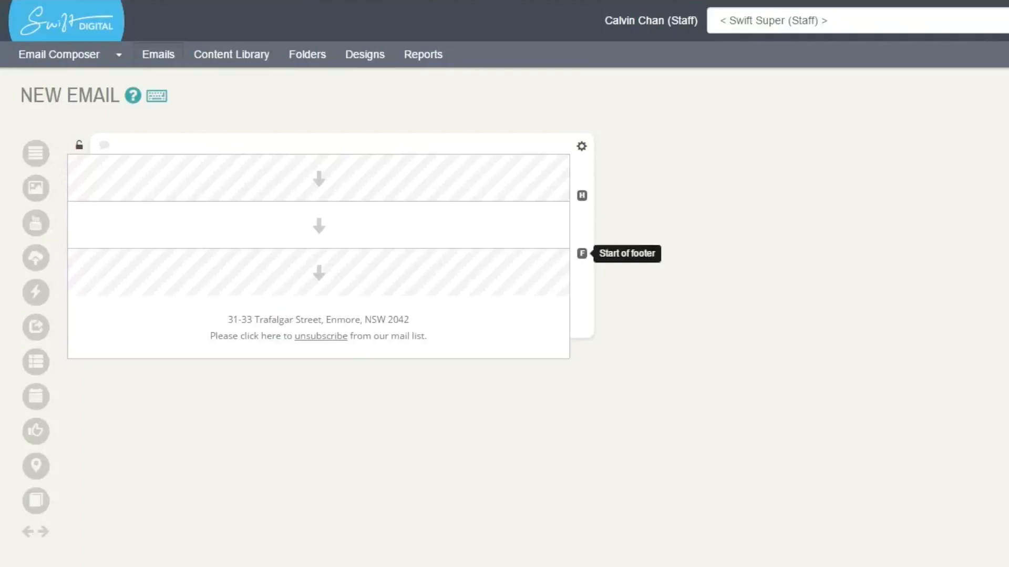
- Add a two-column row below the email's body row and place an image block in the header
{"action": "mouse_move", "coordinate": [318, 226]}
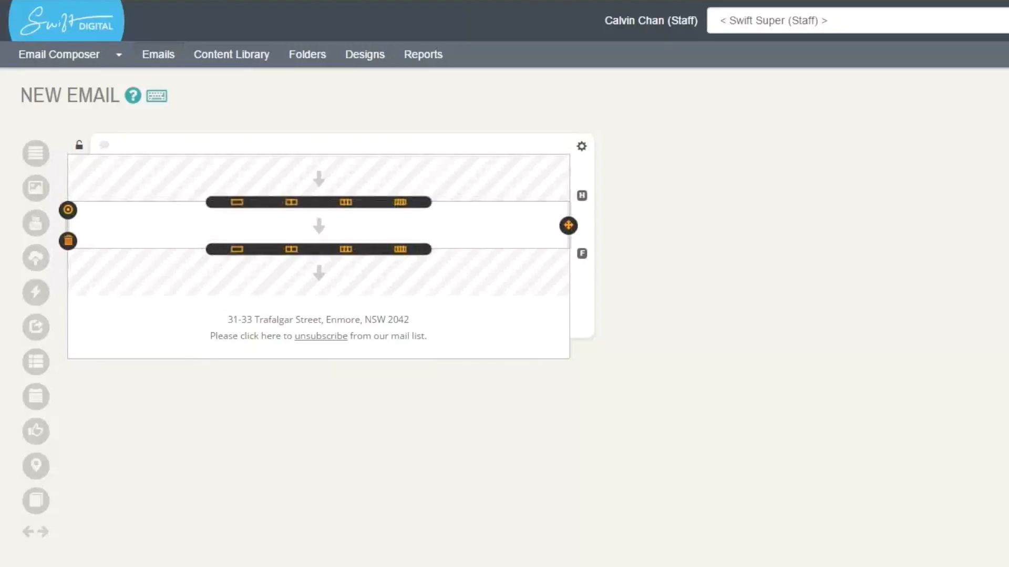
{"action": "left_click", "coordinate": [263, 249]}
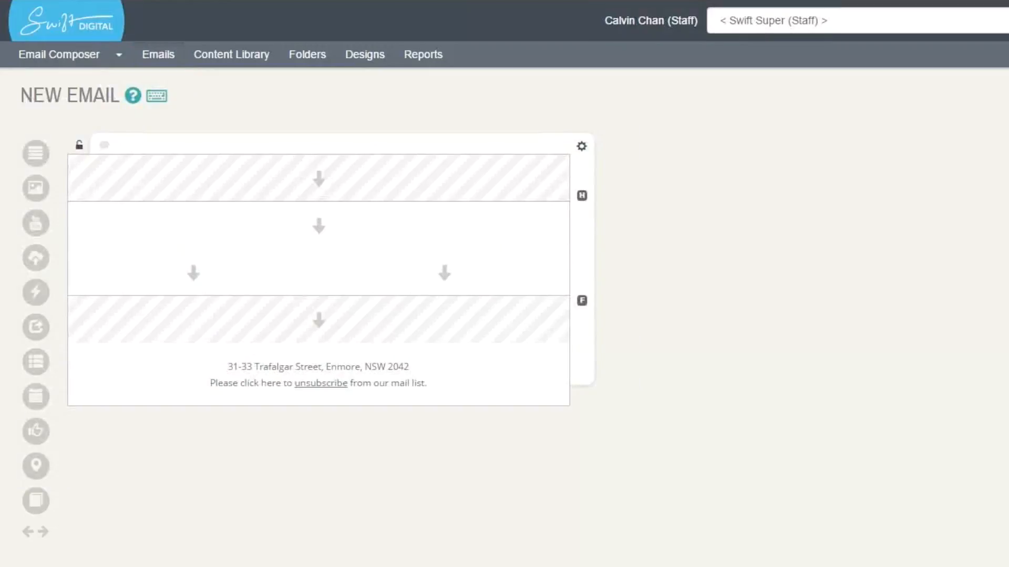
{"action": "left_click_drag", "start_coordinate": [36, 188], "coordinate": [316, 175]}
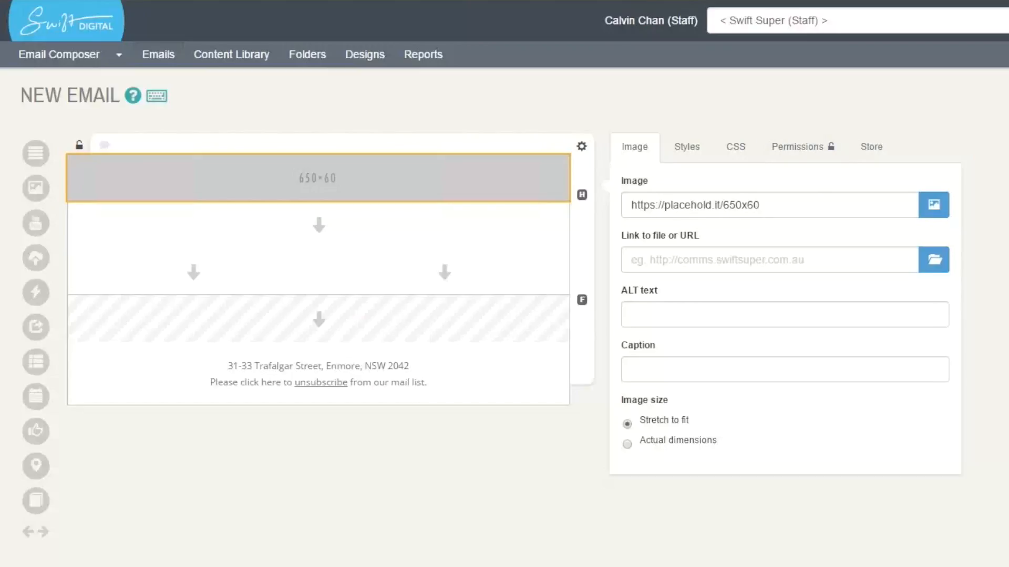
- Replace the header's placeholder image with the Run Club dog banner from the image library
{"action": "left_click", "coordinate": [760, 204]}
{"action": "left_click_drag", "start_coordinate": [760, 205], "coordinate": [630, 205]}
{"action": "left_click", "coordinate": [760, 205]}
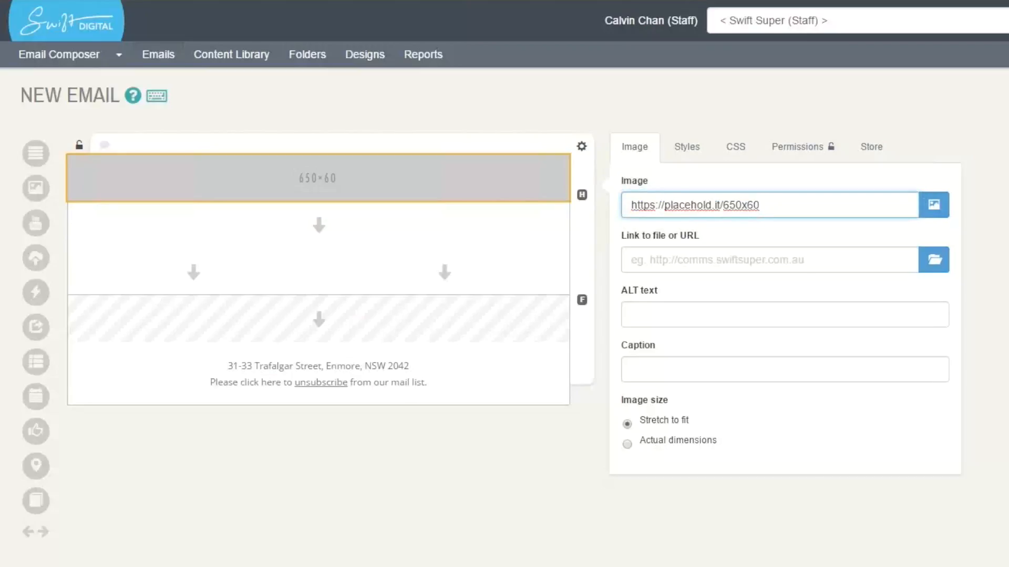
{"action": "key", "text": "ctrl+a"}
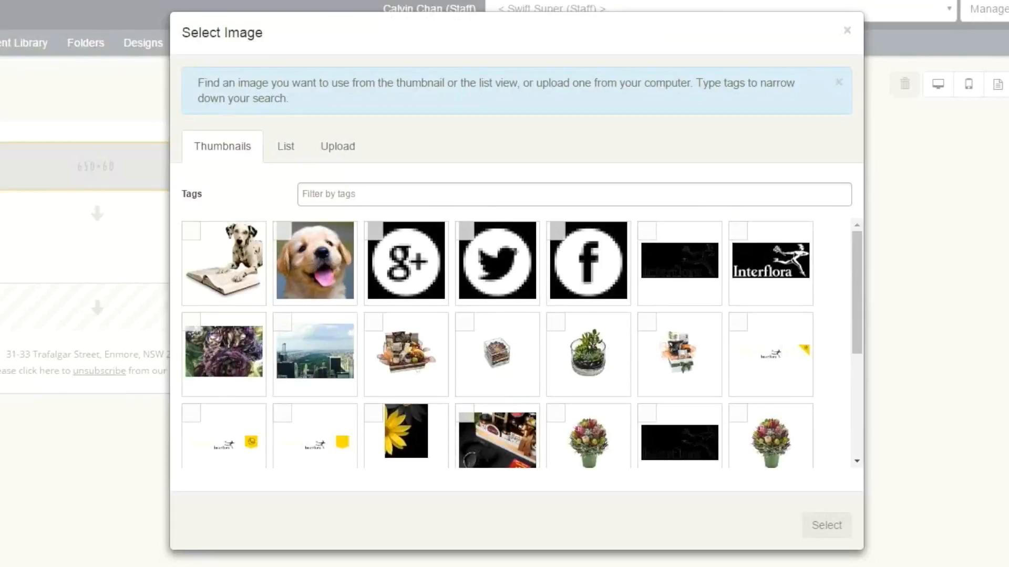
{"action": "left_click", "coordinate": [575, 194]}
{"action": "type", "text": "banner"}
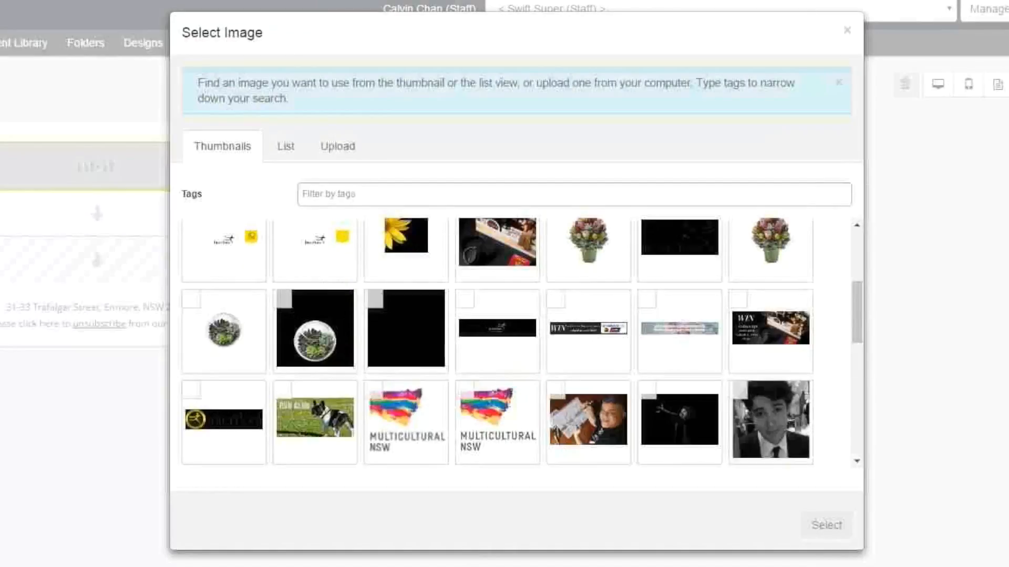
{"action": "left_click", "coordinate": [315, 417]}
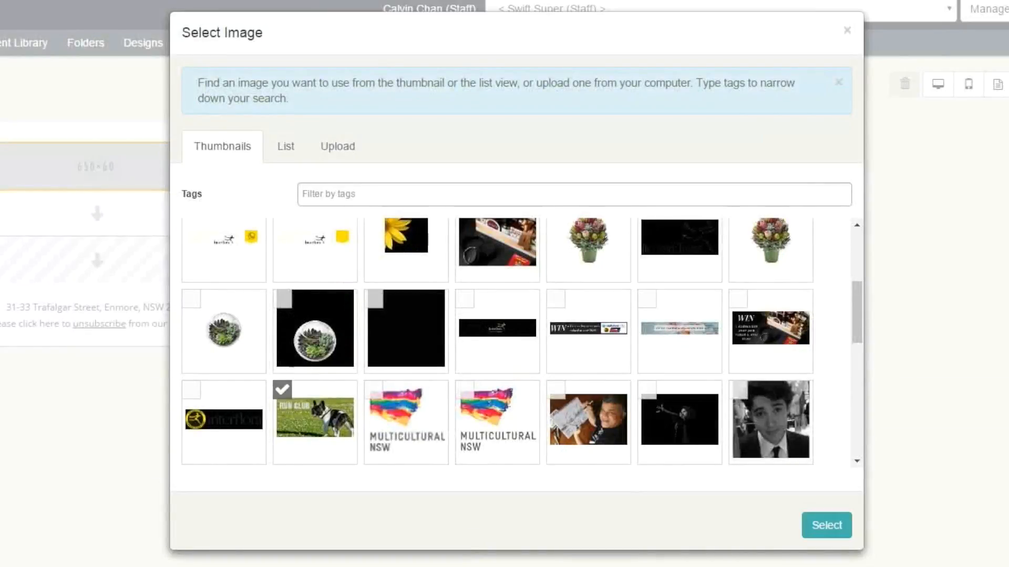
{"action": "left_click", "coordinate": [826, 525]}
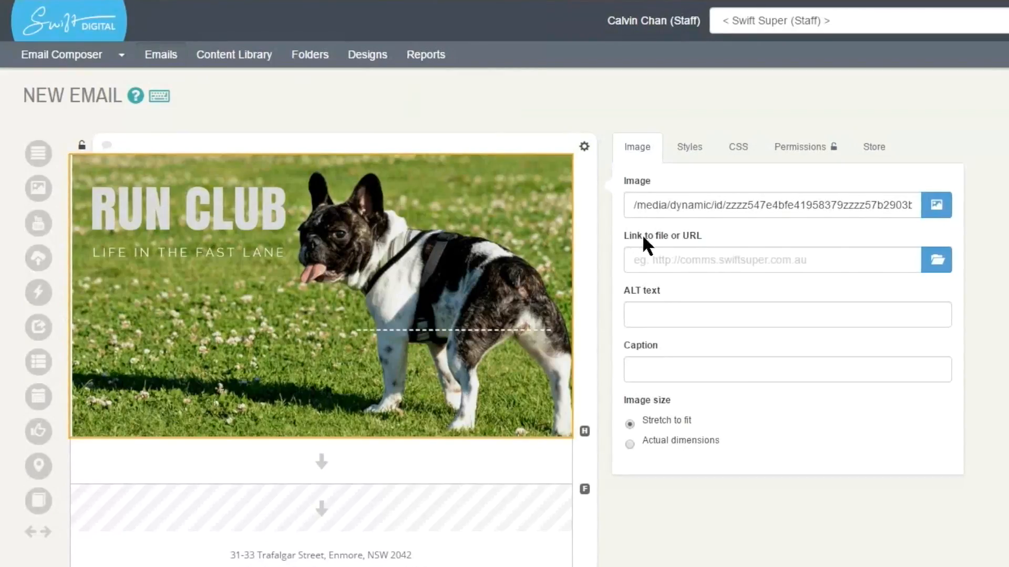
{"action": "left_click", "coordinate": [685, 259]}
{"action": "type", "text": "http"}
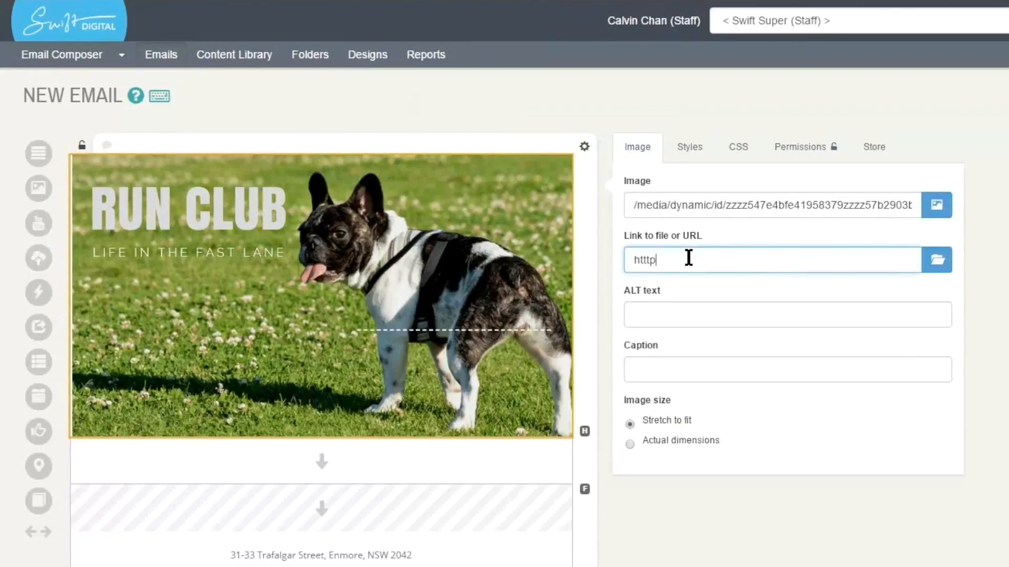
{"action": "type", "text": "://www.swiftdigital.com.au"}
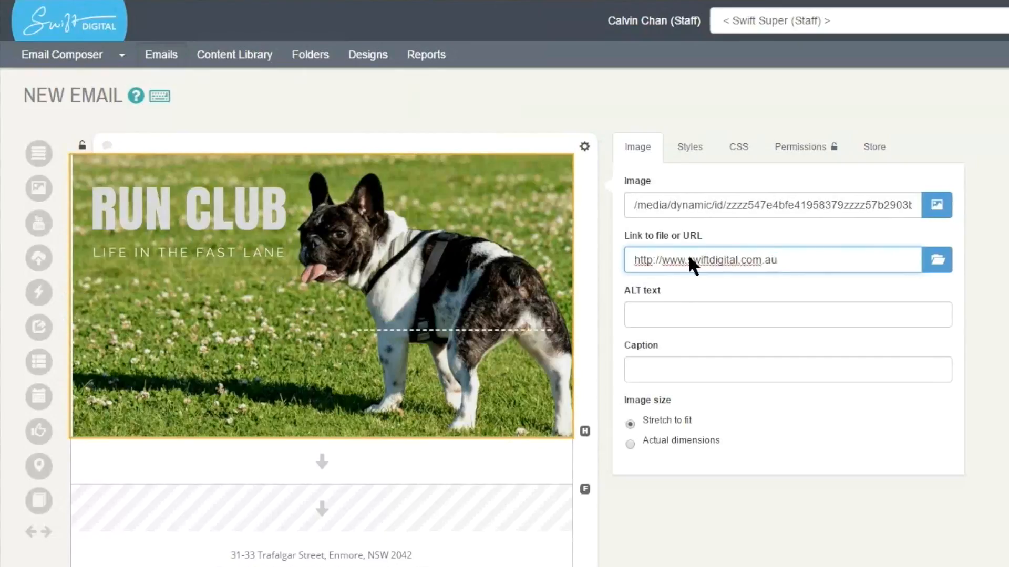
{"action": "key", "text": "Tab"}
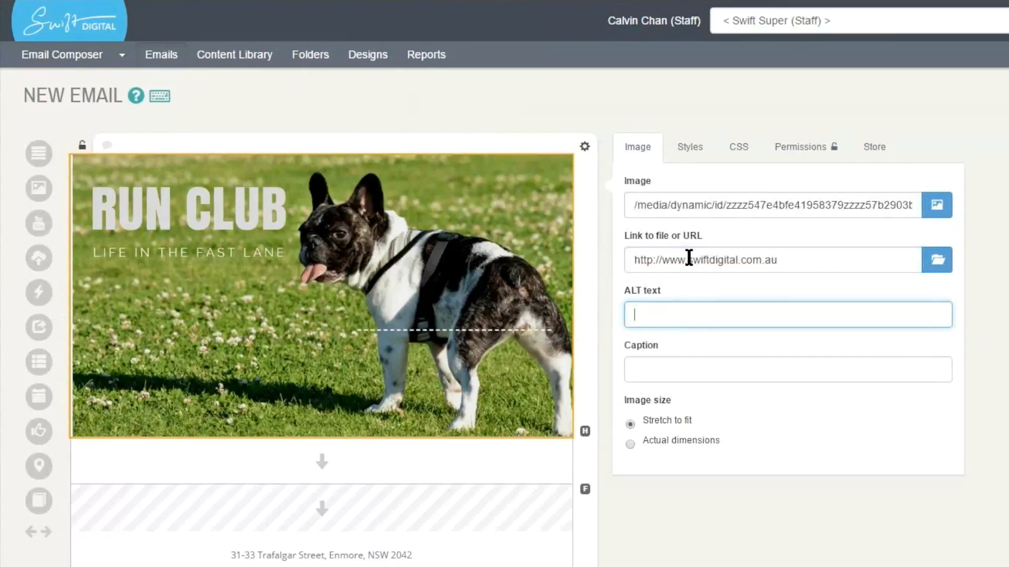
{"action": "type", "text": "Run Club"}
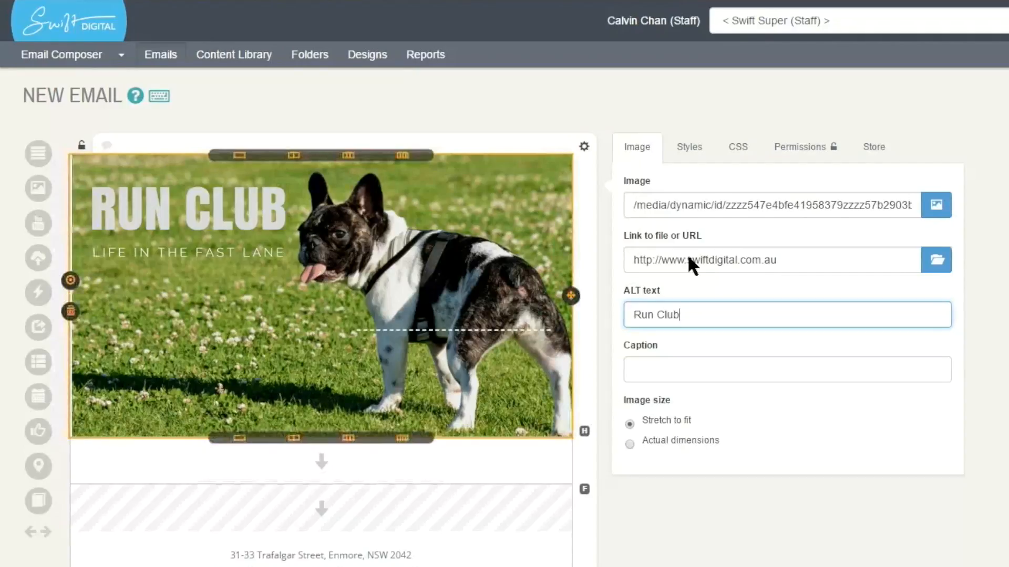
- Try the caption "Run club" and the Actual dimensions image size on the header banner
{"action": "key", "text": "Tab"}
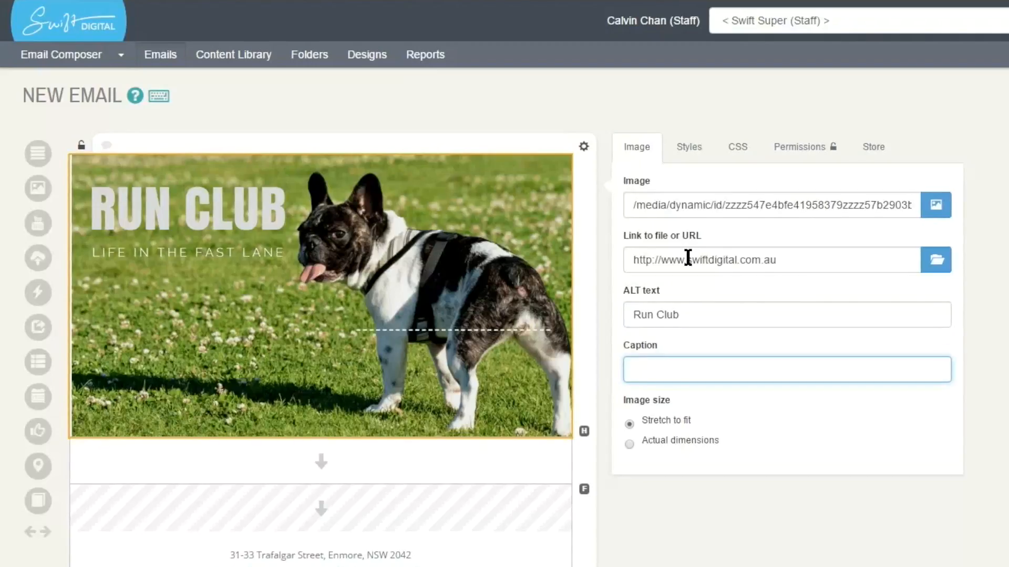
{"action": "type", "text": "Run club"}
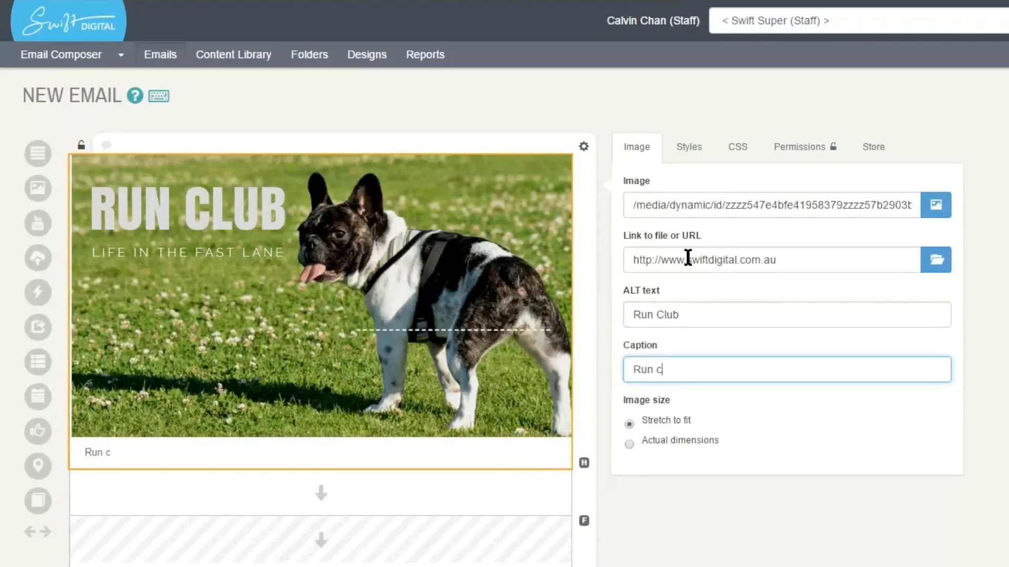
{"action": "key", "text": "shift+Left"}
{"action": "key", "text": "shift+Left"}
{"action": "key", "text": "shift+Left"}
{"action": "key", "text": "shift+Left"}
{"action": "key", "text": "shift+Left"}
{"action": "key", "text": "shift+Left"}
{"action": "key", "text": "shift+Left"}
{"action": "key", "text": "shift+Left"}
{"action": "key", "text": "Right"}
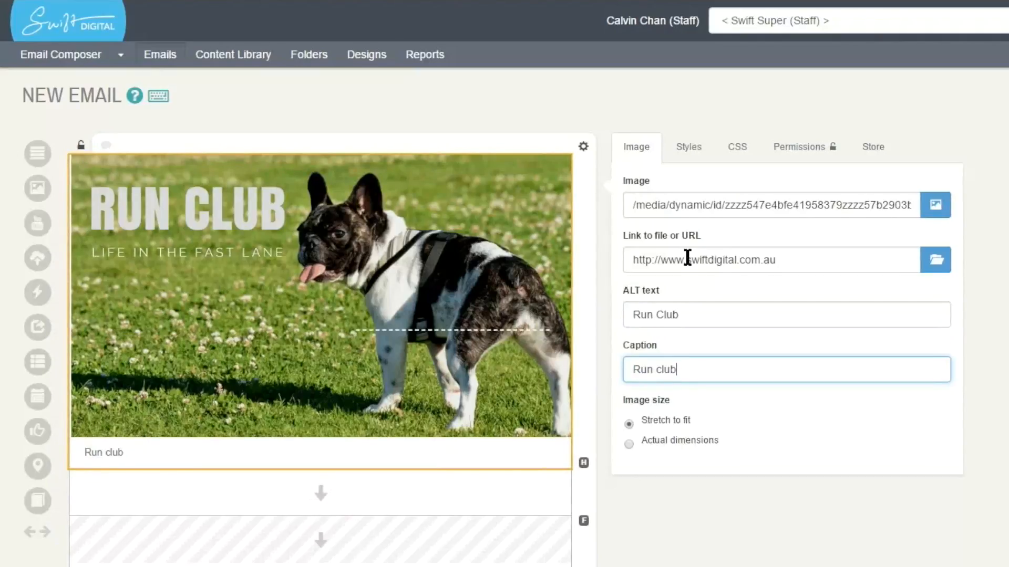
{"action": "key", "text": "ctrl+a"}
{"action": "key", "text": "BackSpace"}
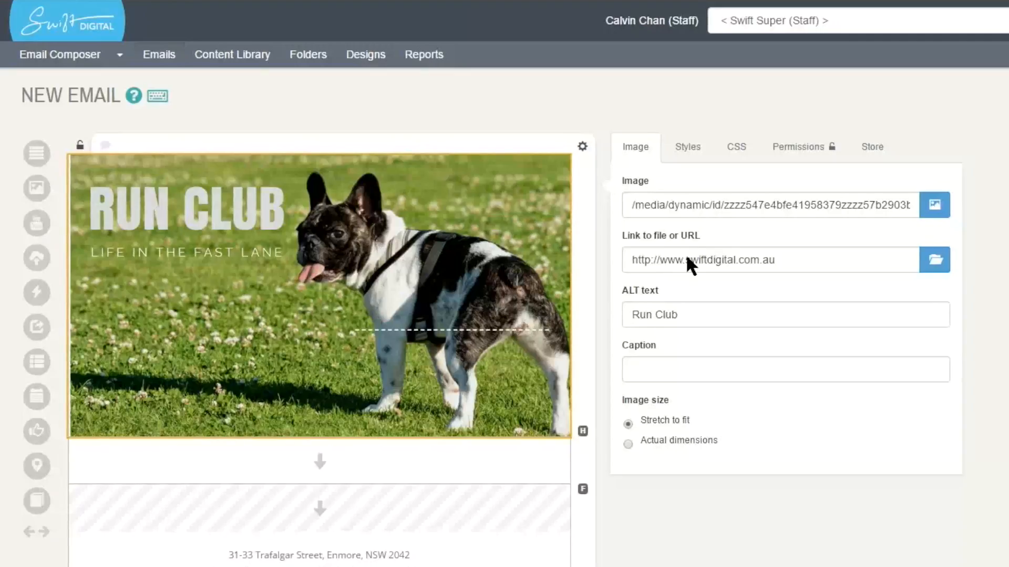
{"action": "left_click", "coordinate": [678, 441]}
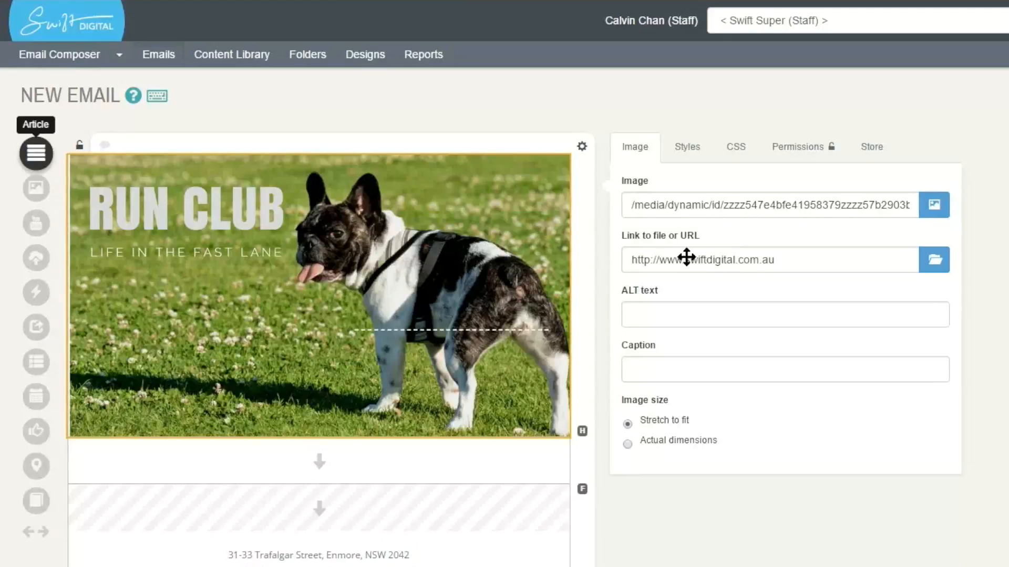
- Add an article block below the header banner and title it "Introduction"
{"action": "left_click_drag", "start_coordinate": [36, 153], "coordinate": [270, 457]}
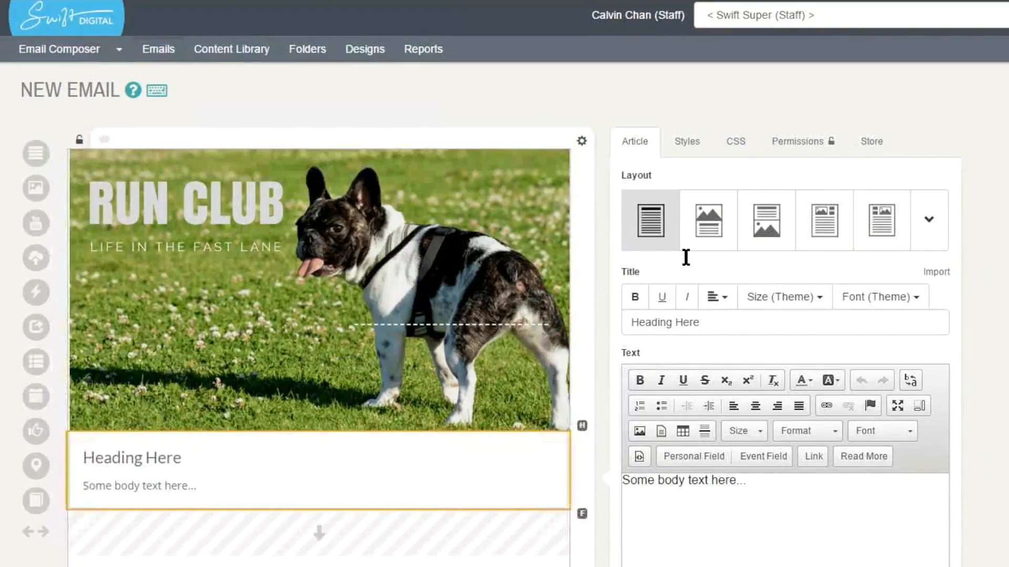
{"action": "key", "text": "ctrl+a"}
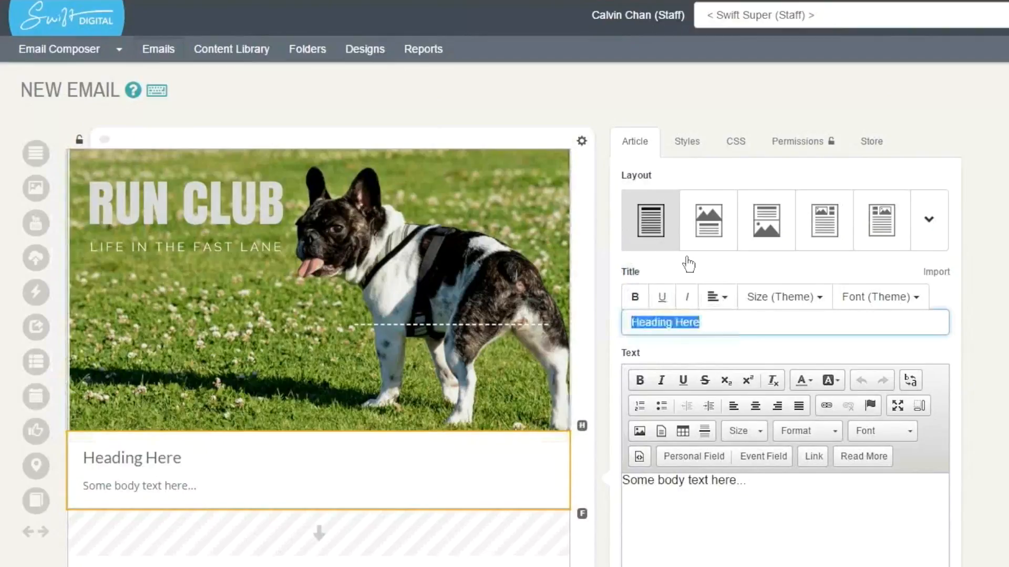
{"action": "type", "text": "Introduction"}
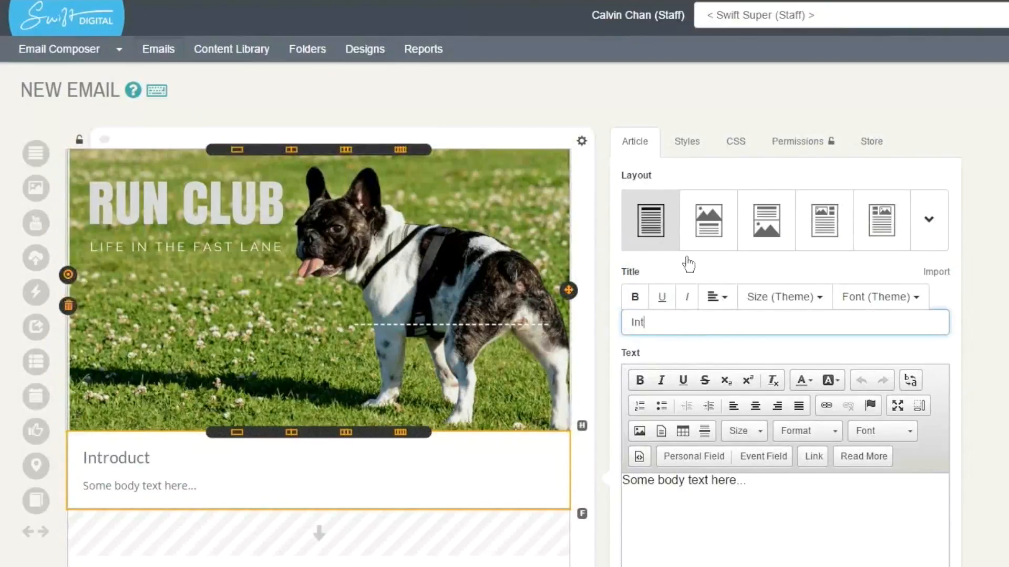
- Replace the Introduction article's placeholder body text with two pasted Lorem ipsum paragraphs separated by a blank line
{"action": "key", "text": "Tab"}
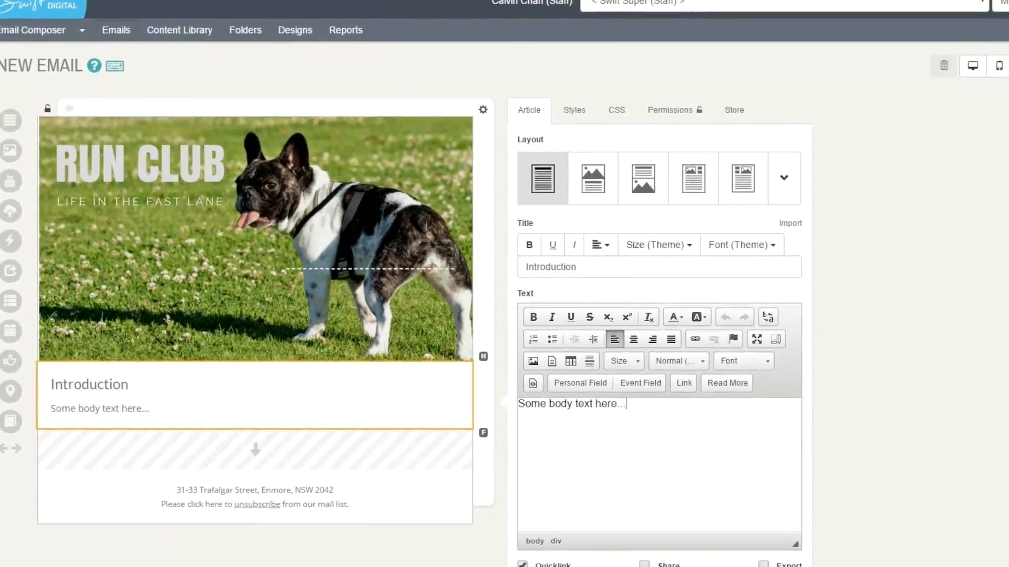
{"action": "key", "text": "ctrl+a"}
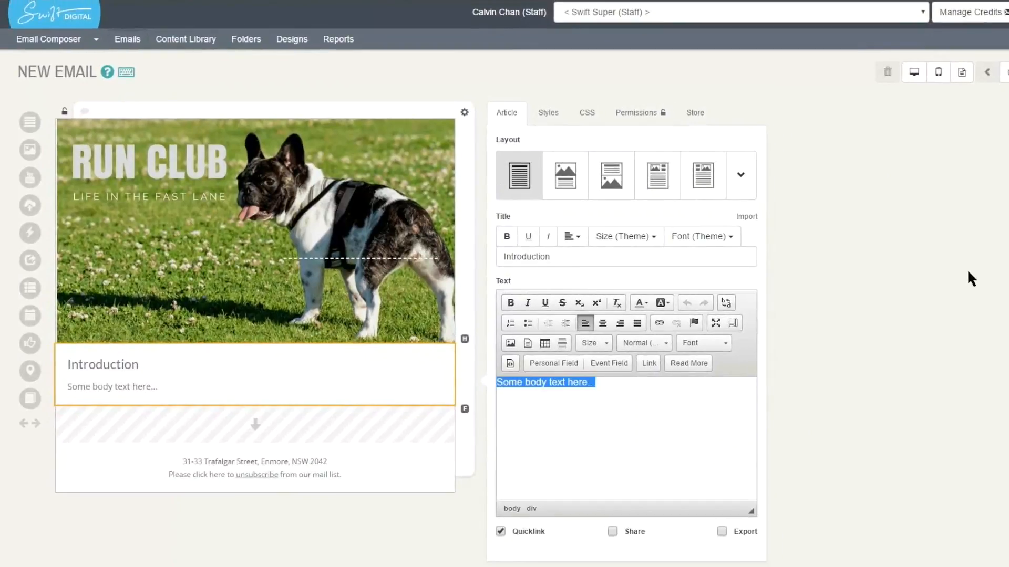
{"action": "type", "text": "Lorem ipsum dolor sit amet, consectetur adipisicing elit, sed do eiusmod tempor incididunt ut labore et dolore magna aliqua. Ut enim ad minim veniam, quis nostrud exercitation ullamco laboris nisi ut aliquip ex ea commodo consequat. Duis aute irure dolor in reprehenderit in voluptate velit esse cillum dolore eu fugiat nulla pariatur. Excepteur sint occaecat cupidatat non proident, sunt in culpa qui officia deserunt mollit anim id est laborum."}
{"action": "key", "text": "Return"}
{"action": "key", "text": "Return"}
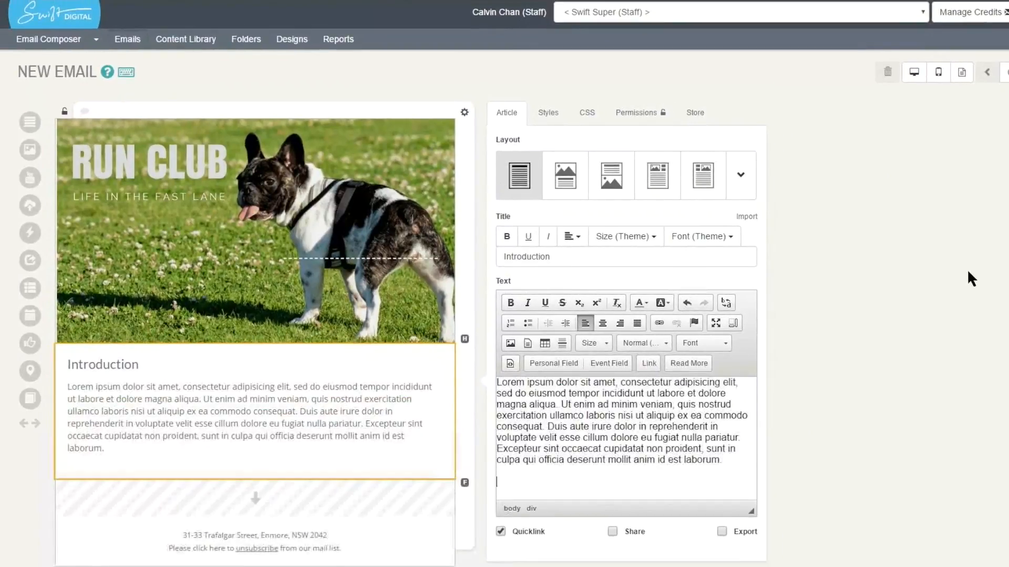
{"action": "type", "text": "Lorem ipsum dolor sit amet, consectetur adipisicing elit, sed do eiusmod tempor incididunt ut labore et dolore magna aliqua. Ut enim ad minim veniam, quis nostrud exercitation ullamco laboris nisi ut aliquip ex ea commodo consequat. Duis aute irure dolor in reprehenderit in voluptate velit esse cillum dolore eu fugiat nulla pariatur. Excepteur sint occaecat cupidatat non proident, sunt in culpa qui officia deserunt mollit anim id est laborum."}
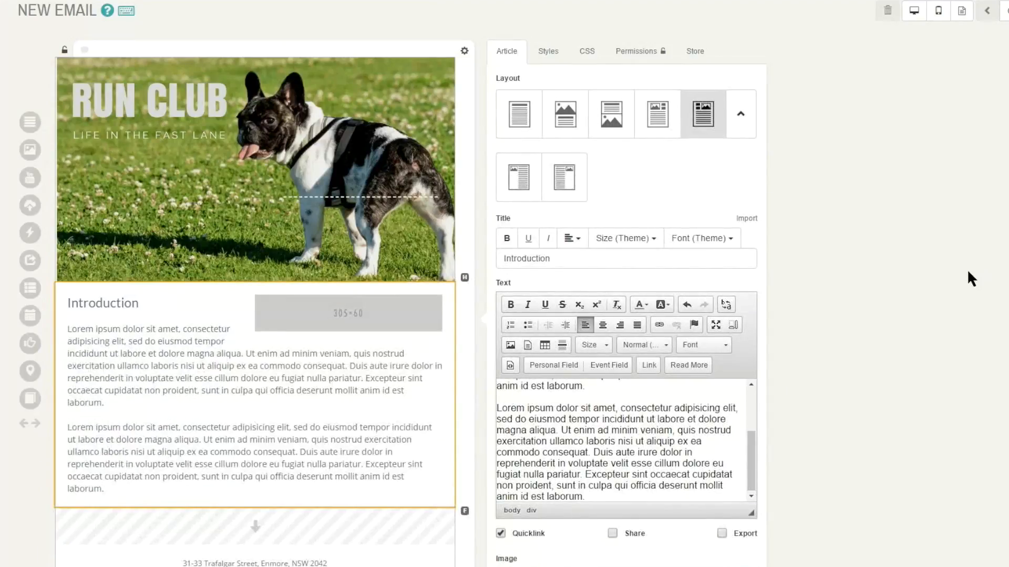
- Insert the library image of the Dalmatian with a book beside the Introduction article's text
{"action": "scroll", "coordinate": [967, 269], "scroll_direction": "down", "scroll_amount": 2}
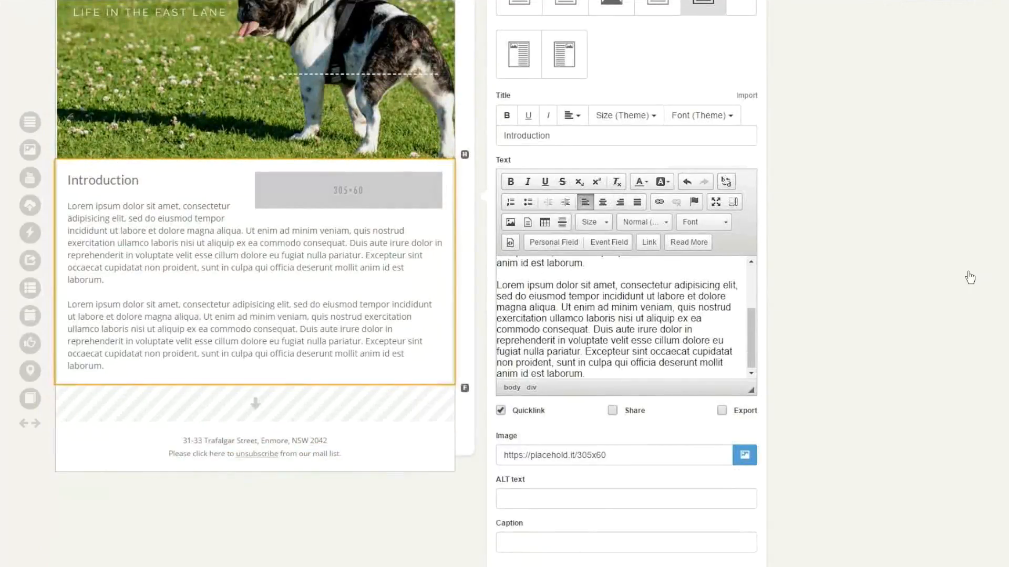
{"action": "key", "text": "Tab"}
{"action": "key", "text": "End"}
{"action": "key", "text": "Tab"}
{"action": "key", "text": "Return"}
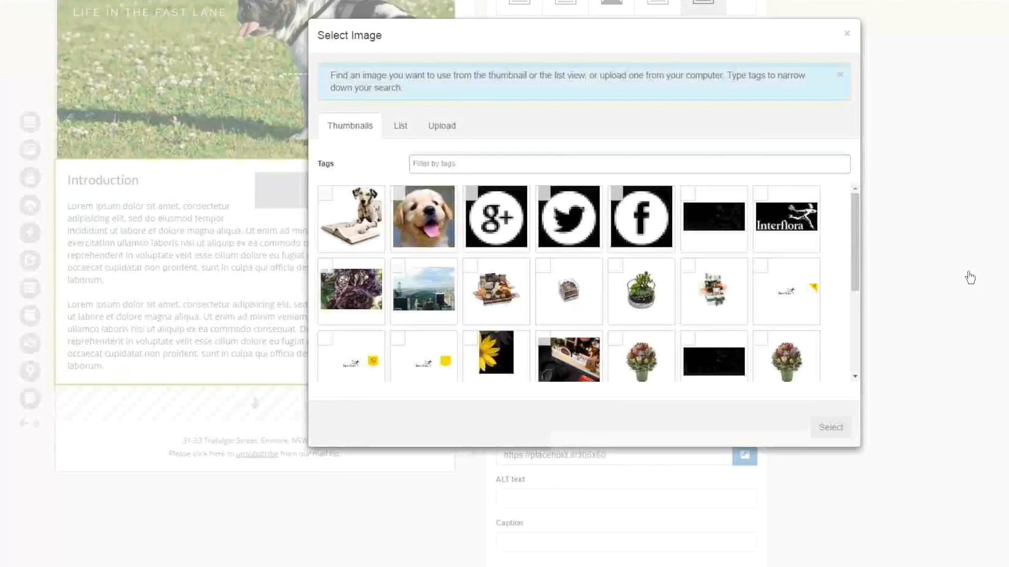
{"action": "key", "text": "Tab"}
{"action": "key", "text": "Return"}
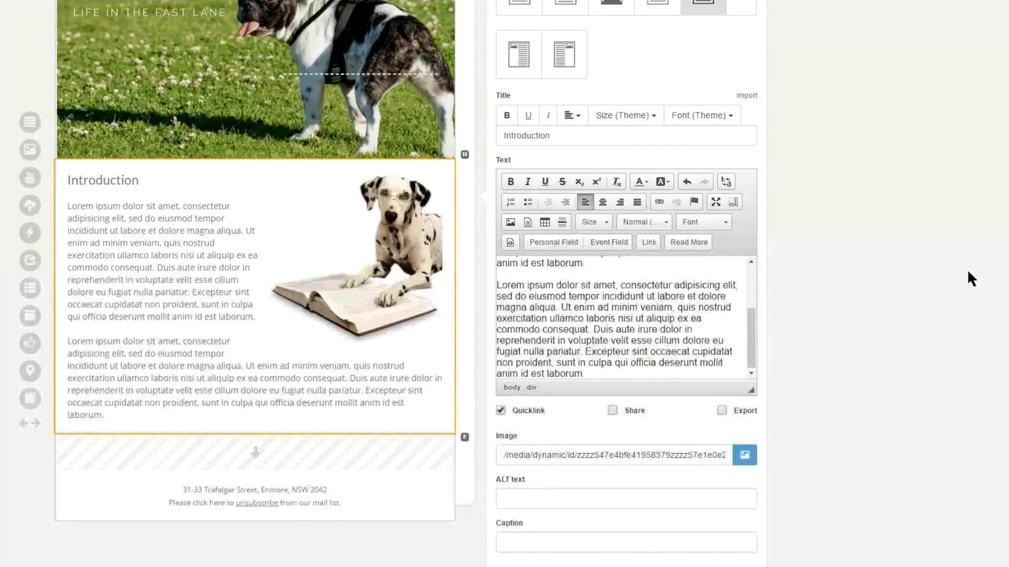
- Try the layout with the image above the text on the Introduction article and look over the result
{"action": "left_click", "coordinate": [967, 271]}
{"action": "scroll", "coordinate": [968, 271], "scroll_direction": "down", "scroll_amount": 1}
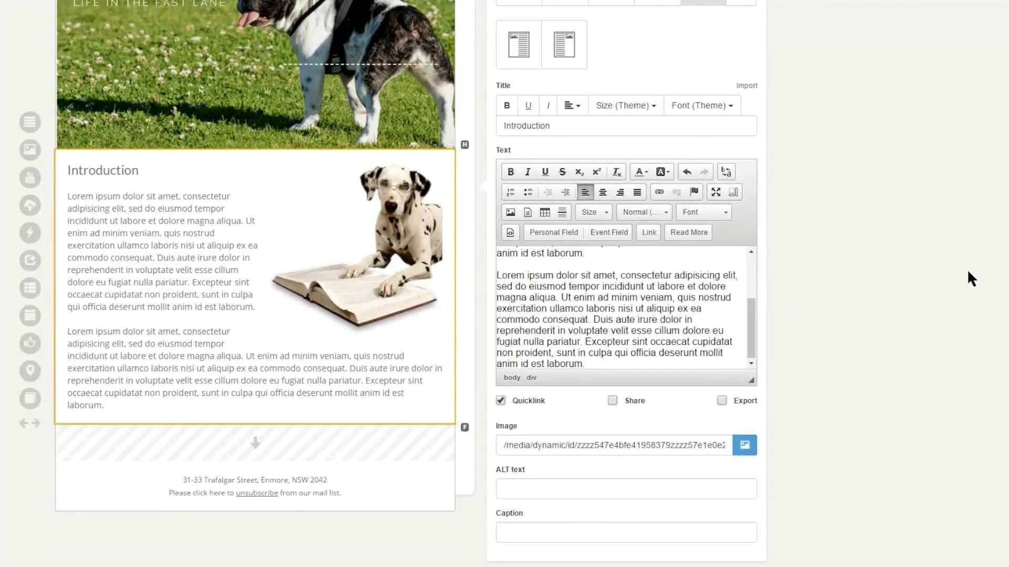
{"action": "scroll", "coordinate": [966, 269], "scroll_direction": "up", "scroll_amount": 1}
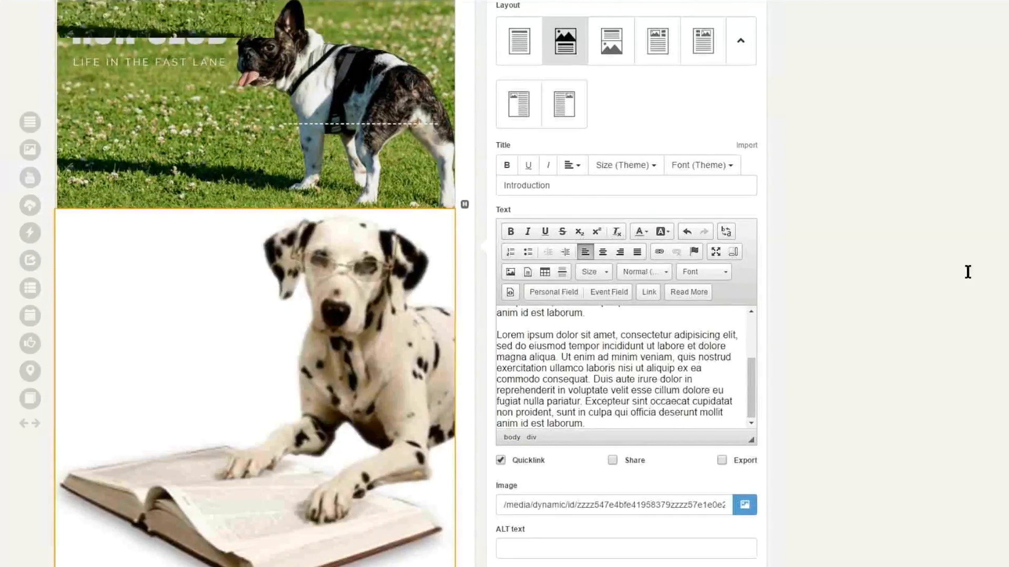
{"action": "scroll", "coordinate": [967, 271], "scroll_direction": "down", "scroll_amount": 3}
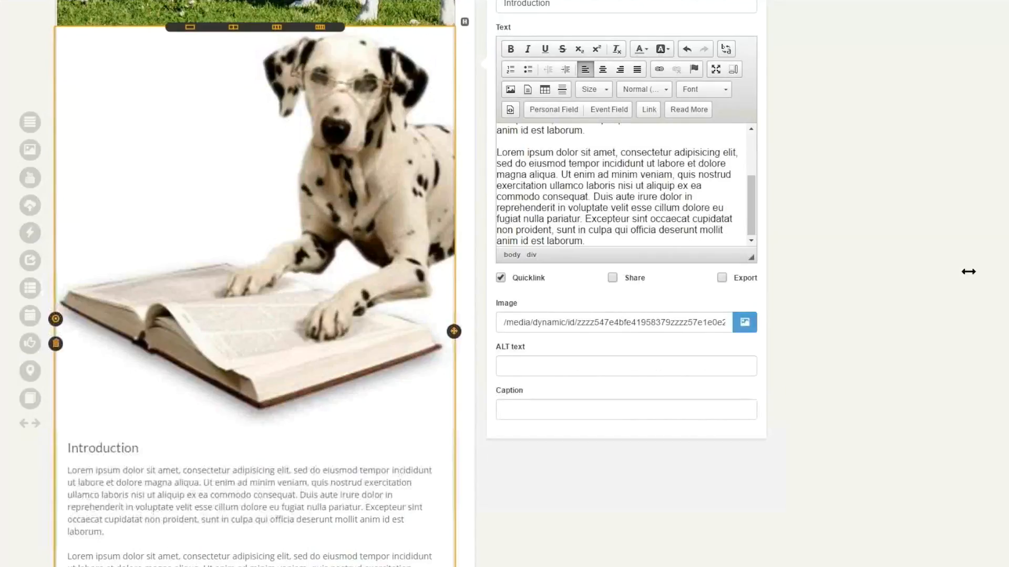
{"action": "scroll", "coordinate": [968, 271], "scroll_direction": "up", "scroll_amount": 3}
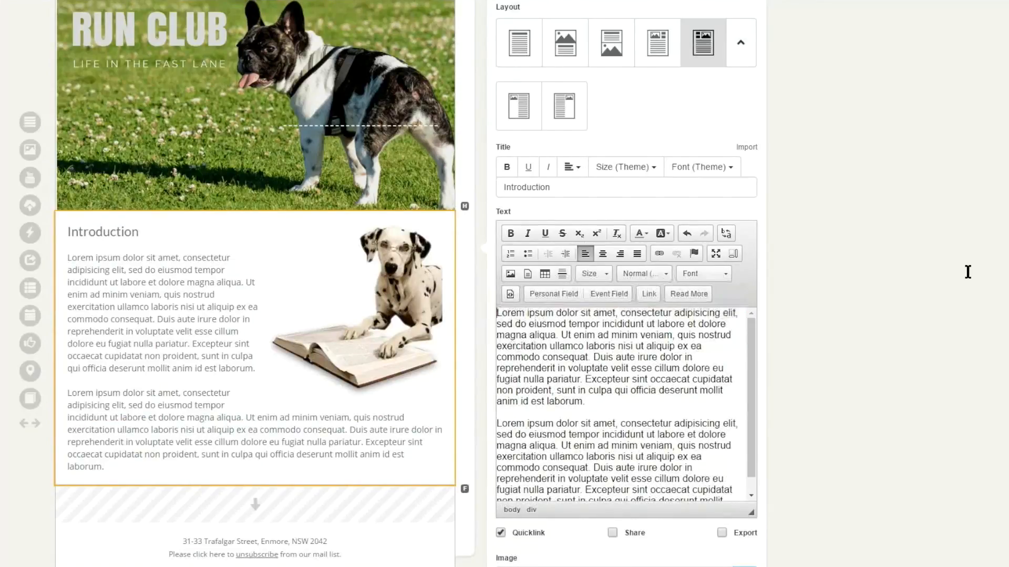
- Start a greeting line reading "Hi" above the Introduction article's first paragraph and choose First Name as the personal field for it
{"action": "key", "text": "Return"}
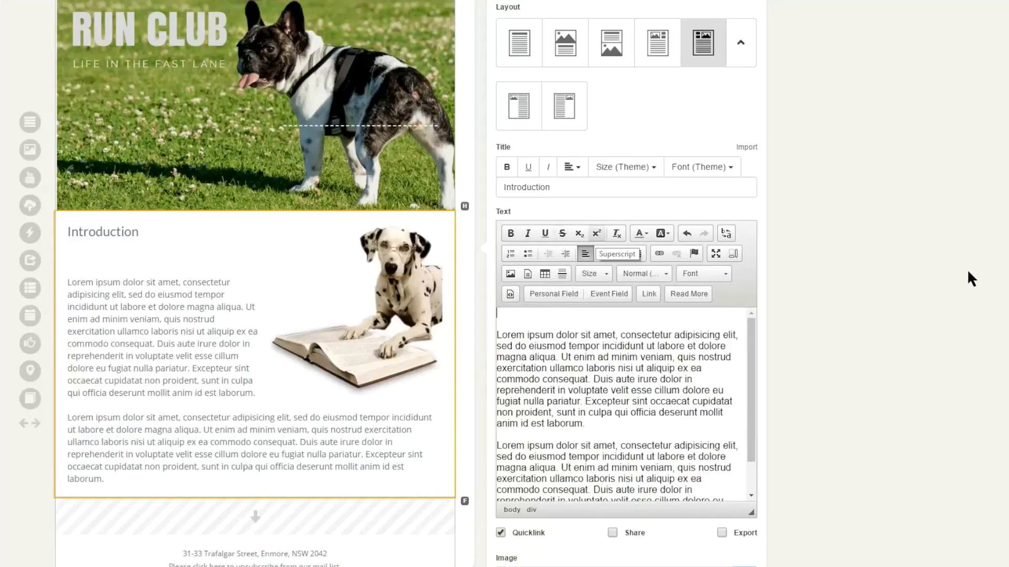
{"action": "type", "text": "Hi"}
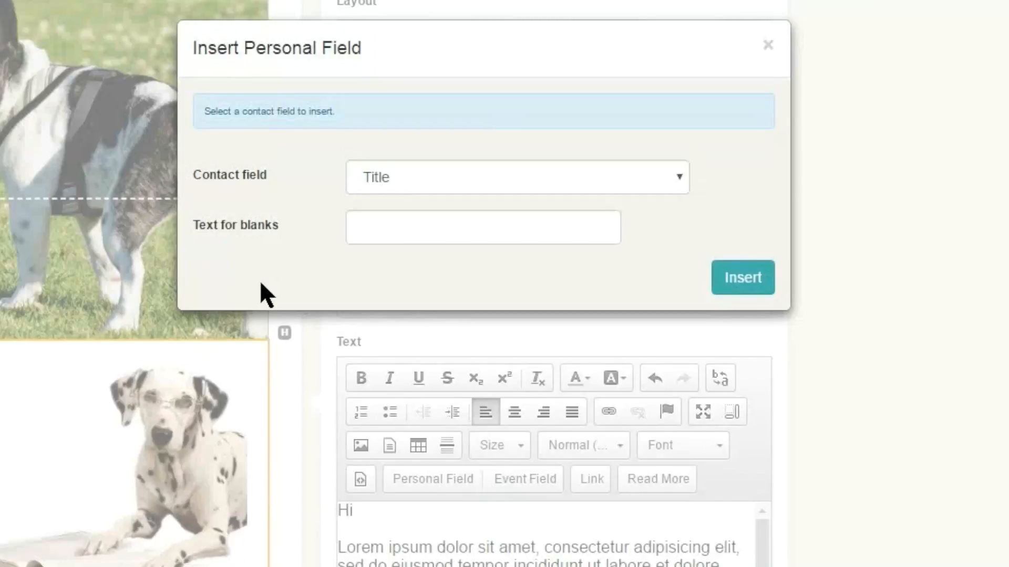
{"action": "key", "text": "alt+Down"}
{"action": "key", "text": "Down"}
{"action": "key", "text": "Down"}
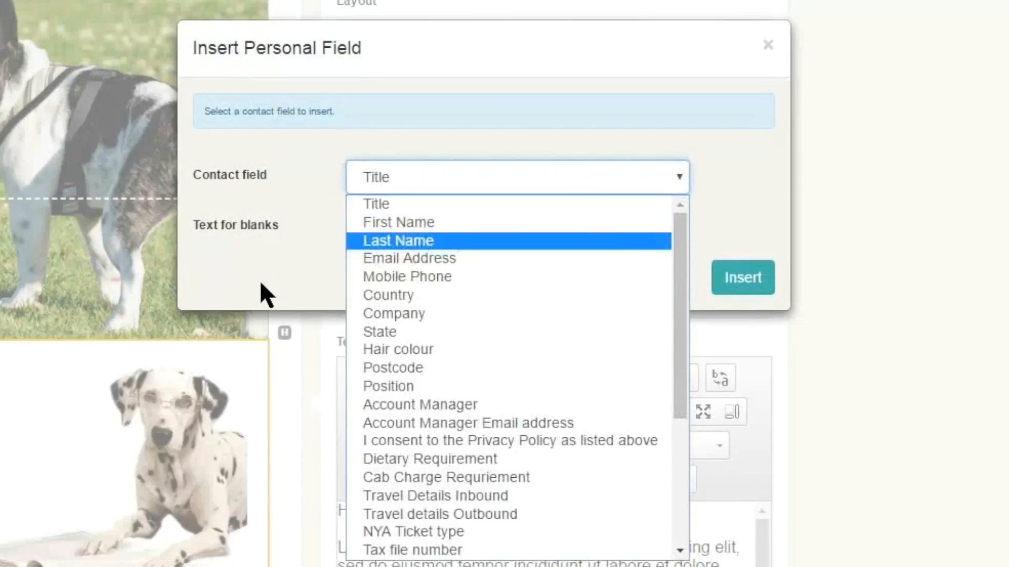
{"action": "key", "text": "Down"}
{"action": "key", "text": "Down"}
{"action": "key", "text": "Down"}
{"action": "key", "text": "Down"}
{"action": "key", "text": "Down"}
{"action": "key", "text": "Down"}
{"action": "key", "text": "Down"}
{"action": "key", "text": "Down"}
{"action": "key", "text": "Down"}
{"action": "key", "text": "Down"}
{"action": "key", "text": "Down"}
{"action": "key", "text": "Down"}
{"action": "key", "text": "Down"}
{"action": "key", "text": "Down"}
{"action": "key", "text": "Up"}
{"action": "key", "text": "Up"}
{"action": "key", "text": "Up"}
{"action": "key", "text": "Up"}
{"action": "key", "text": "Up"}
{"action": "key", "text": "Up"}
{"action": "key", "text": "Up"}
{"action": "key", "text": "Up"}
{"action": "key", "text": "Up"}
{"action": "key", "text": "Up"}
{"action": "key", "text": "Up"}
{"action": "key", "text": "Up"}
{"action": "key", "text": "Up"}
{"action": "key", "text": "Up"}
{"action": "key", "text": "Up"}
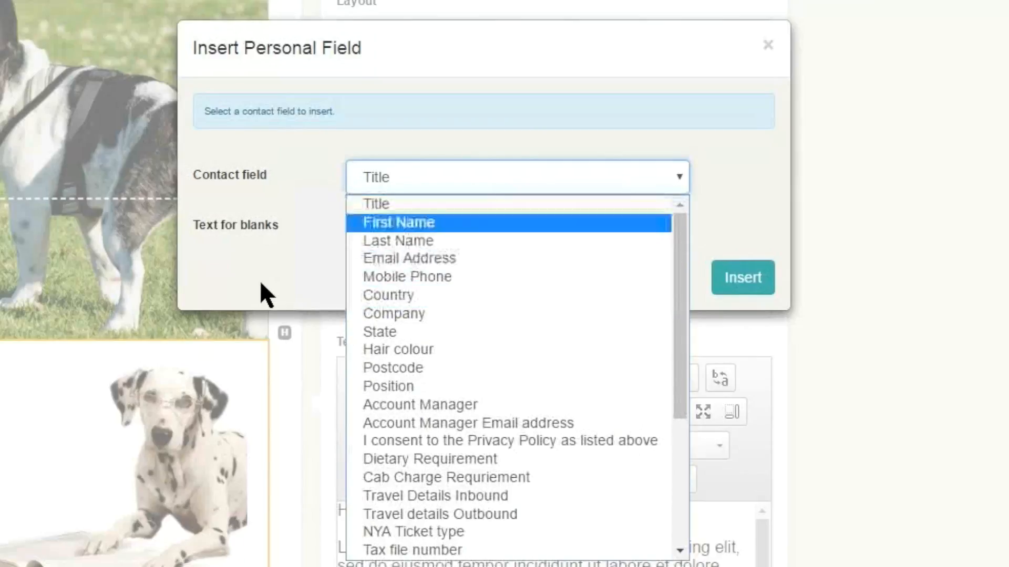
{"action": "key", "text": "Down"}
{"action": "key", "text": "Escape"}
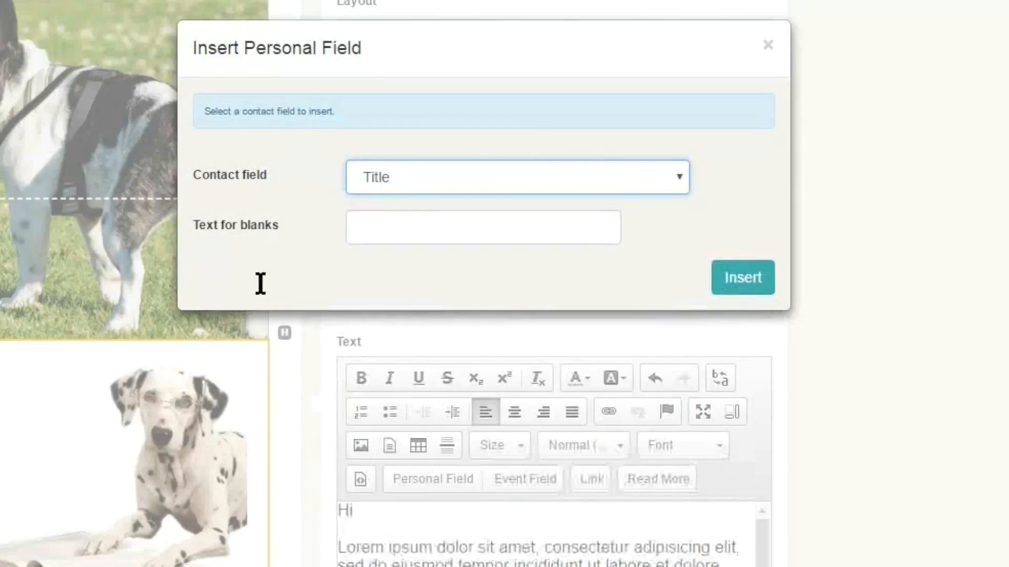
{"action": "left_click", "coordinate": [261, 283]}
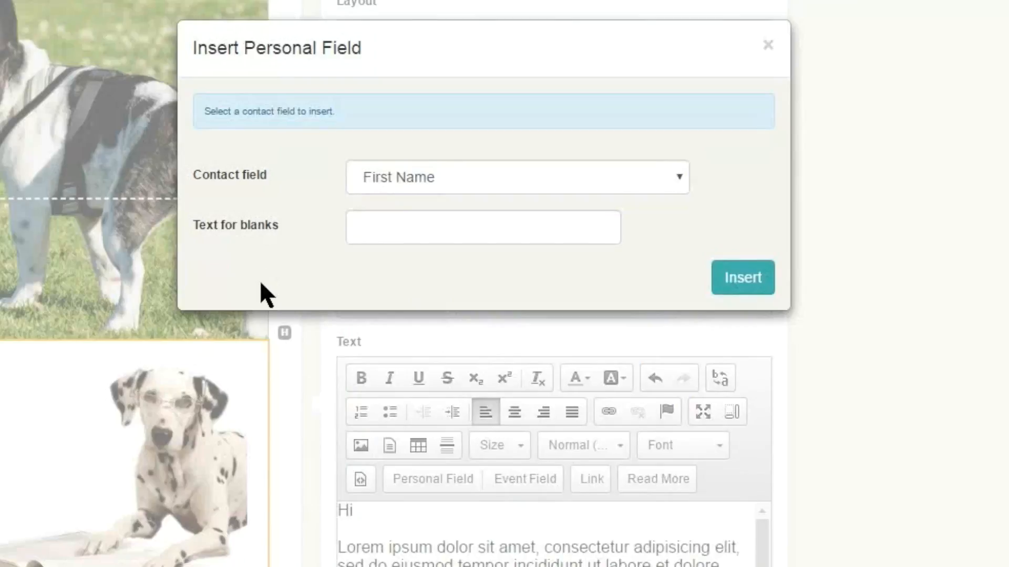
- Insert the First Name field with "Guest" as the text for blanks and add a comma after it
{"action": "left_click", "coordinate": [483, 227]}
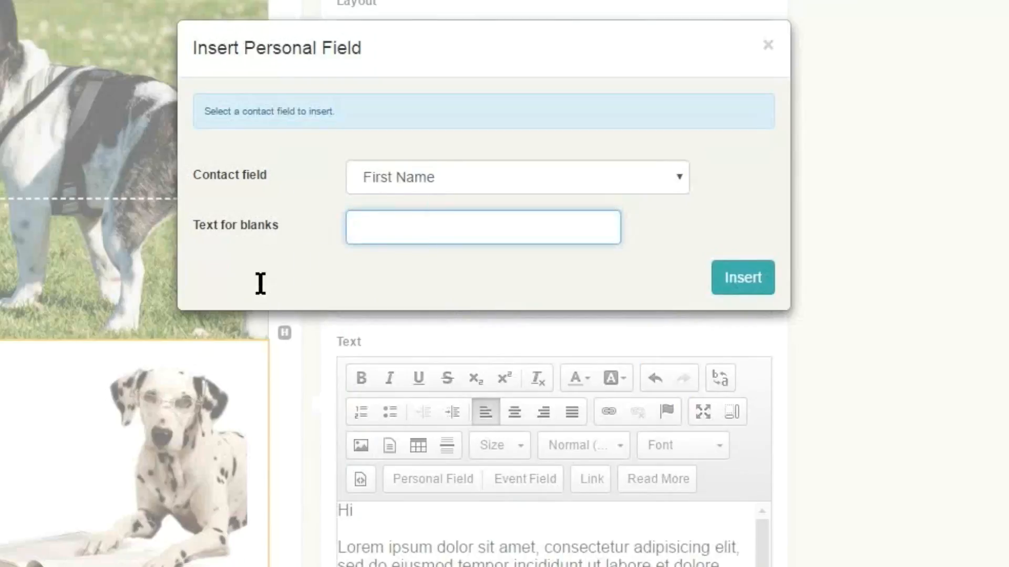
{"action": "type", "text": "Guest"}
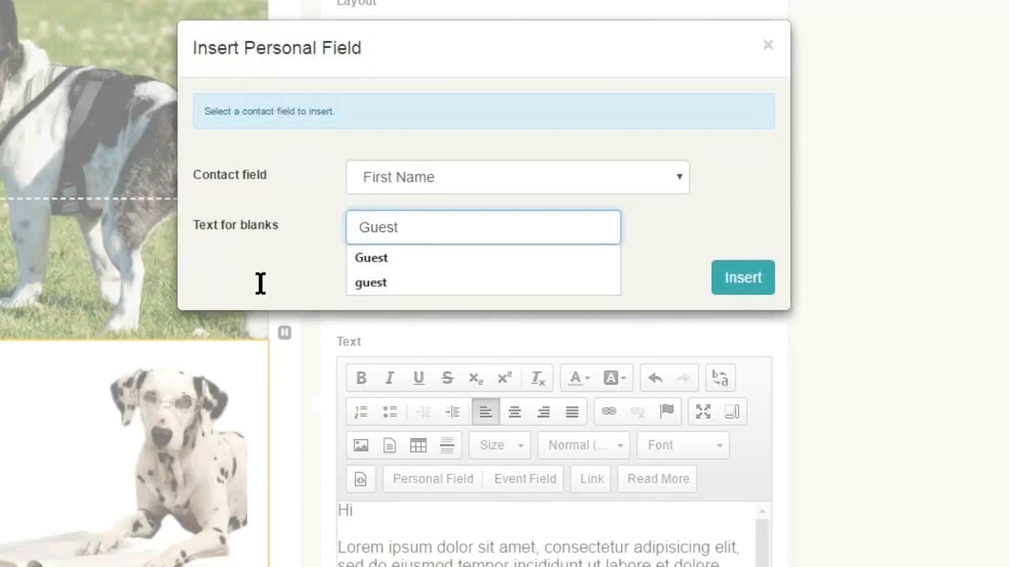
{"action": "key", "text": "Tab"}
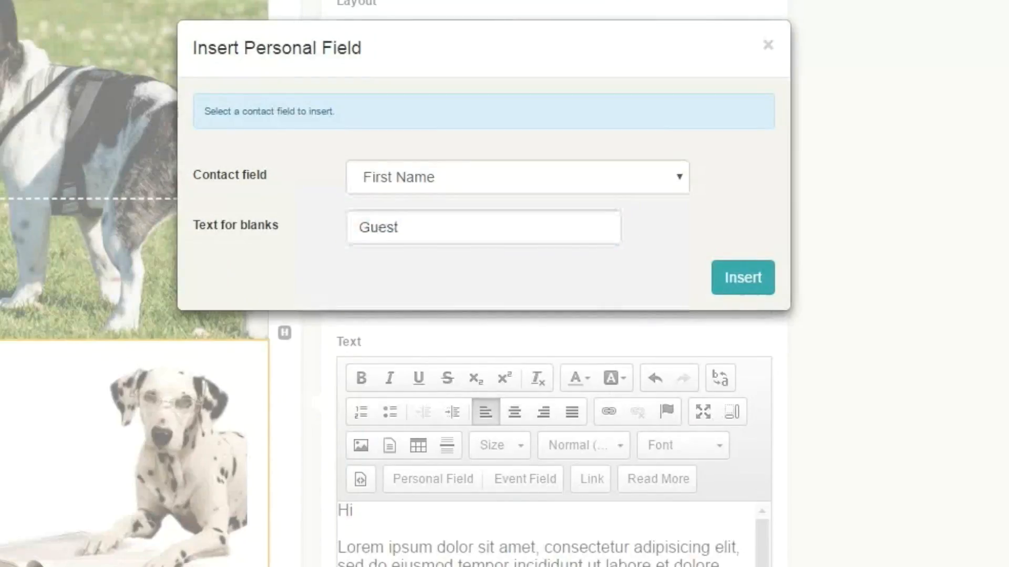
{"action": "key", "text": "Return"}
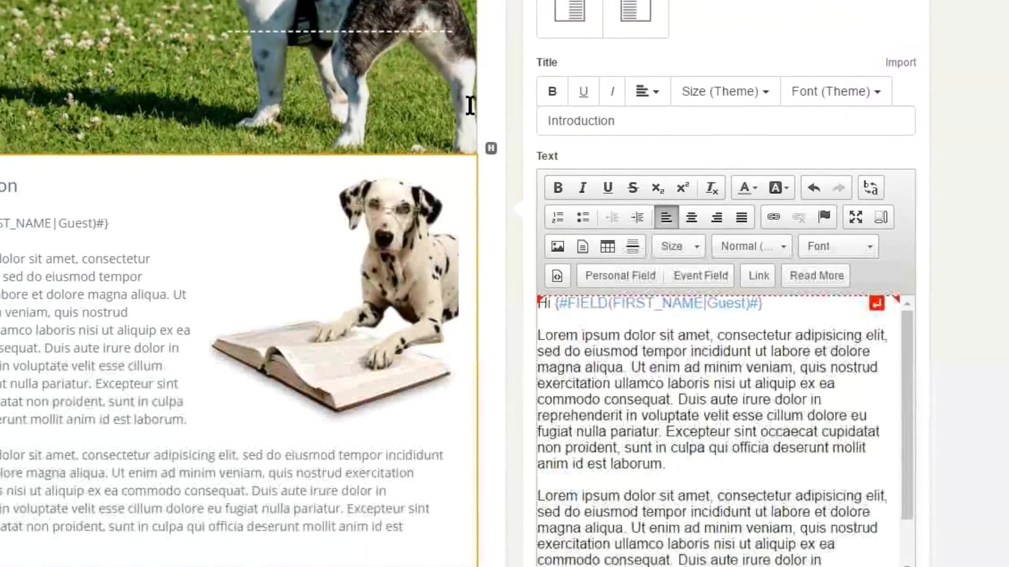
{"action": "type", "text": ","}
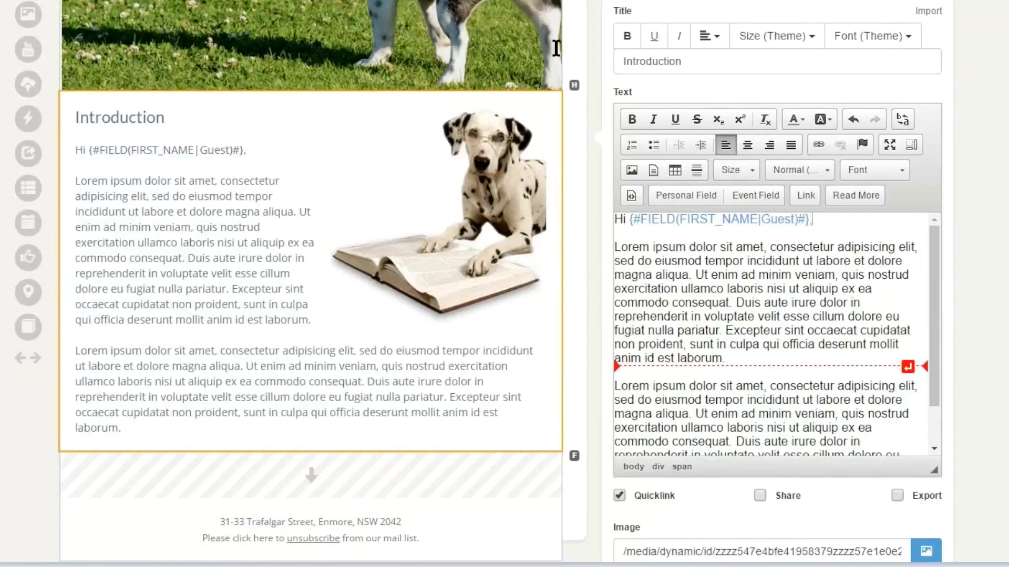
- Add a "Date:" line below the greeting containing the Event Date field of the first listed event
{"action": "key", "text": "Return"}
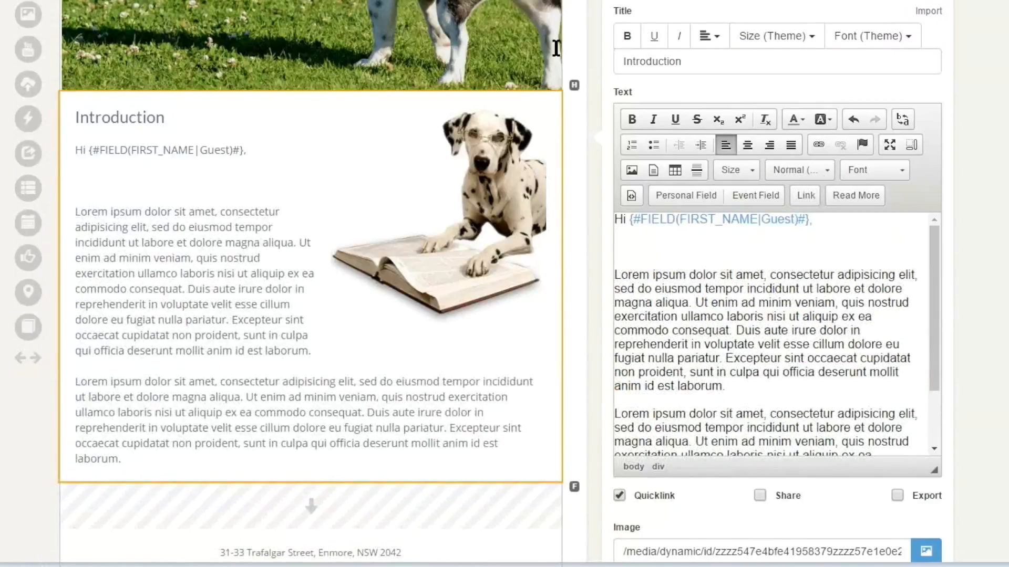
{"action": "type", "text": "Date:"}
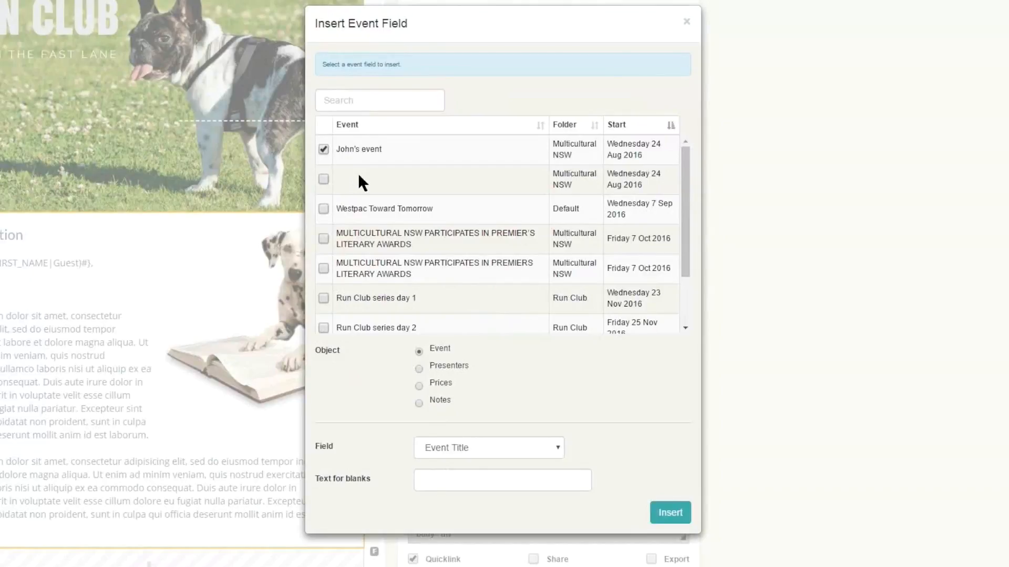
{"action": "left_click", "coordinate": [489, 448]}
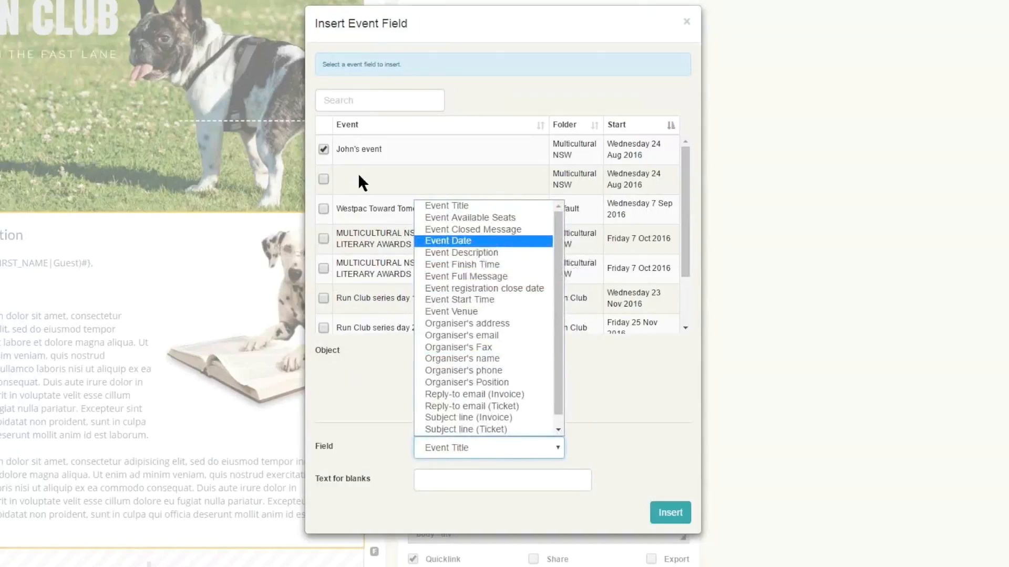
{"action": "left_click", "coordinate": [448, 241]}
{"action": "left_click", "coordinate": [358, 175]}
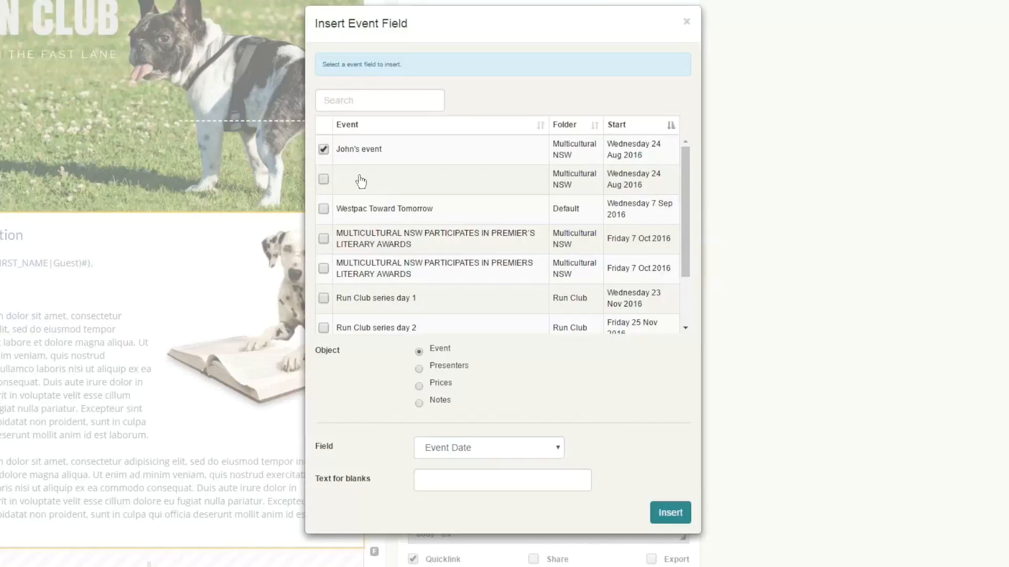
{"action": "left_click", "coordinate": [670, 512]}
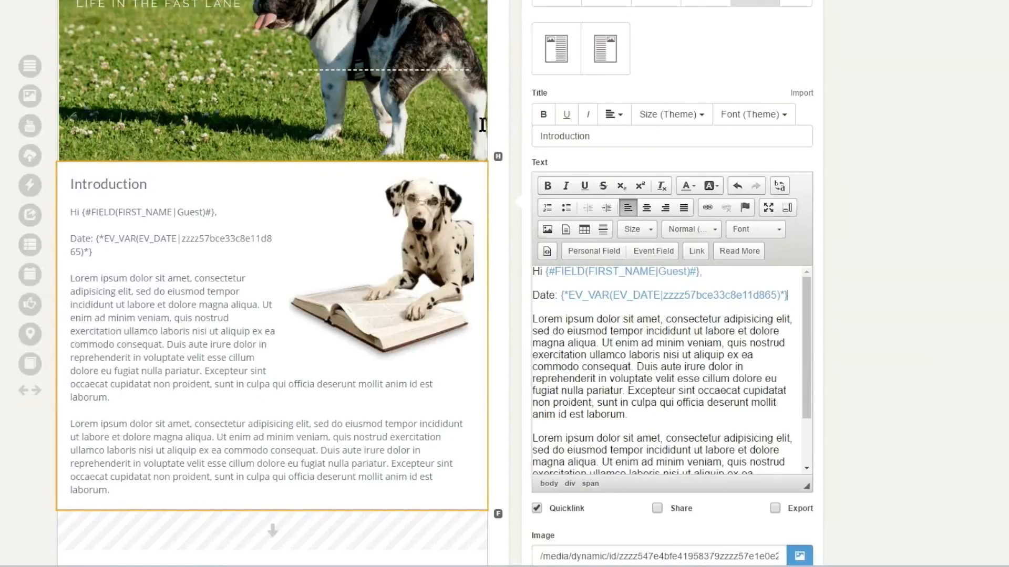
- Make room for a link line below the date and look through the emails, pages and events available for linking
{"action": "key", "text": "Down"}
{"action": "key", "text": "Return"}
{"action": "key", "text": "Return"}
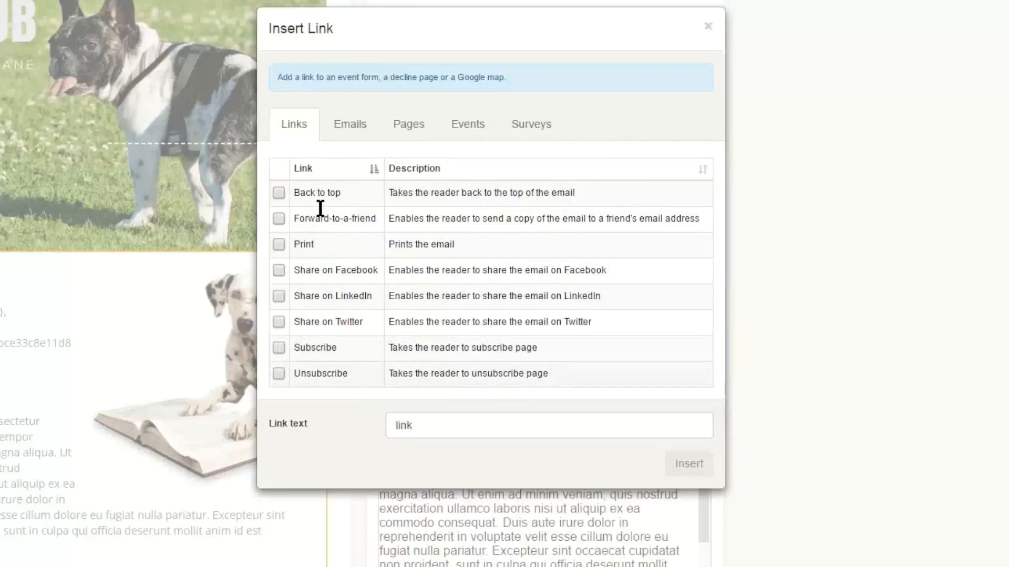
{"action": "left_click", "coordinate": [350, 125]}
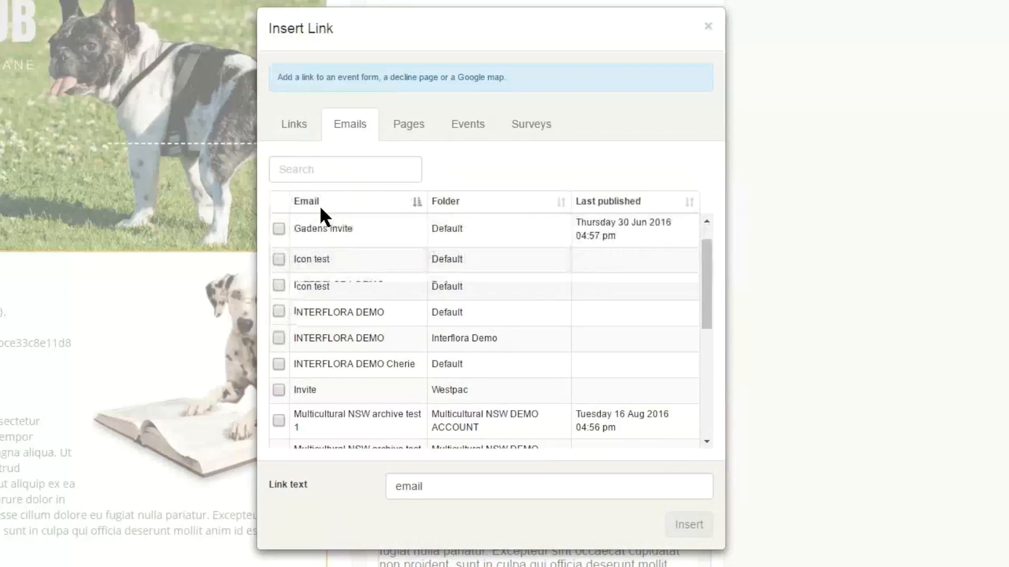
{"action": "scroll", "coordinate": [320, 208], "scroll_direction": "down", "scroll_amount": 3}
{"action": "scroll", "coordinate": [320, 208], "scroll_direction": "down", "scroll_amount": 2}
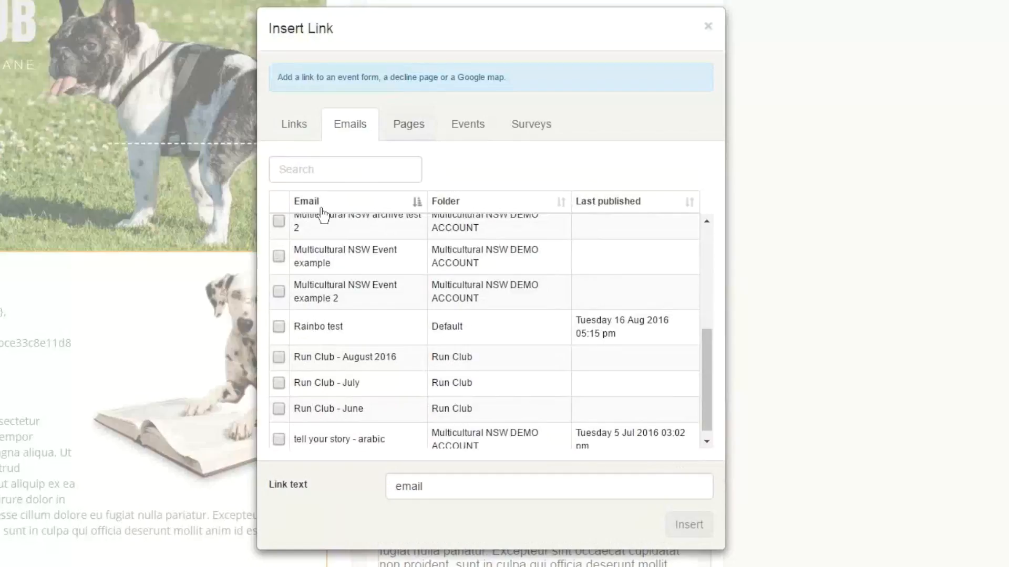
{"action": "left_click", "coordinate": [409, 125]}
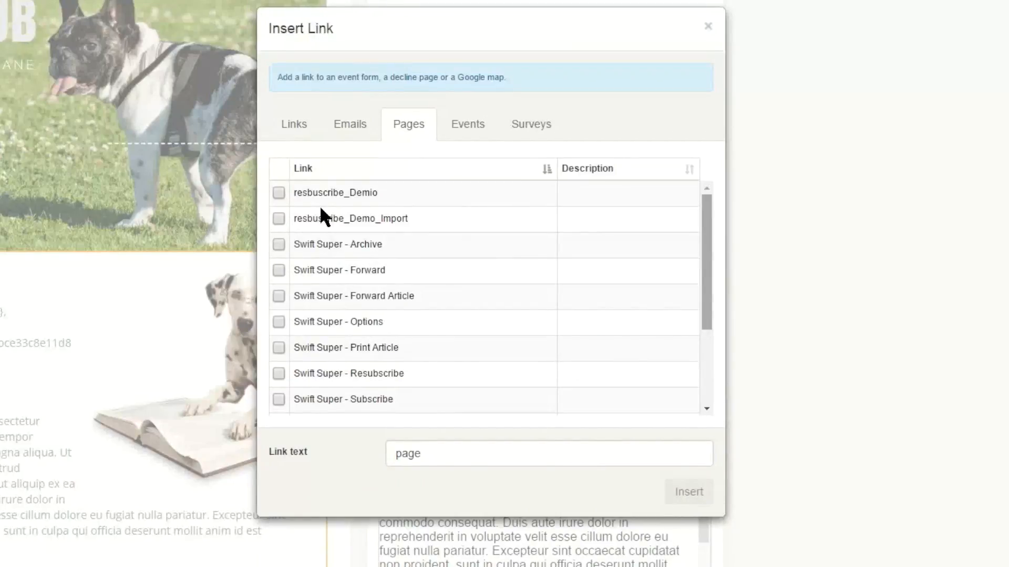
{"action": "scroll", "coordinate": [319, 205], "scroll_direction": "down", "scroll_amount": 5}
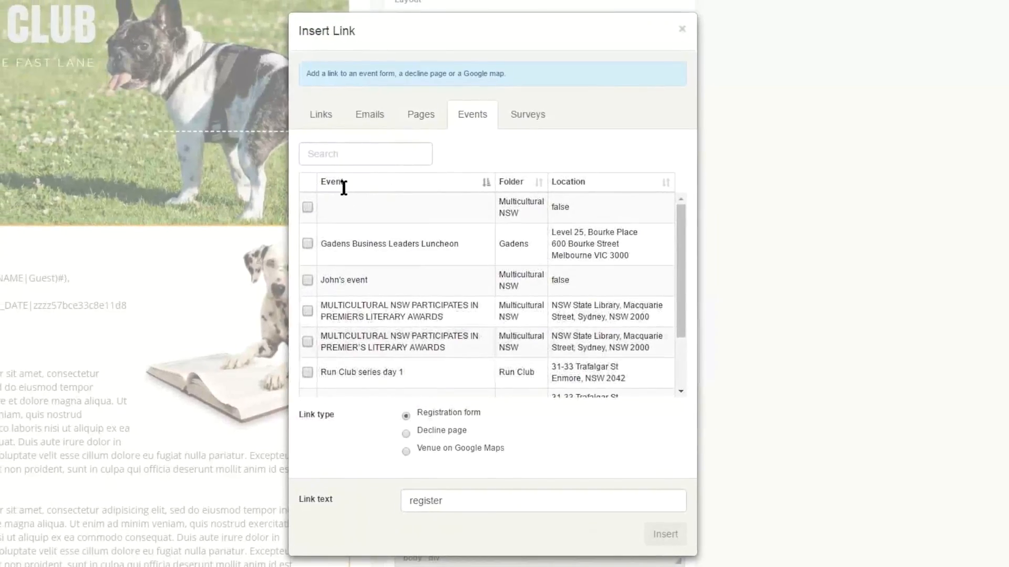
{"action": "scroll", "coordinate": [343, 187], "scroll_direction": "down", "scroll_amount": 5}
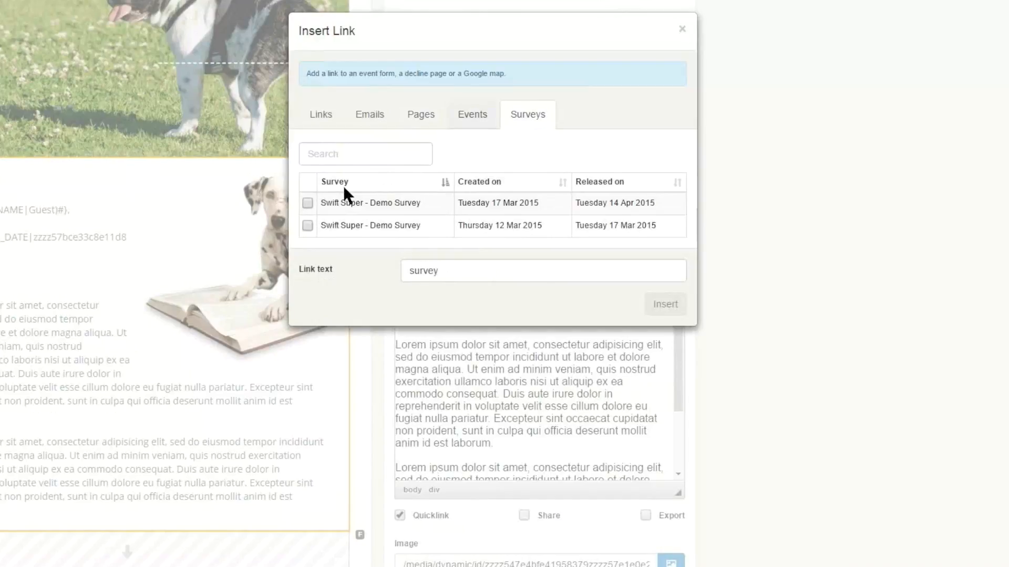
- Insert a link to the Swift Super - Demo Survey released on Tuesday 14 Apr 2015, with the link text "Go to Survey"
{"action": "left_click", "coordinate": [345, 193]}
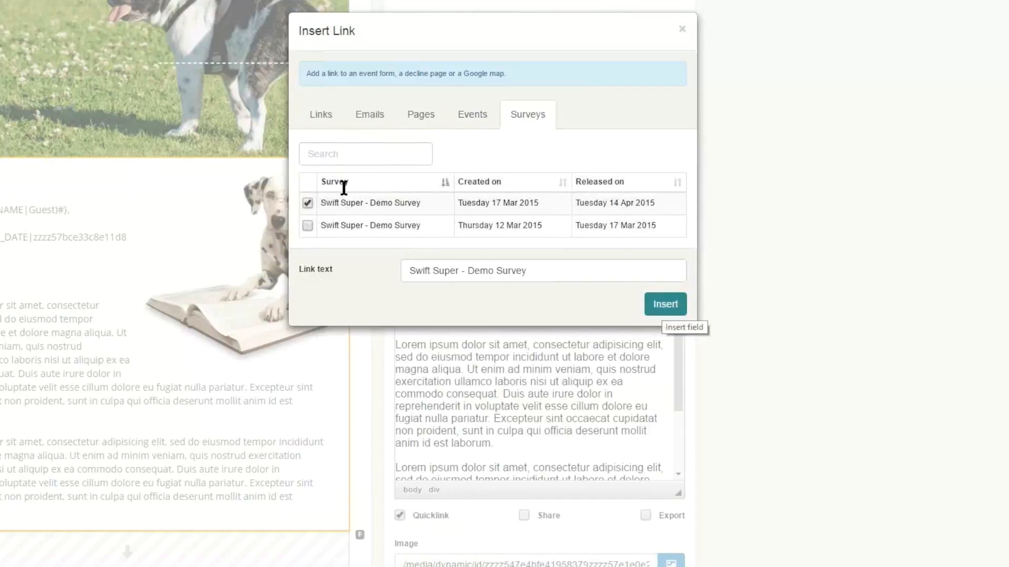
{"action": "left_click_drag", "start_coordinate": [530, 271], "coordinate": [399, 271]}
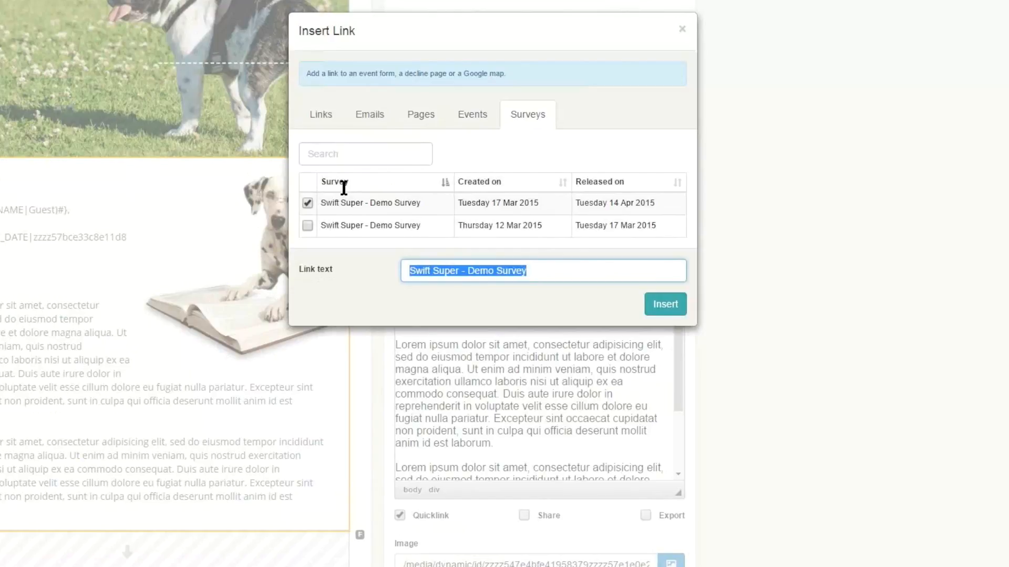
{"action": "type", "text": "G"}
{"action": "key", "text": "BackSpace"}
{"action": "type", "text": "Go to Survey"}
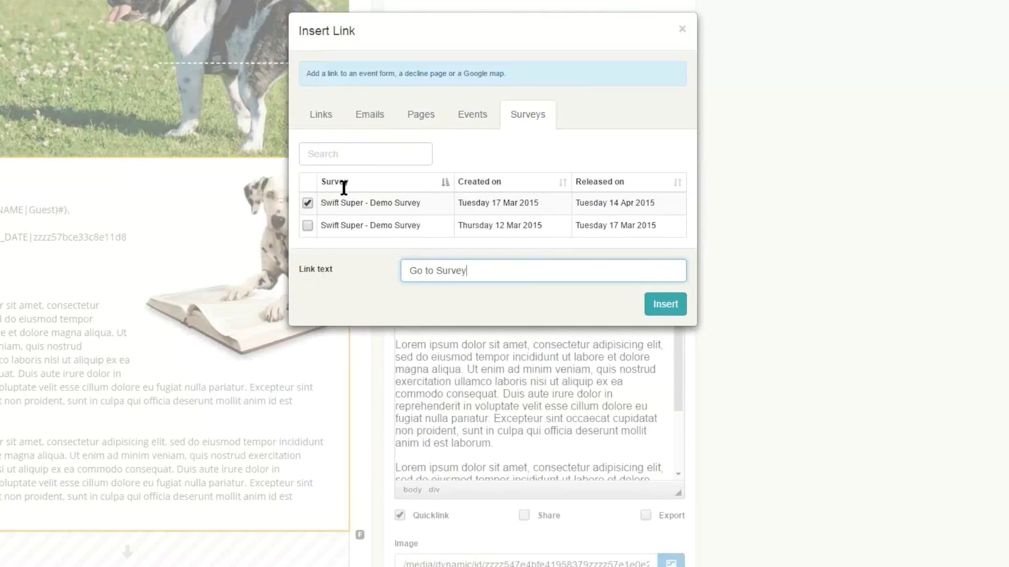
{"action": "key", "text": "Tab"}
{"action": "key", "text": "Return"}
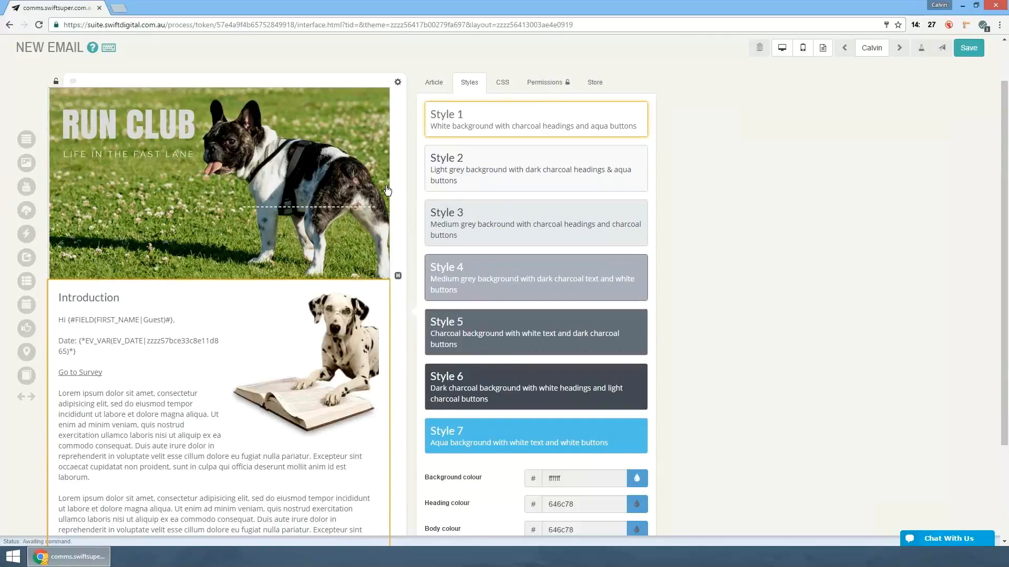
- Apply Style 4 to the Introduction article and set its heading colour to the muted blue 4e698e
{"action": "key", "text": "4"}
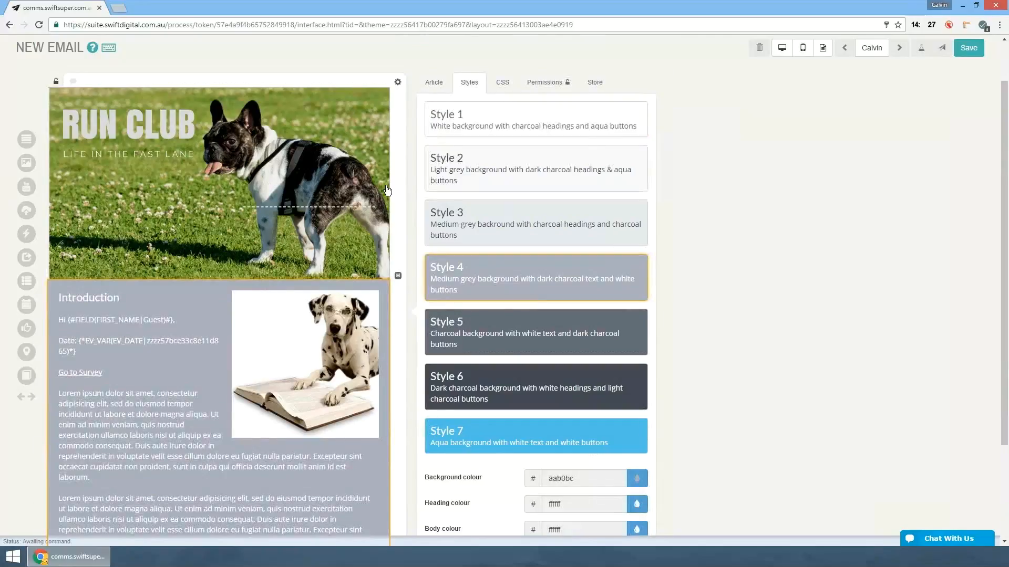
{"action": "scroll", "coordinate": [387, 190], "scroll_direction": "down", "scroll_amount": 2}
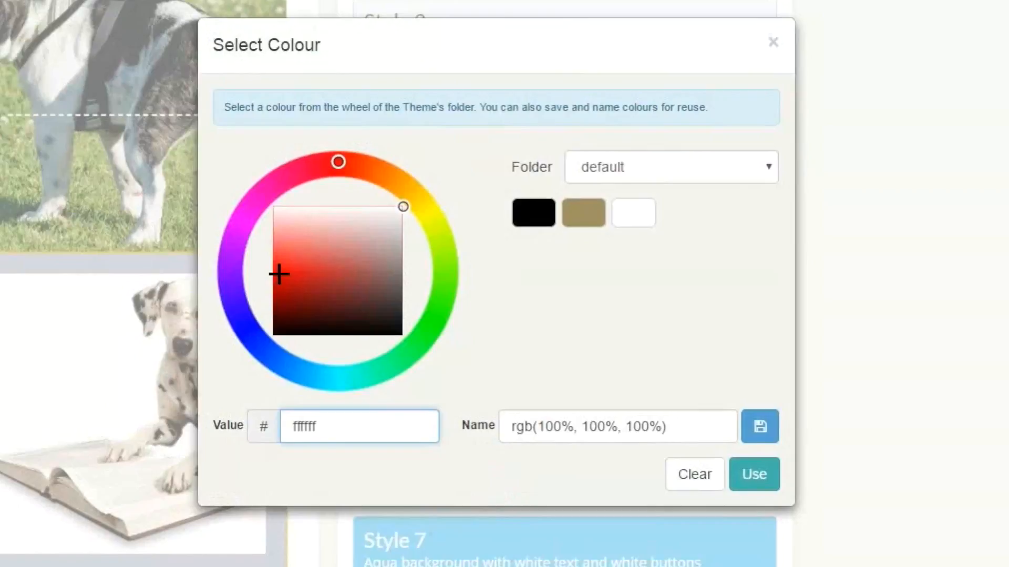
{"action": "left_click", "coordinate": [277, 362]}
{"action": "left_click", "coordinate": [369, 272]}
{"action": "left_click_drag", "start_coordinate": [369, 272], "coordinate": [365, 281]}
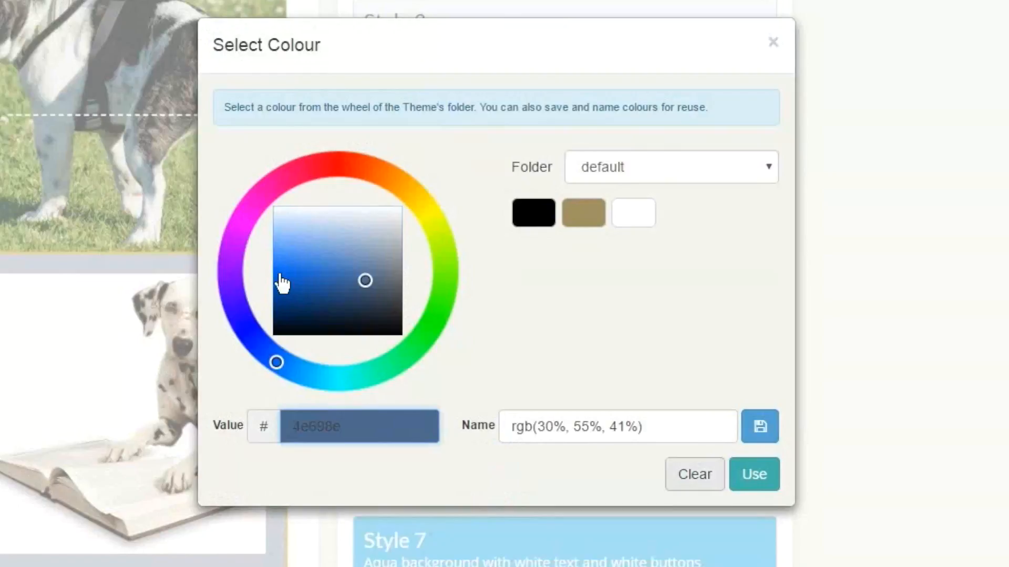
{"action": "key", "text": "Return"}
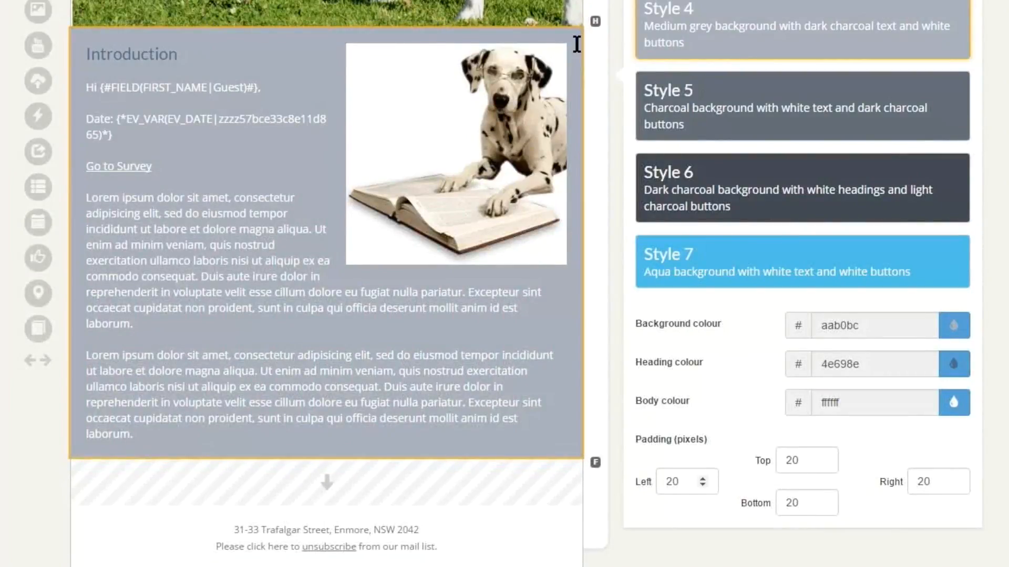
- Try a left padding of 50 pixels on the Introduction article and restore it to 20 pixels
{"action": "left_click_drag", "start_coordinate": [683, 482], "coordinate": [650, 482]}
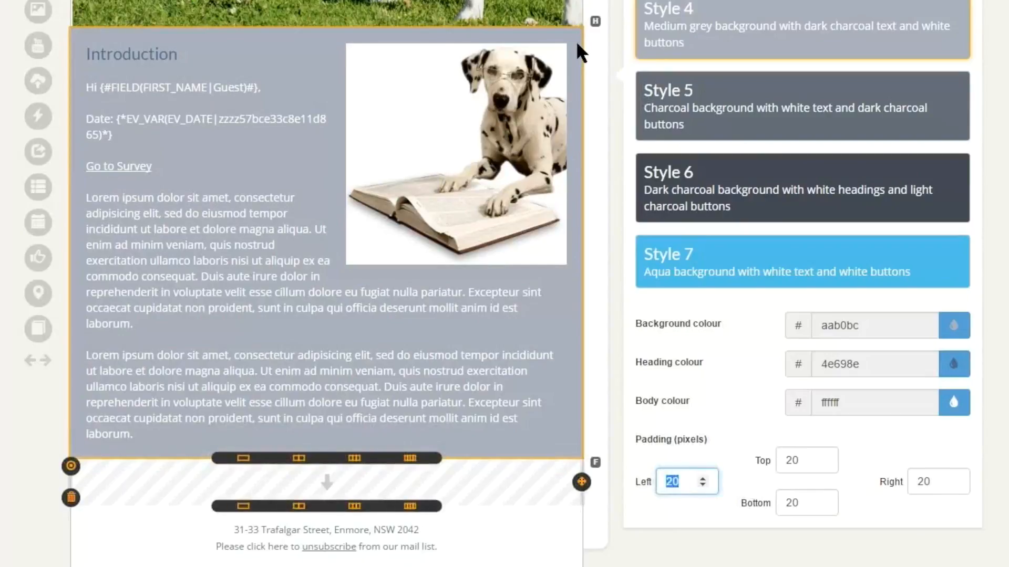
{"action": "type", "text": "50"}
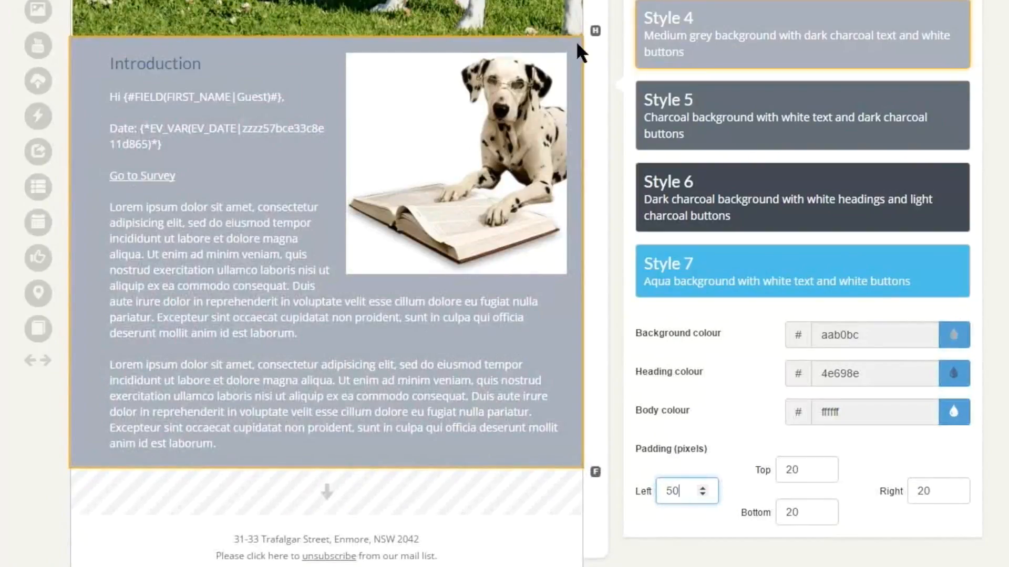
{"action": "key", "text": "ctrl+a"}
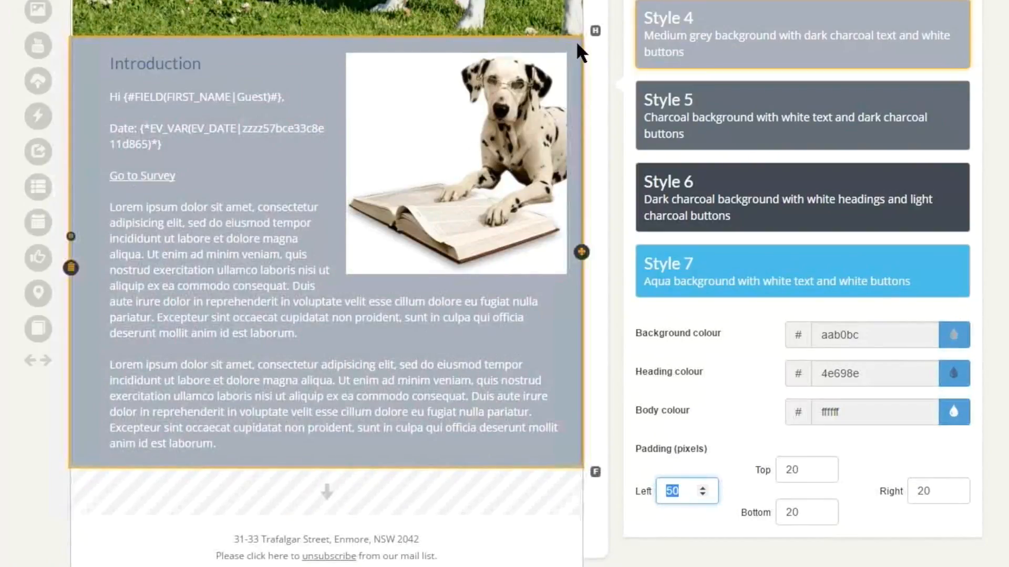
{"action": "type", "text": "20"}
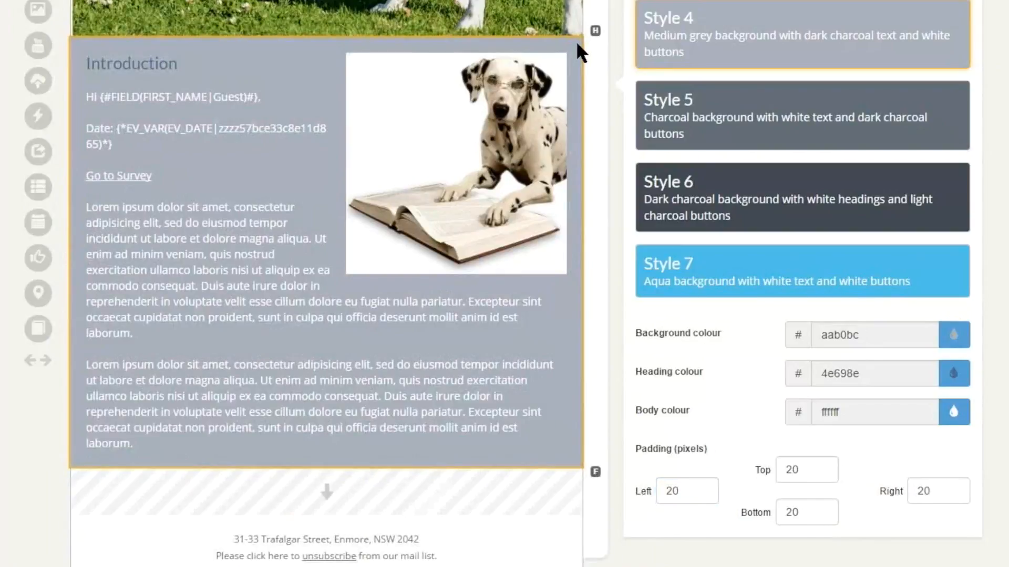
{"action": "scroll", "coordinate": [575, 40], "scroll_direction": "up", "scroll_amount": 5}
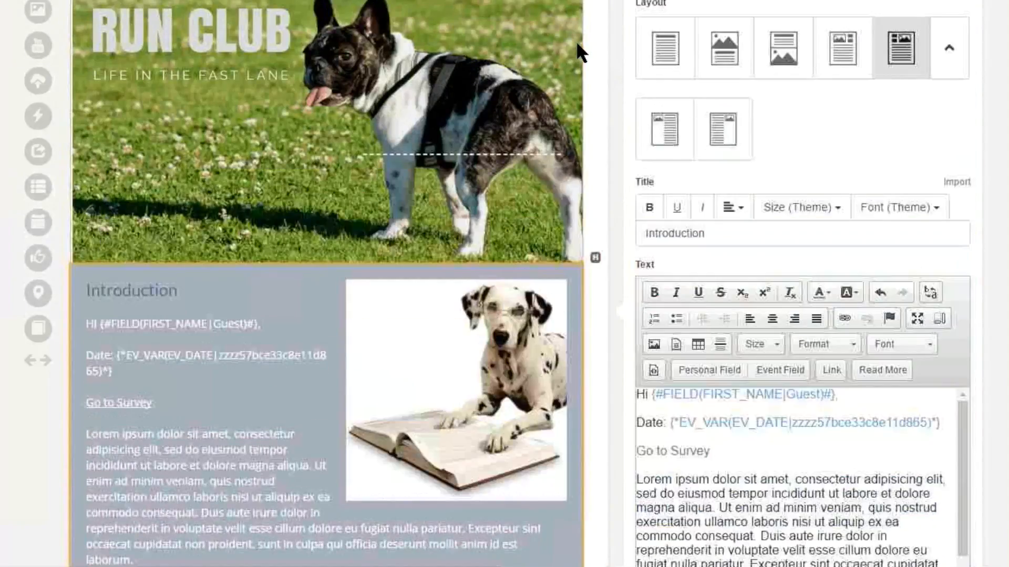
- Add blank lines between the two Lorem ipsum paragraphs of the Introduction text and place the cursor there
{"action": "scroll", "coordinate": [576, 39], "scroll_direction": "down", "scroll_amount": 3}
{"action": "scroll", "coordinate": [576, 40], "scroll_direction": "down", "scroll_amount": 2}
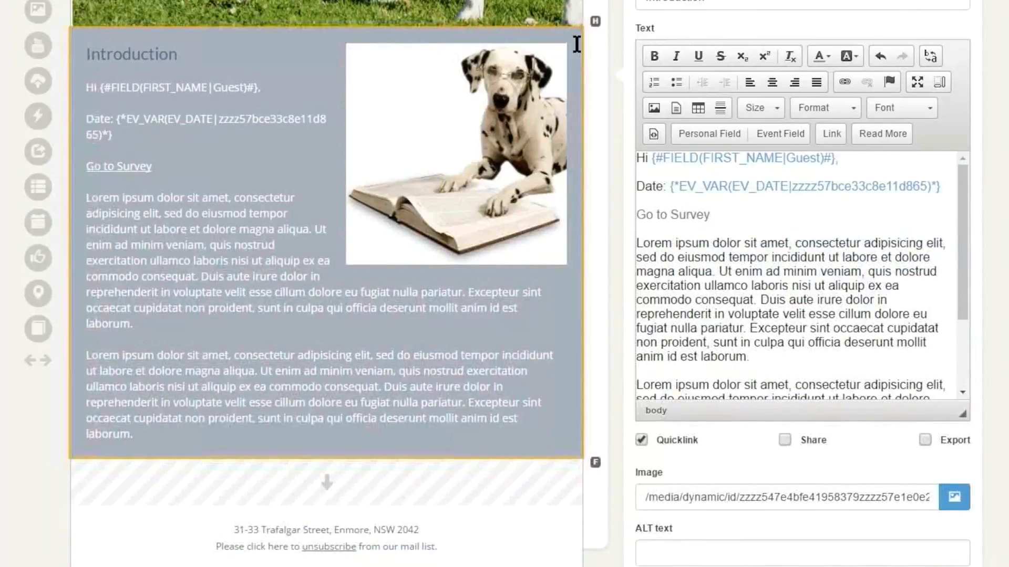
{"action": "left_click", "coordinate": [751, 358]}
{"action": "key", "text": "Return"}
{"action": "key", "text": "Return"}
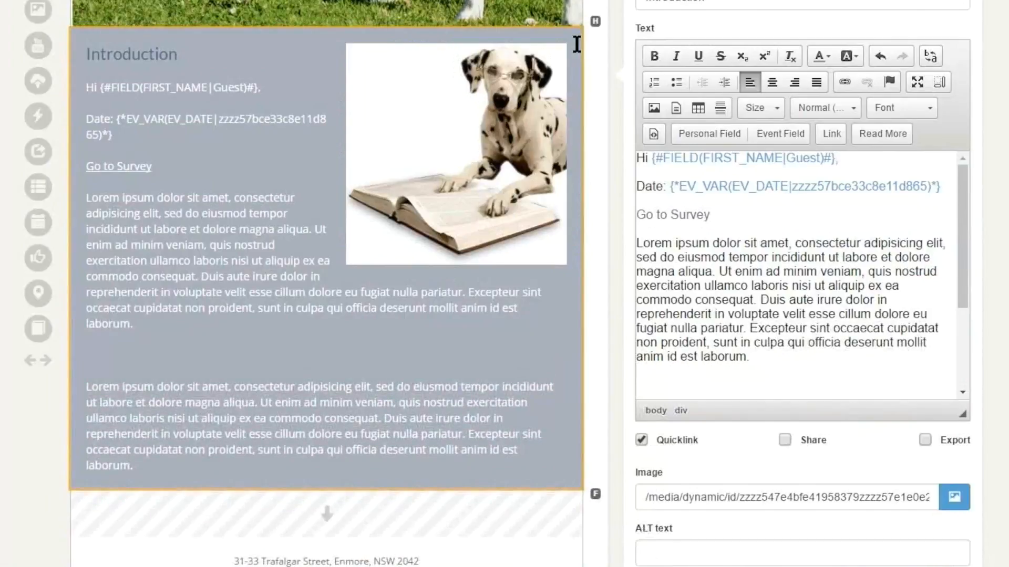
{"action": "scroll", "coordinate": [576, 40], "scroll_direction": "down", "scroll_amount": 2}
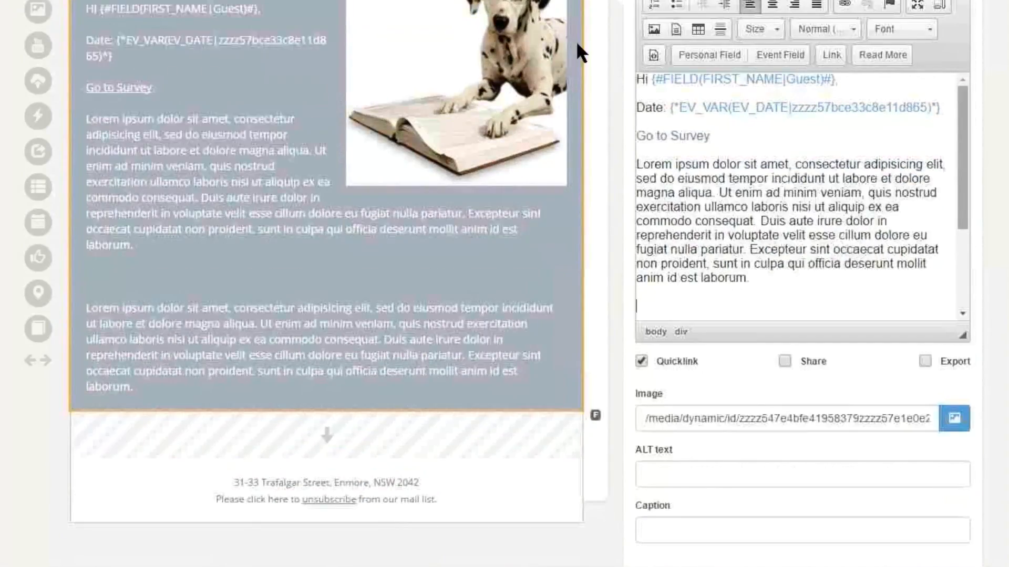
{"action": "key", "text": "Down"}
{"action": "key", "text": "Down"}
{"action": "key", "text": "Up"}
{"action": "key", "text": "Up"}
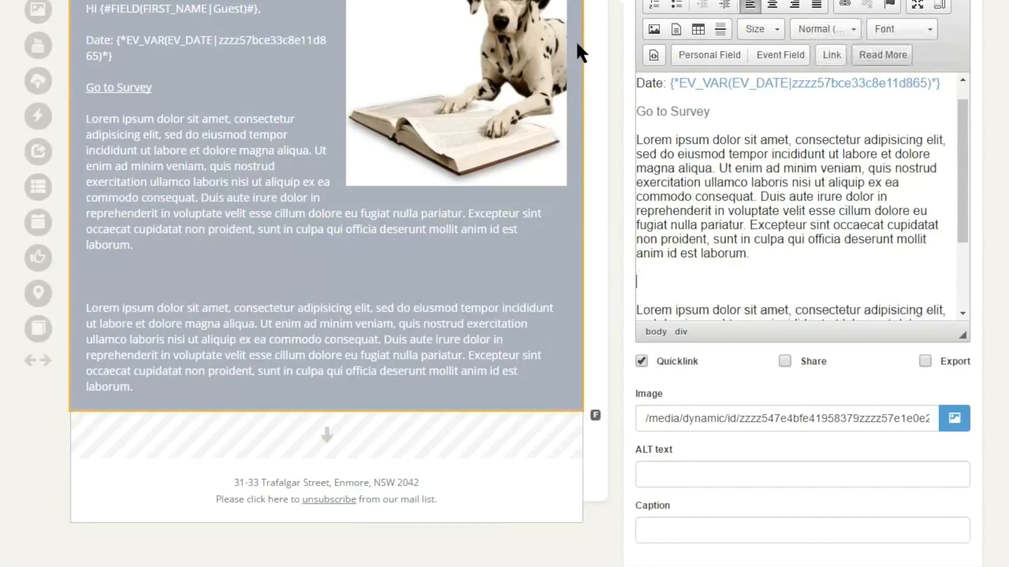
- Insert a read more button labelled "Learn more" between the two paragraphs of the Introduction text
{"action": "left_click", "coordinate": [883, 54]}
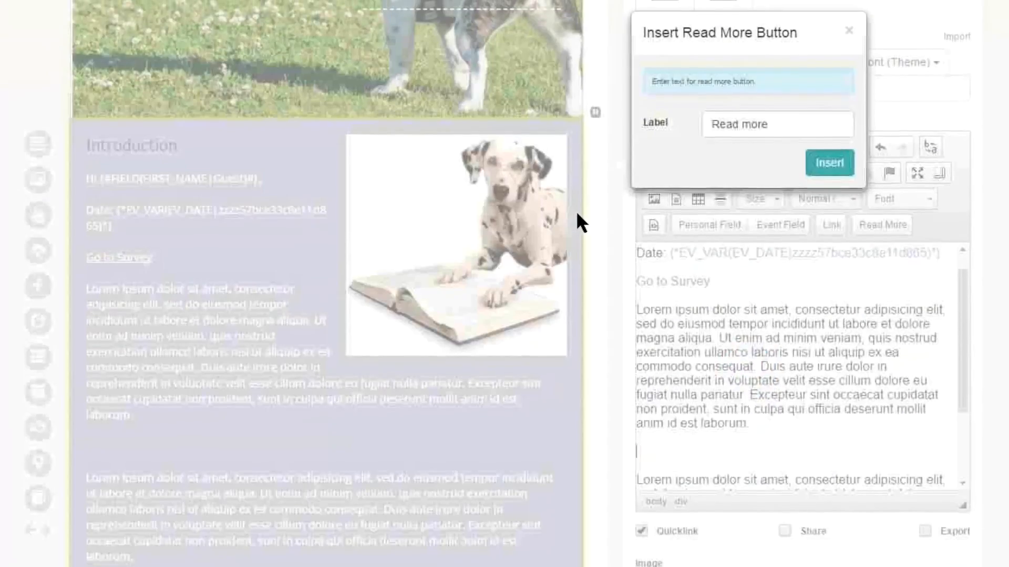
{"action": "type", "text": "Learn"}
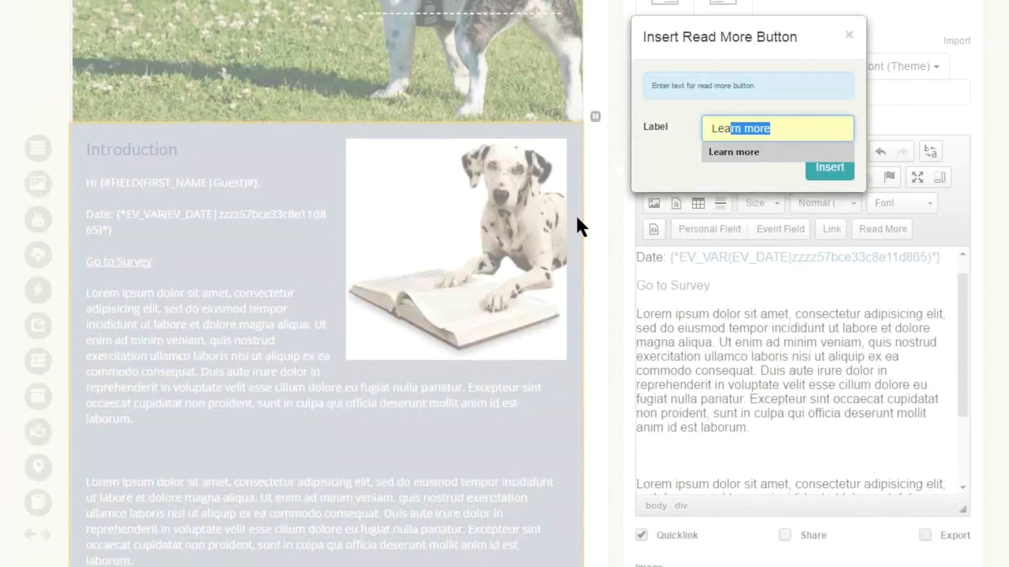
{"action": "key", "text": "Return"}
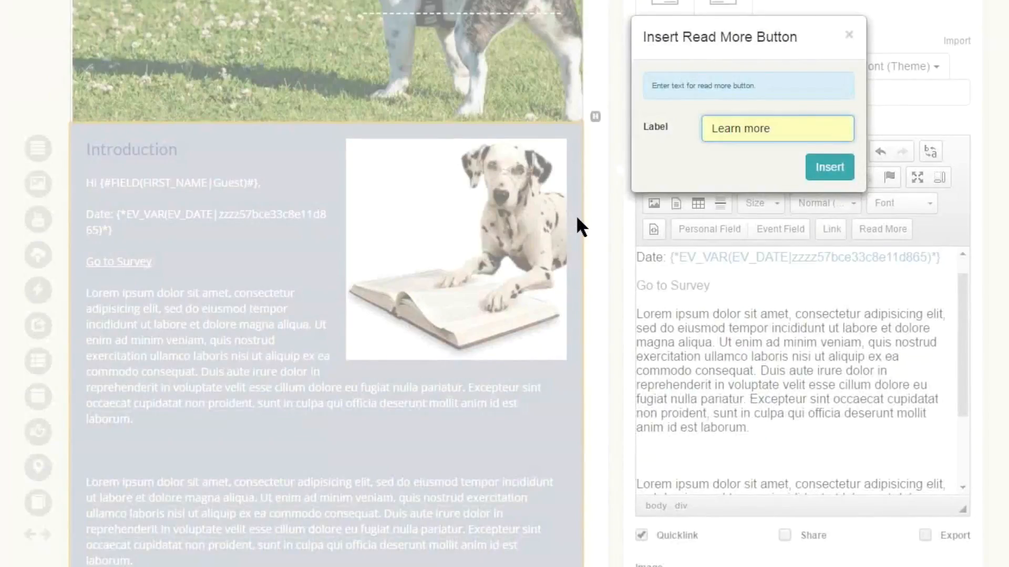
{"action": "key", "text": "Return"}
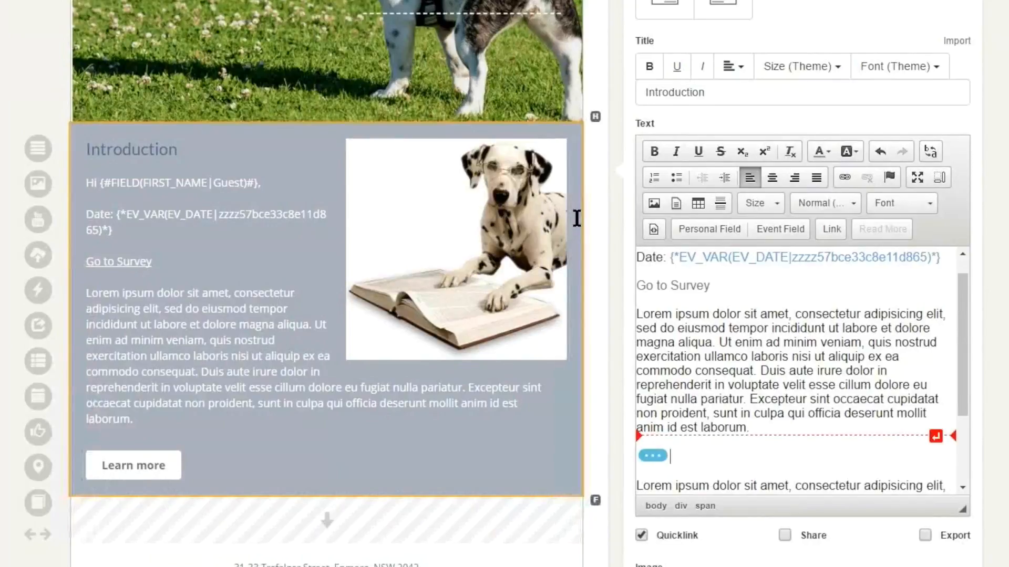
{"action": "key", "text": "Left"}
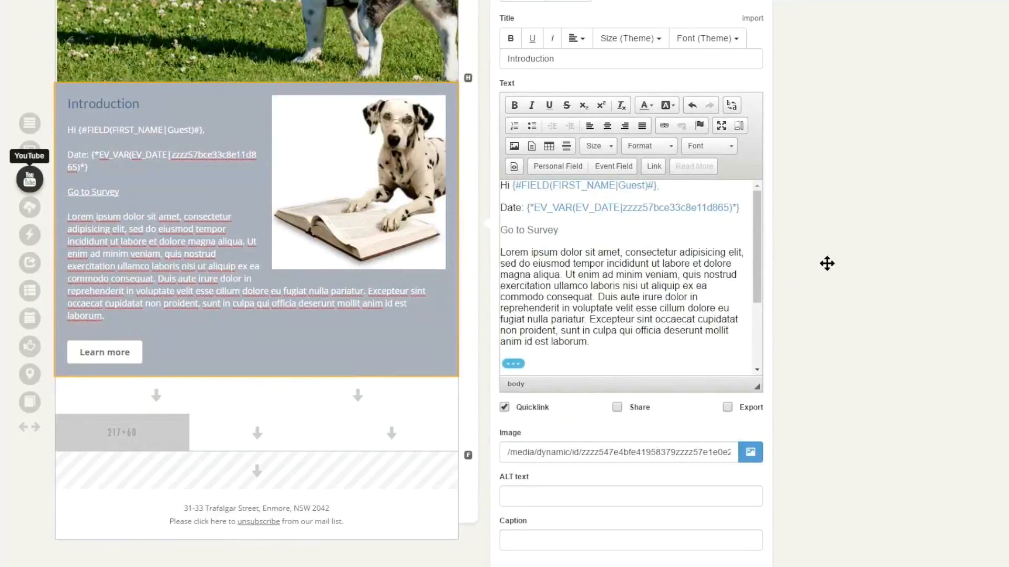
{"action": "left_click_drag", "start_coordinate": [30, 179], "coordinate": [373, 398]}
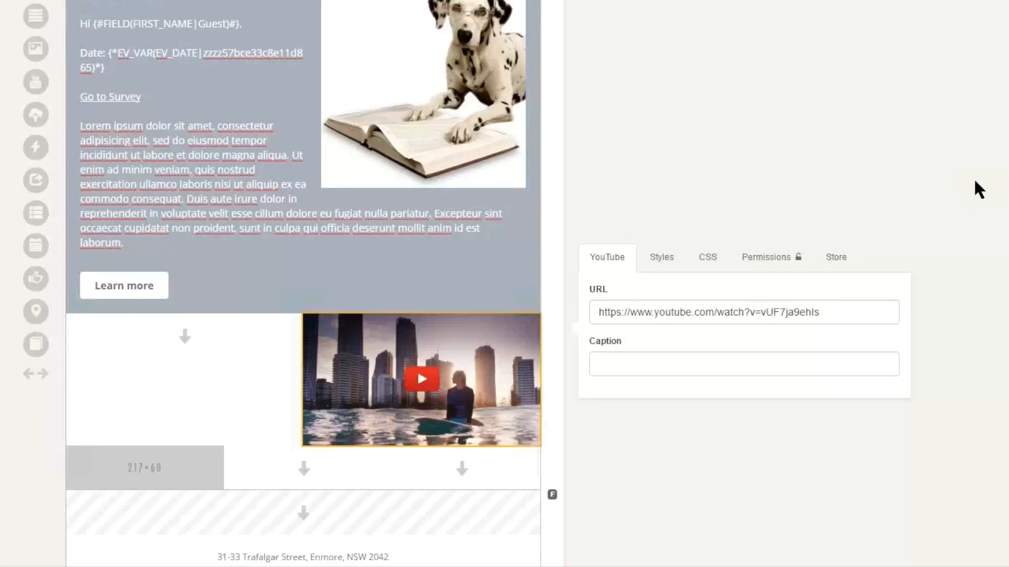
{"action": "scroll", "coordinate": [974, 181], "scroll_direction": "down", "scroll_amount": 1}
{"action": "left_click_drag", "start_coordinate": [827, 253], "coordinate": [593, 253]}
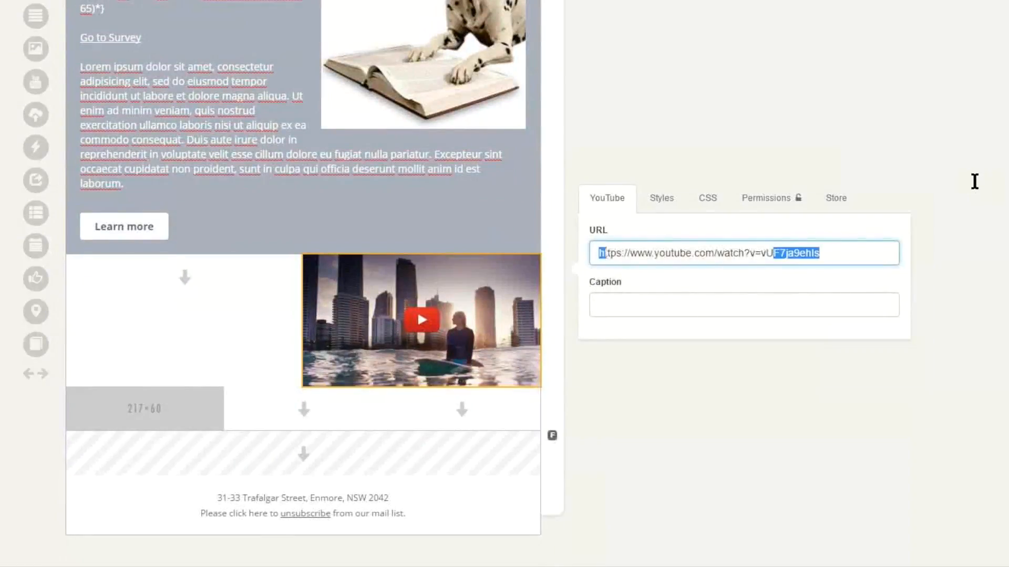
{"action": "left_click", "coordinate": [974, 181]}
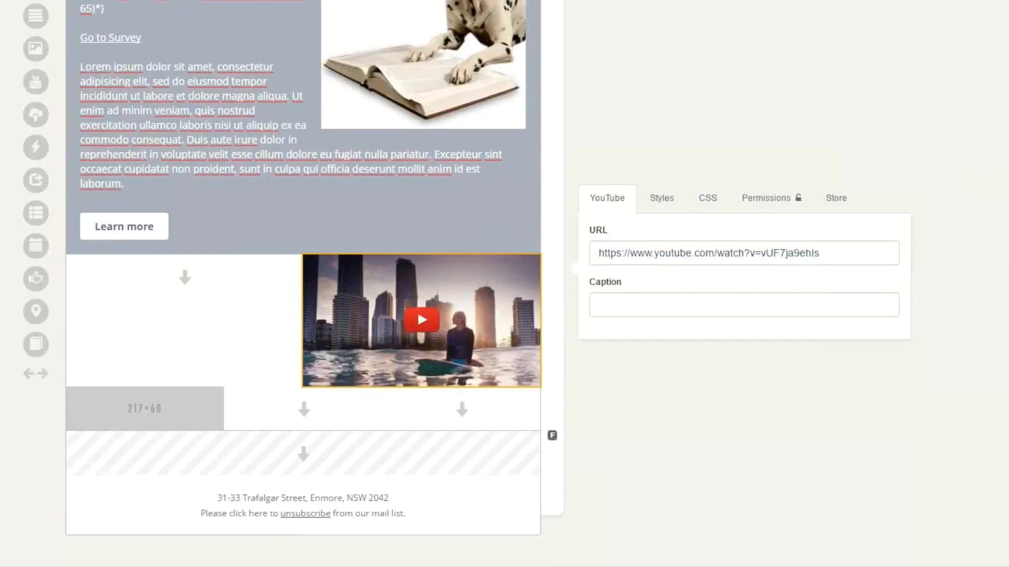
{"action": "triple_click", "coordinate": [826, 253]}
{"action": "type", "text": "https://www.youtube.com/watch?v=A1DbRhdyfJY"}
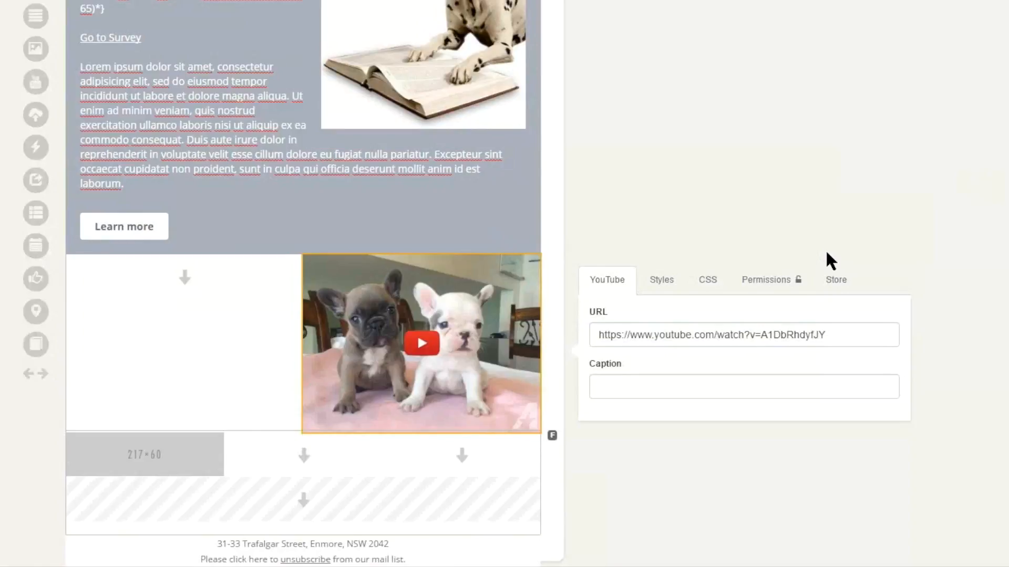
- Give the YouTube video the caption "Run club" and apply Style 4 to it
{"action": "key", "text": "Tab"}
{"action": "key", "text": "Tab"}
{"action": "type", "text": "Run club"}
{"action": "left_click", "coordinate": [830, 259]}
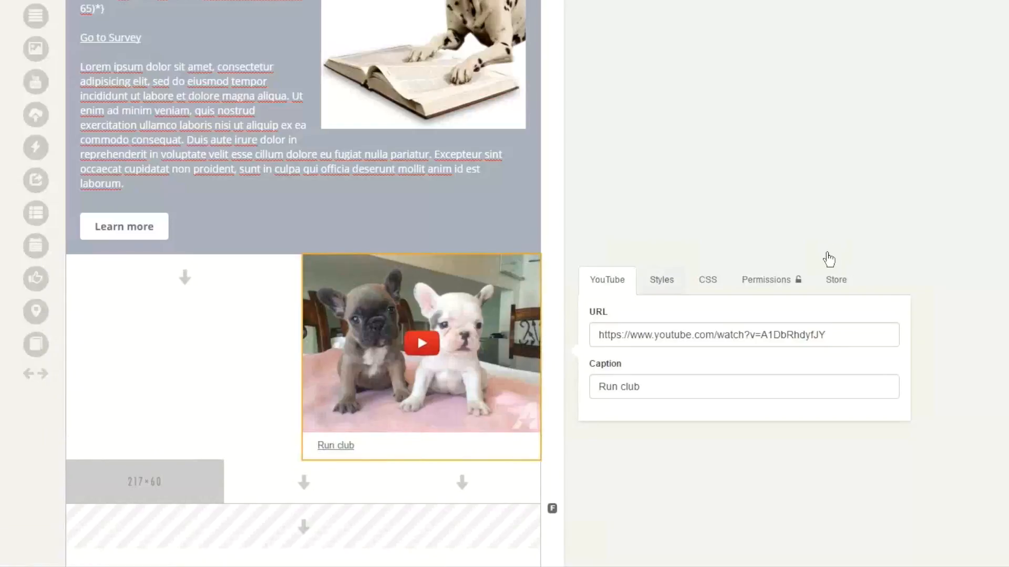
{"action": "left_click", "coordinate": [661, 280]}
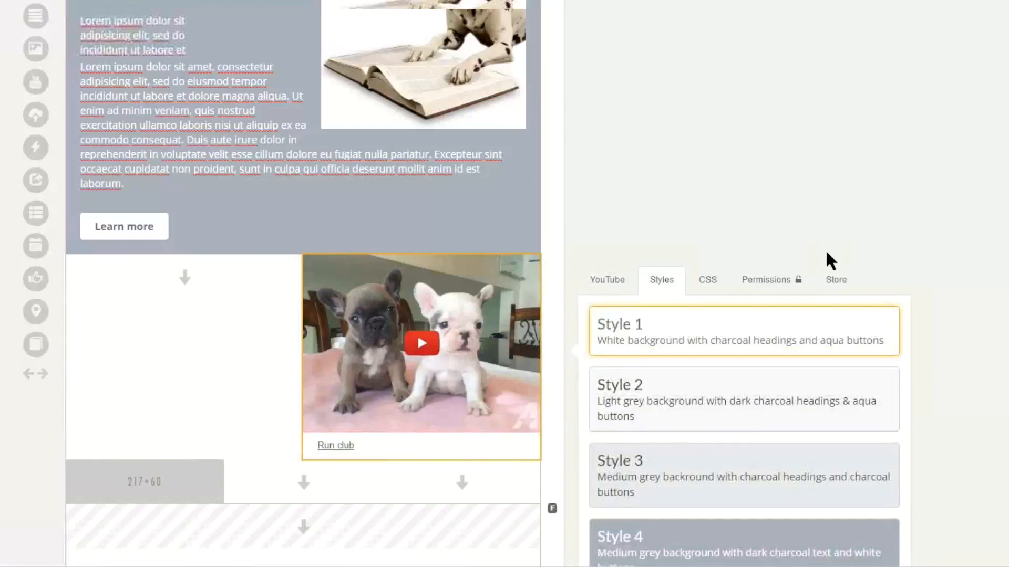
{"action": "scroll", "coordinate": [829, 259], "scroll_direction": "down", "scroll_amount": 3}
{"action": "left_click", "coordinate": [744, 481]}
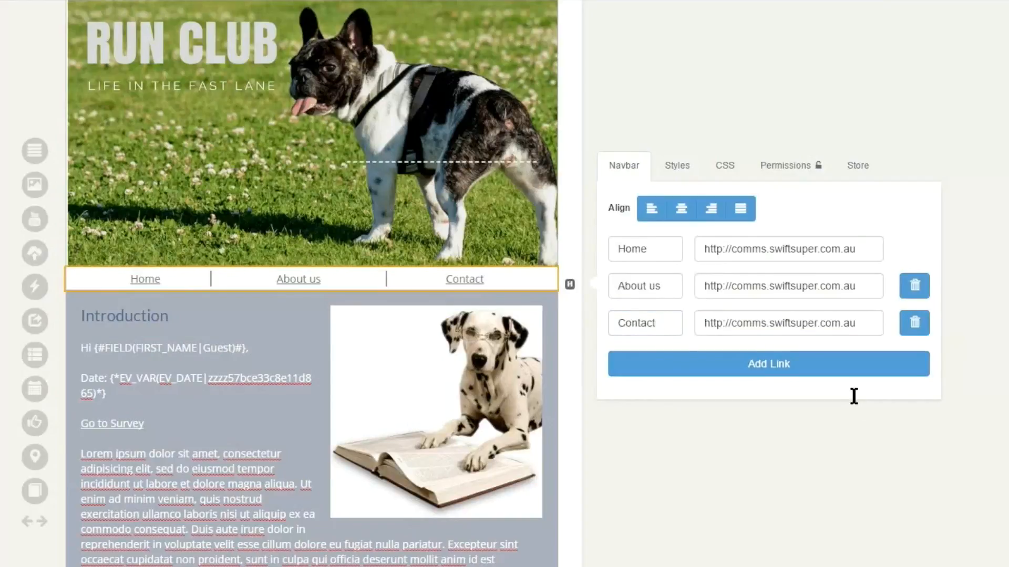
- Rename the navbar's third link as Help and add a fourth link labelled Contact
{"action": "key", "text": "Tab"}
{"action": "type", "text": "H"}
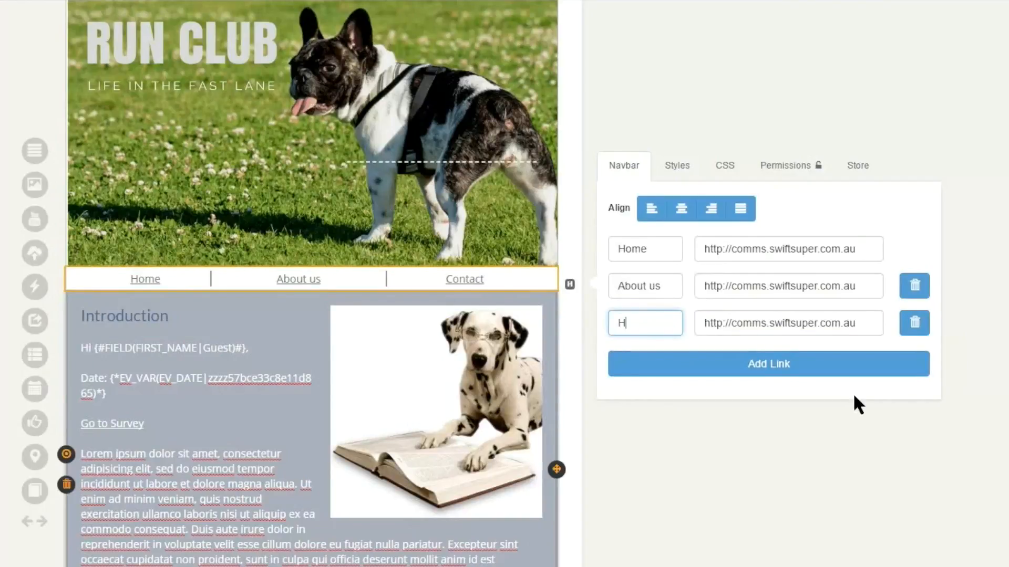
{"action": "type", "text": "elp"}
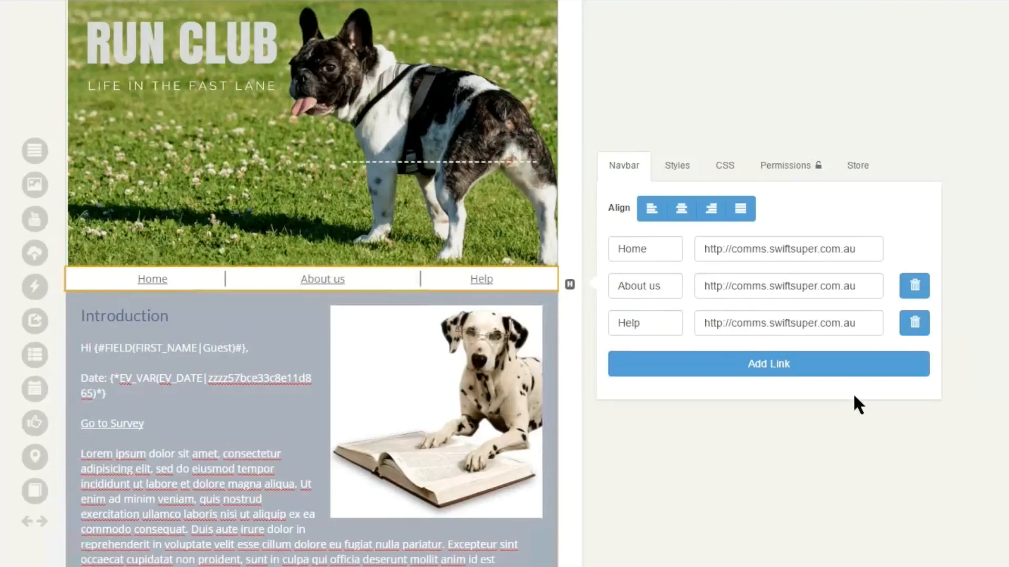
{"action": "left_click_drag", "start_coordinate": [711, 323], "coordinate": [858, 323]}
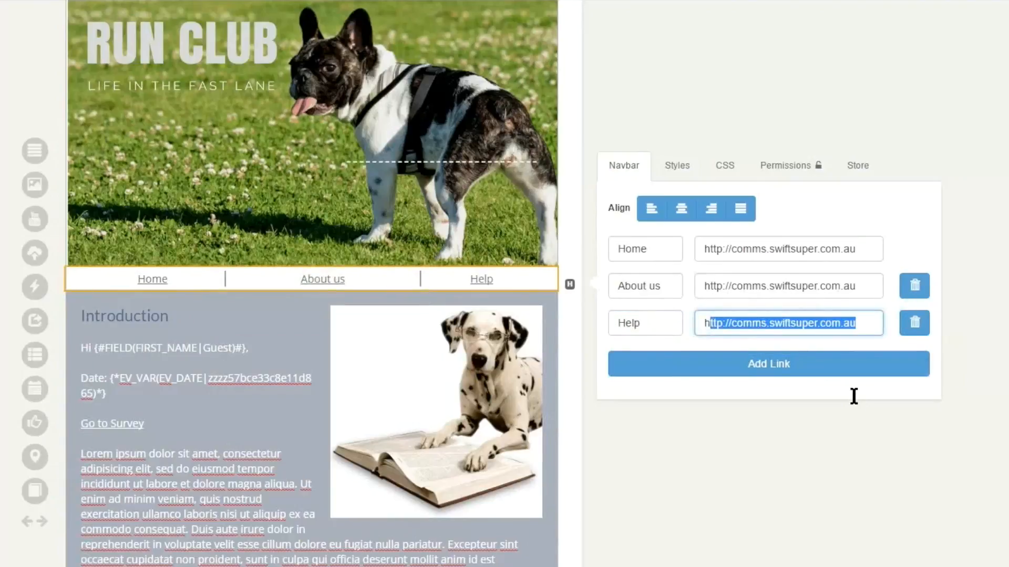
{"action": "left_click", "coordinate": [859, 323]}
{"action": "left_click", "coordinate": [855, 367]}
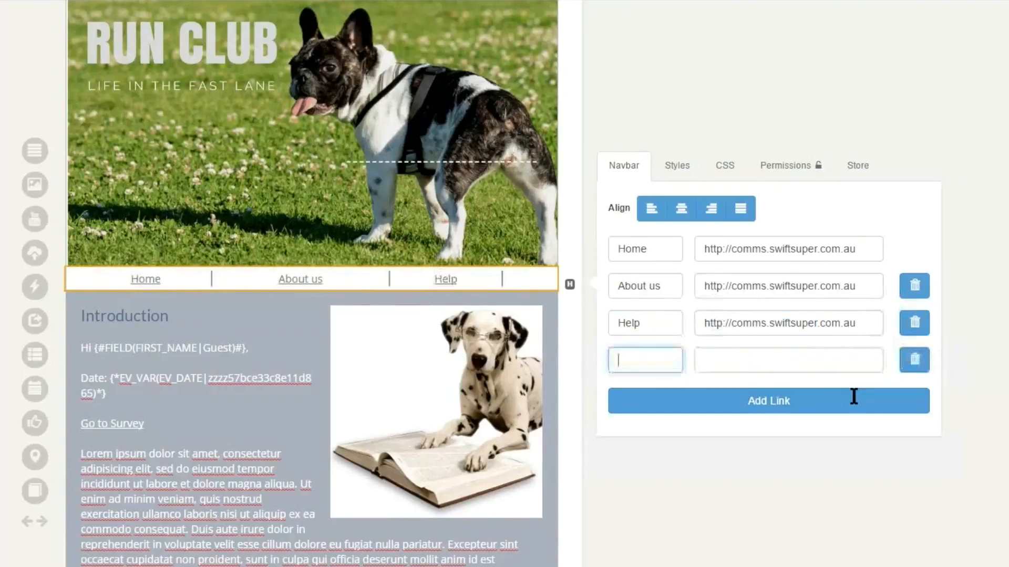
{"action": "type", "text": "Contact"}
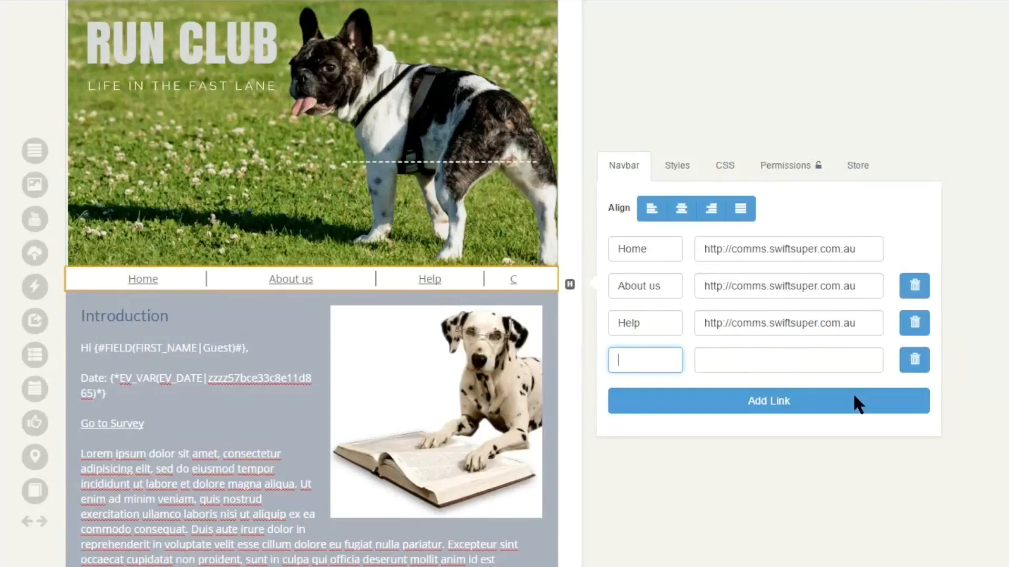
{"action": "left_click", "coordinate": [854, 395]}
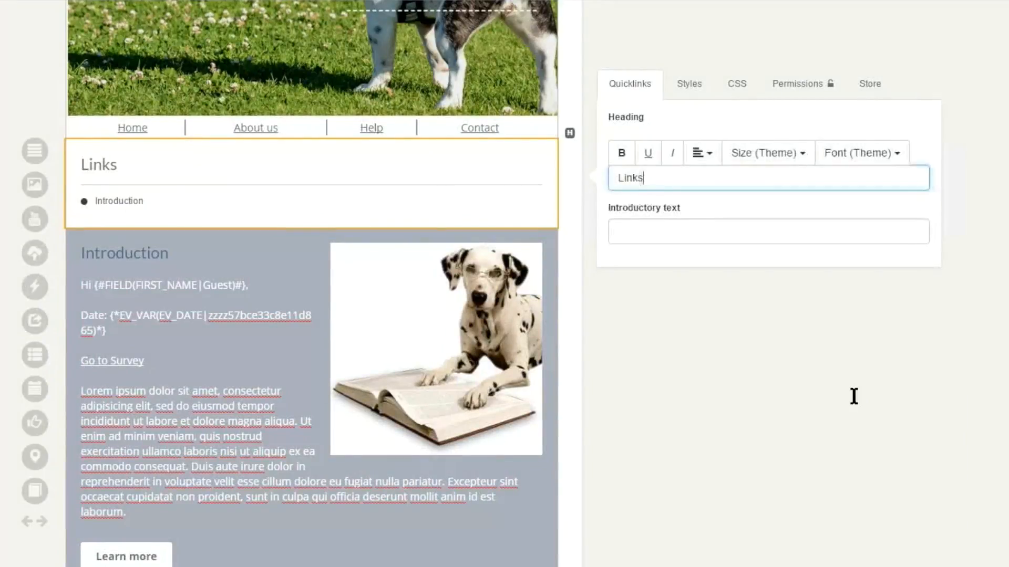
- Set the quicklinks heading to "In this issue" and leave the introductory text empty
{"action": "key", "text": "ctrl+a"}
{"action": "type", "text": "In this issue"}
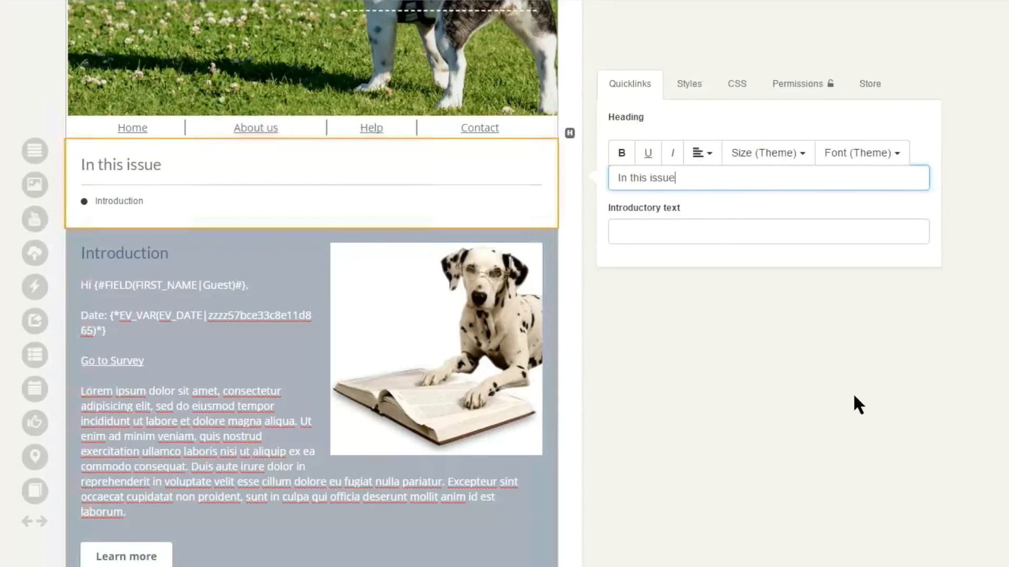
{"action": "key", "text": "Tab"}
{"action": "type", "text": "bb"}
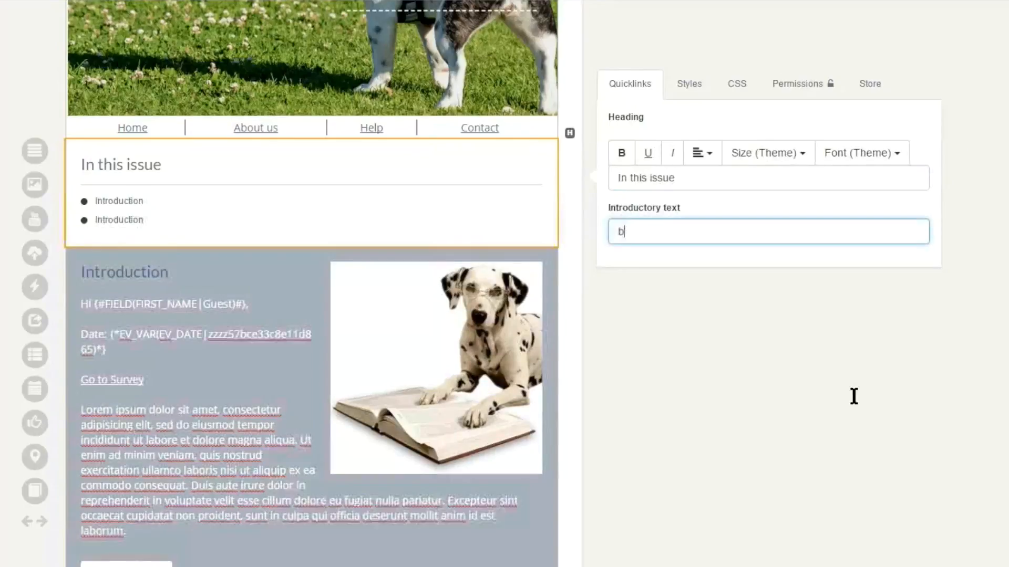
{"action": "key", "text": "BackSpace"}
{"action": "key", "text": "BackSpace"}
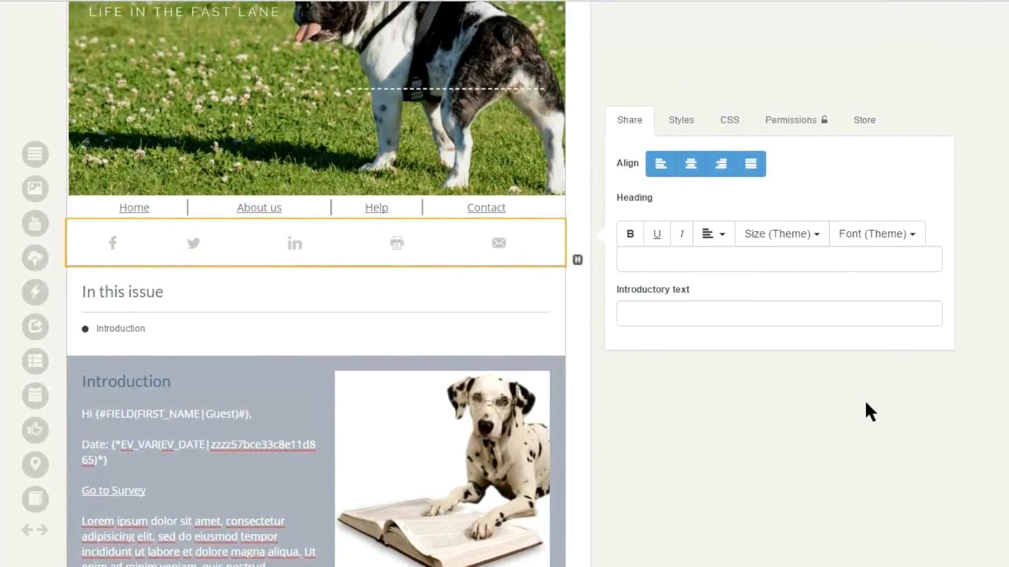
- Look through the available themes and landing page layouts in the email settings, keeping the Swift Digital Default Theme and no layout
{"action": "scroll", "coordinate": [865, 399], "scroll_direction": "up", "scroll_amount": 2}
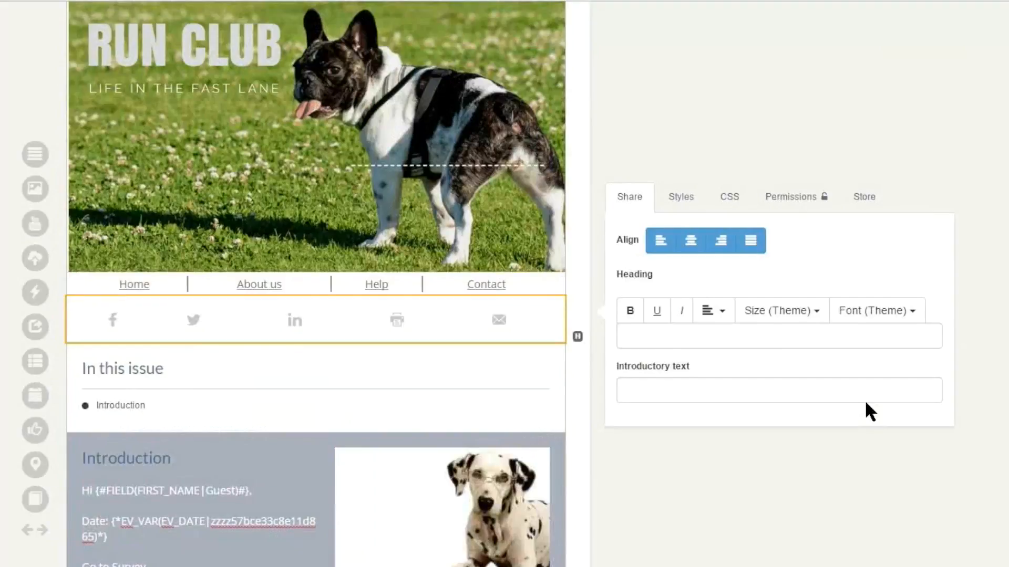
{"action": "scroll", "coordinate": [866, 404], "scroll_direction": "up", "scroll_amount": 2}
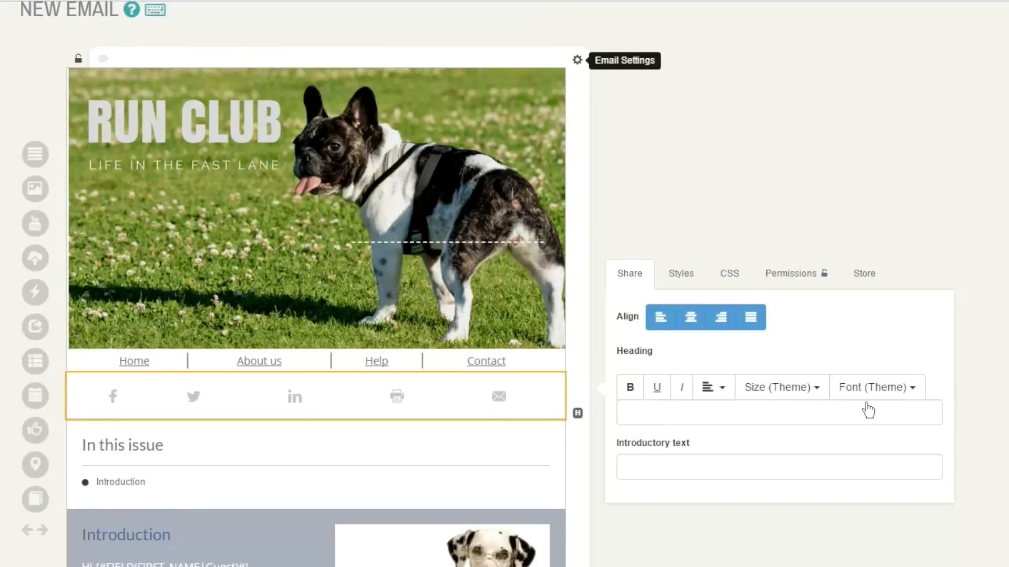
{"action": "left_click", "coordinate": [577, 60]}
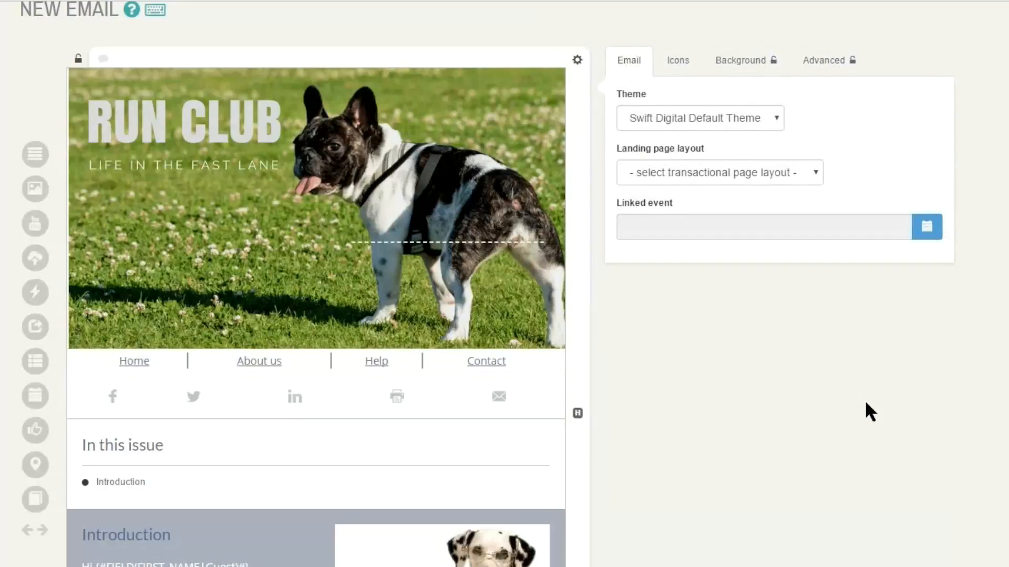
{"action": "left_click", "coordinate": [699, 118]}
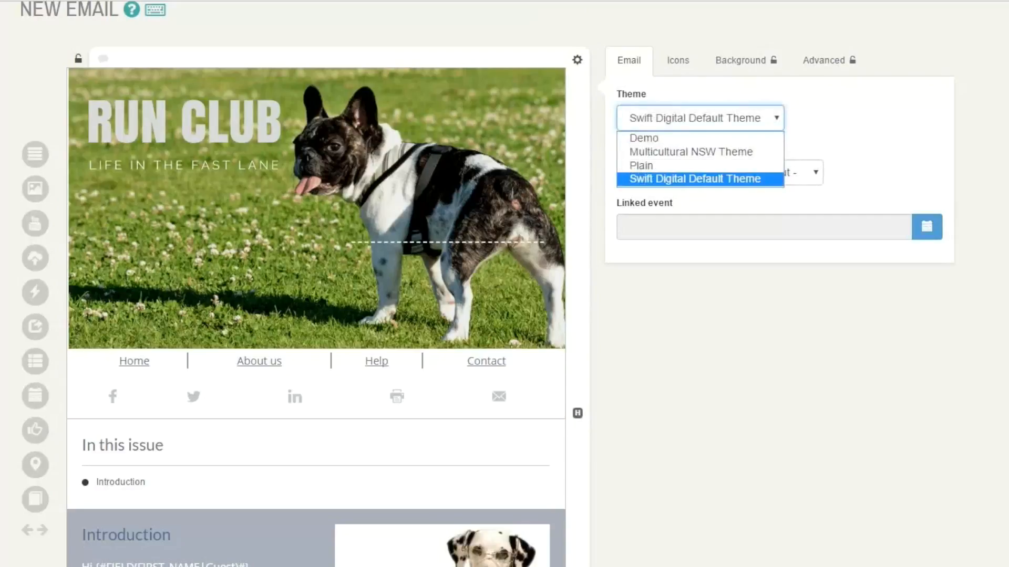
{"action": "left_click", "coordinate": [694, 179]}
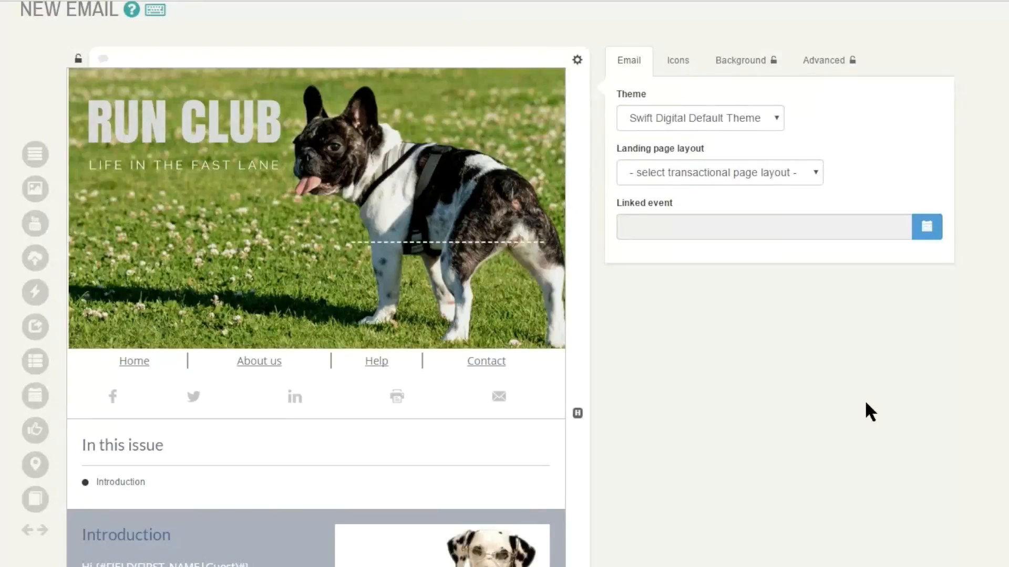
{"action": "left_click", "coordinate": [720, 173]}
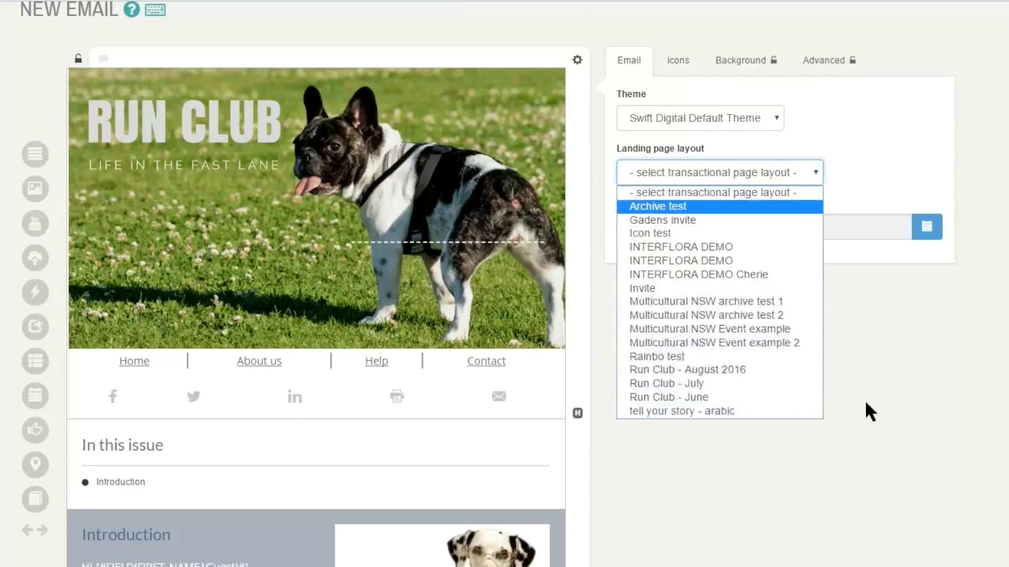
{"action": "left_click", "coordinate": [713, 192]}
{"action": "left_click", "coordinate": [864, 403]}
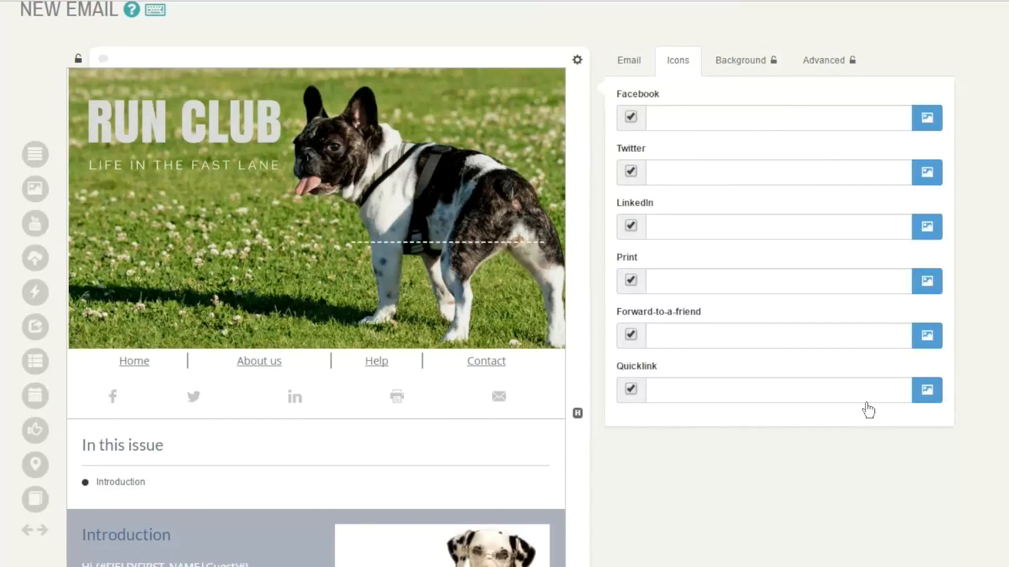
- Turn off the Twitter share icon for the whole email and check the share rows in the layout
{"action": "left_click", "coordinate": [631, 172]}
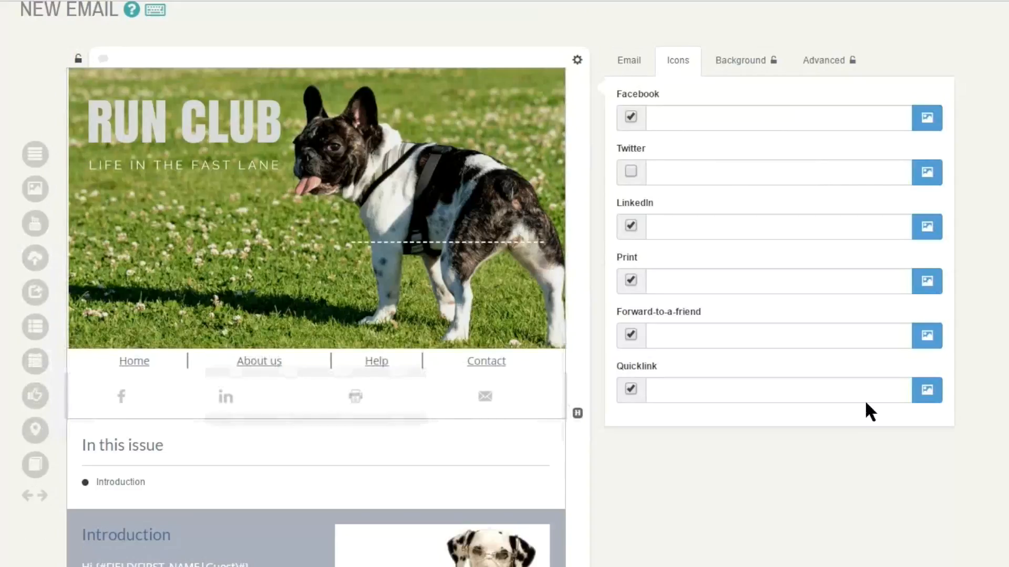
{"action": "scroll", "coordinate": [865, 404], "scroll_direction": "down", "scroll_amount": 5}
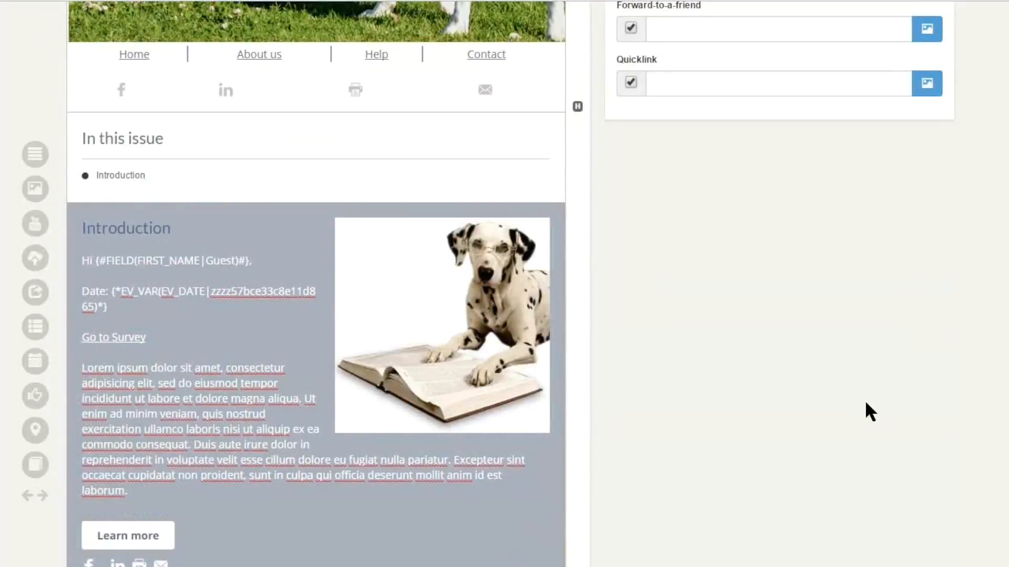
{"action": "scroll", "coordinate": [865, 403], "scroll_direction": "up", "scroll_amount": 6}
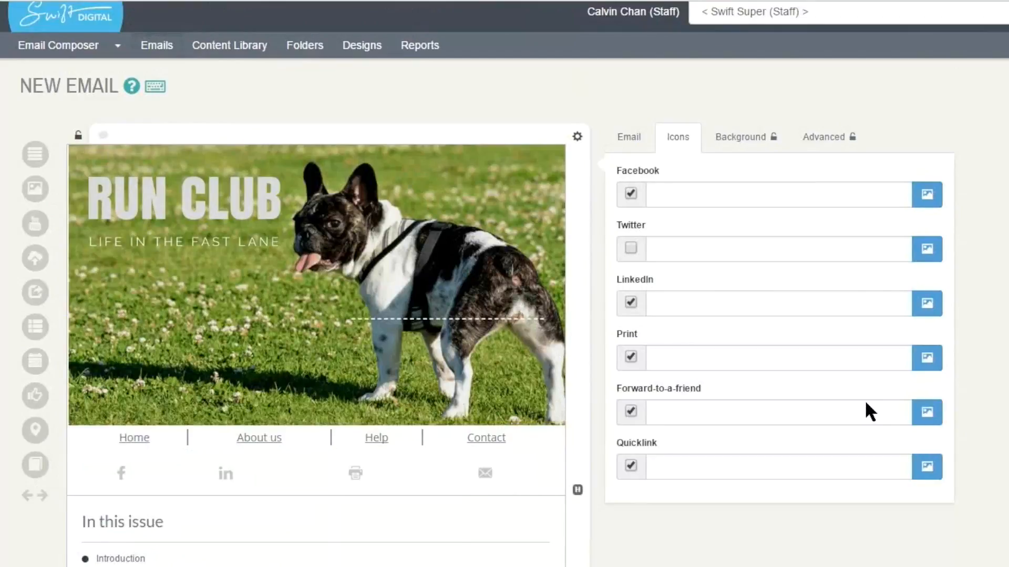
- Insert a Poll block in the empty cell beside the Run club video
{"action": "scroll", "coordinate": [867, 410], "scroll_direction": "down", "scroll_amount": 1}
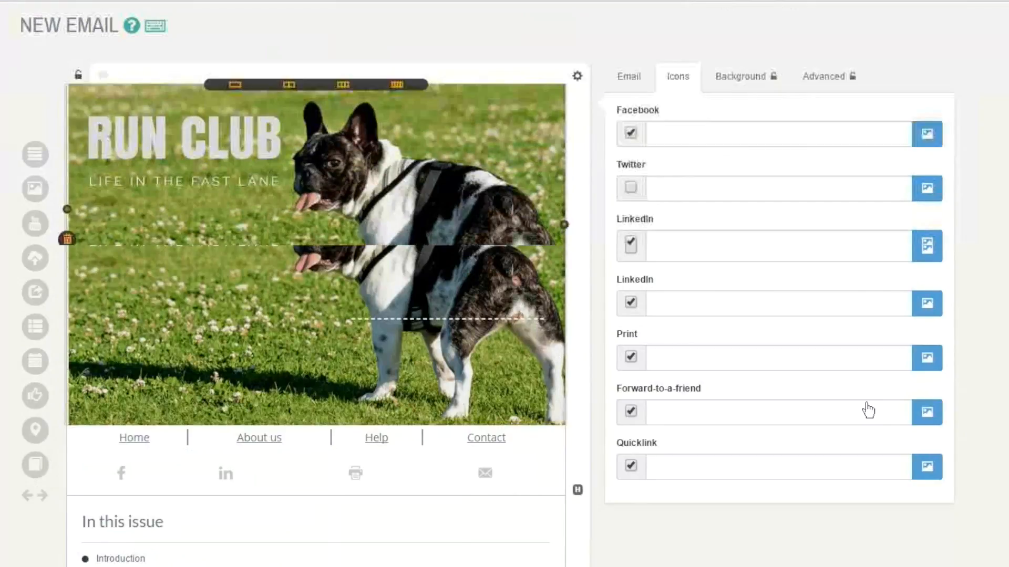
{"action": "scroll", "coordinate": [868, 410], "scroll_direction": "down", "scroll_amount": 3}
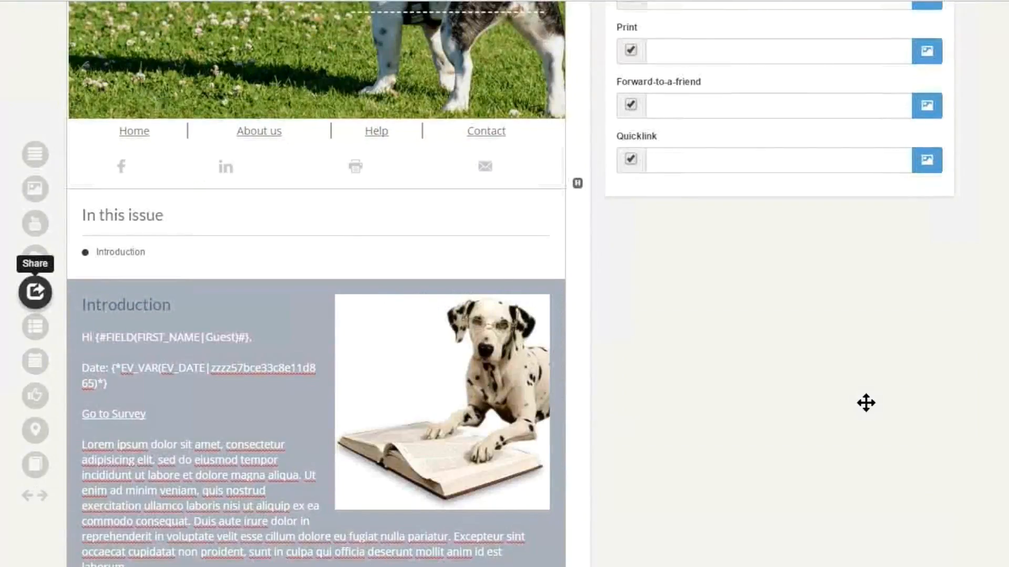
{"action": "scroll", "coordinate": [866, 402], "scroll_direction": "down", "scroll_amount": 3}
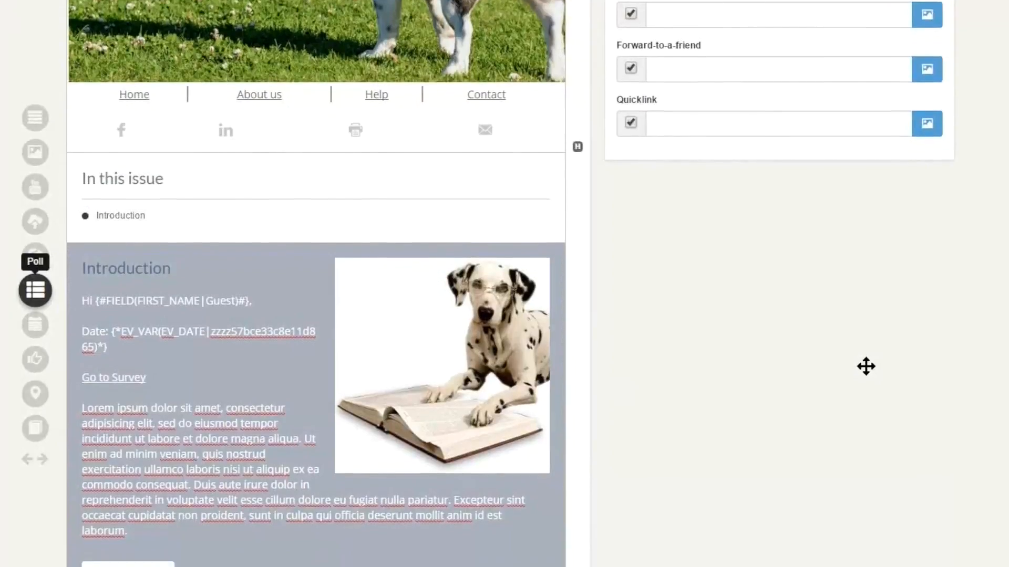
{"action": "scroll", "coordinate": [866, 314], "scroll_direction": "down", "scroll_amount": 2}
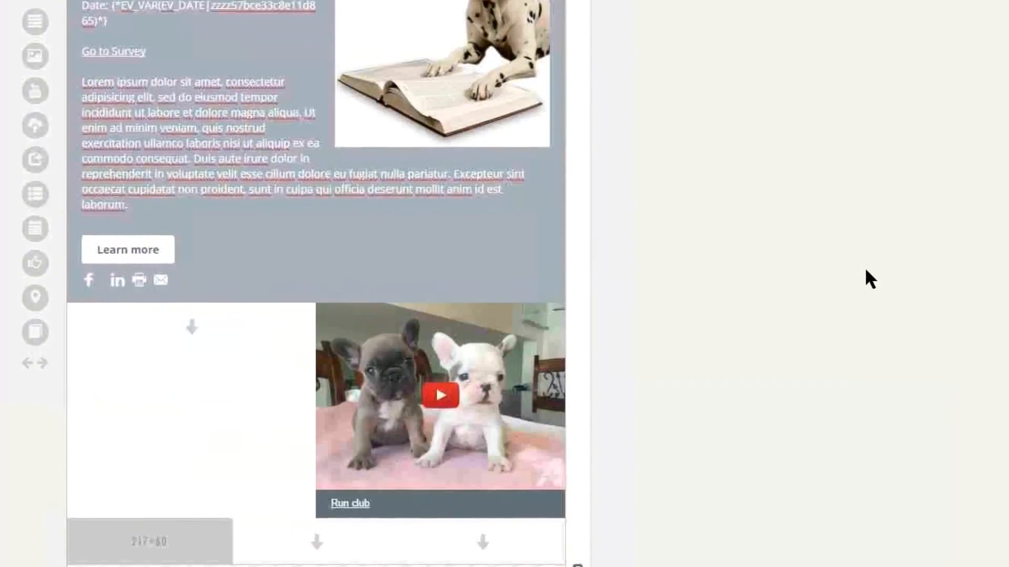
{"action": "left_click_drag", "start_coordinate": [36, 238], "coordinate": [186, 378]}
{"action": "left_click_drag", "start_coordinate": [186, 305], "coordinate": [224, 298]}
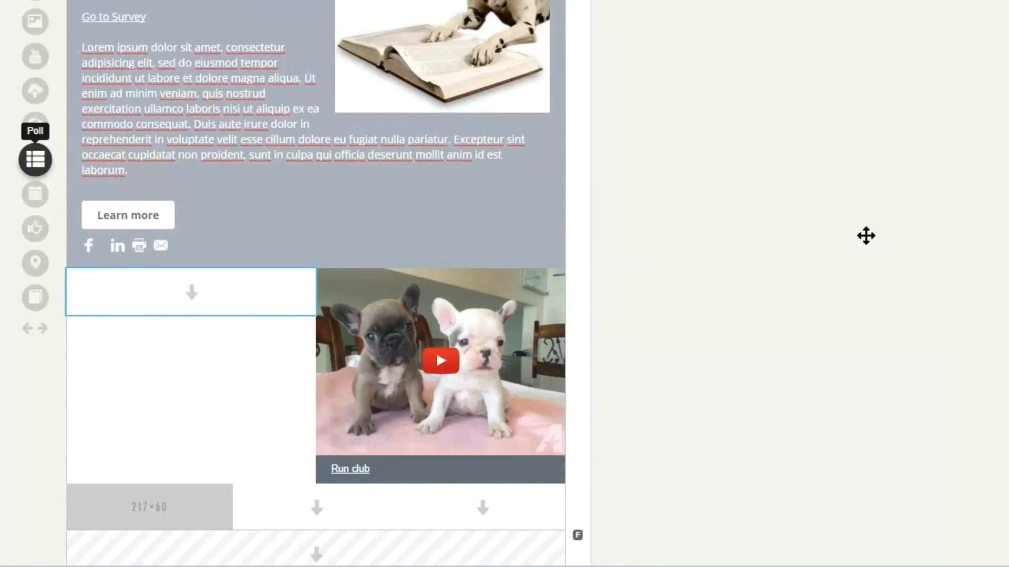
{"action": "scroll", "coordinate": [866, 236], "scroll_direction": "down", "scroll_amount": 1}
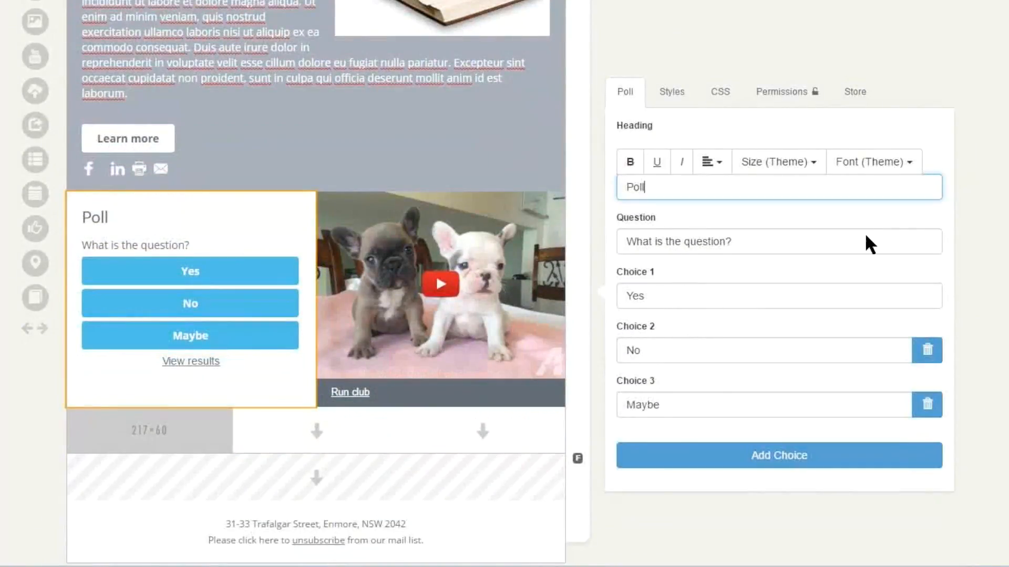
- Set the poll's question to "How many pets do you own"
{"action": "triple_click", "coordinate": [866, 240]}
{"action": "type", "text": "How many p"}
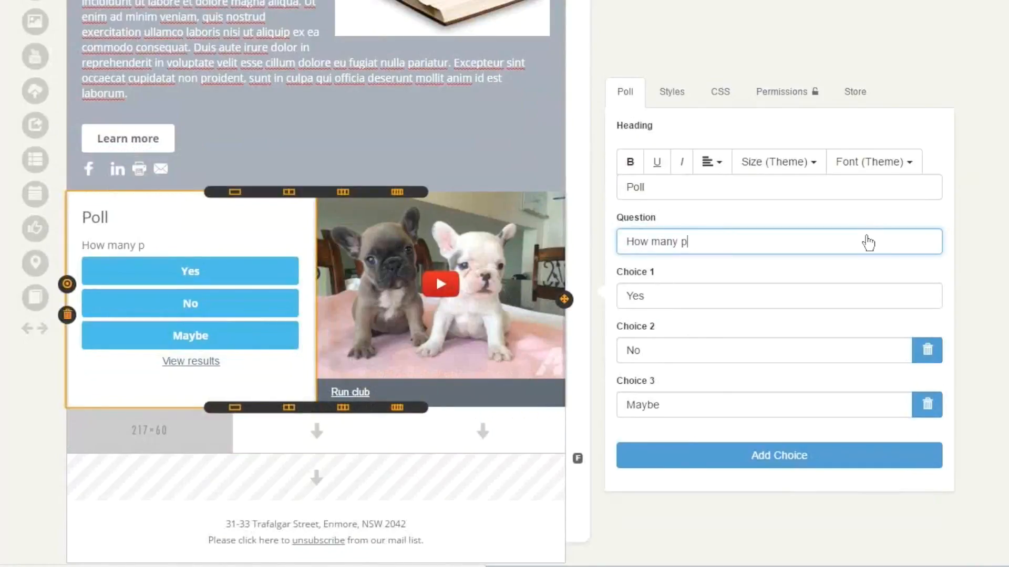
{"action": "type", "text": "ets do y"}
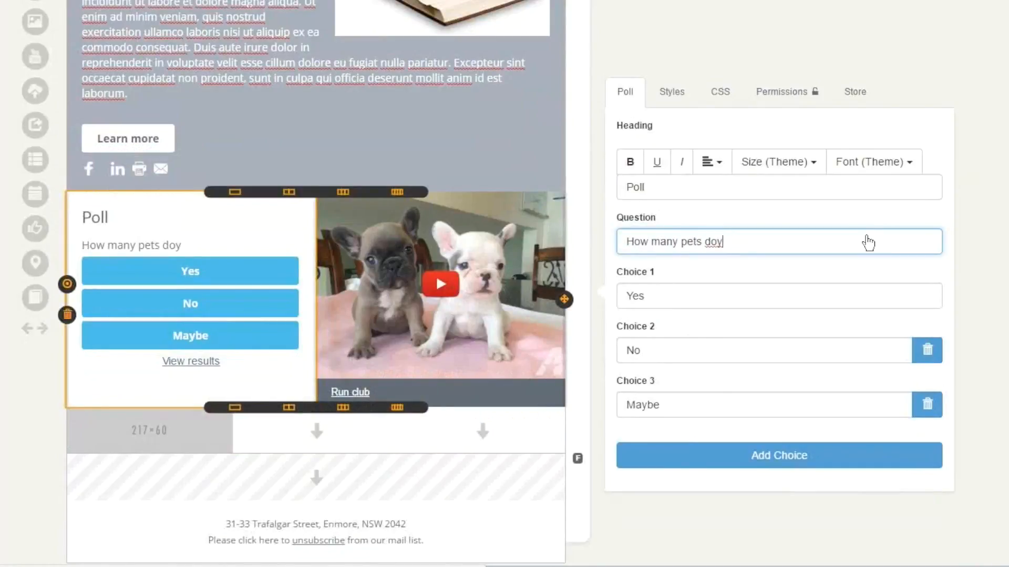
{"action": "type", "text": "ou own"}
- Set the poll's three answer choices to None, One and Two
{"action": "key", "text": "Tab"}
{"action": "type", "text": "None"}
{"action": "key", "text": "Tab"}
{"action": "type", "text": "One"}
{"action": "key", "text": "Tab"}
{"action": "type", "text": "Two"}
{"action": "scroll", "coordinate": [865, 235], "scroll_direction": "down", "scroll_amount": 1}
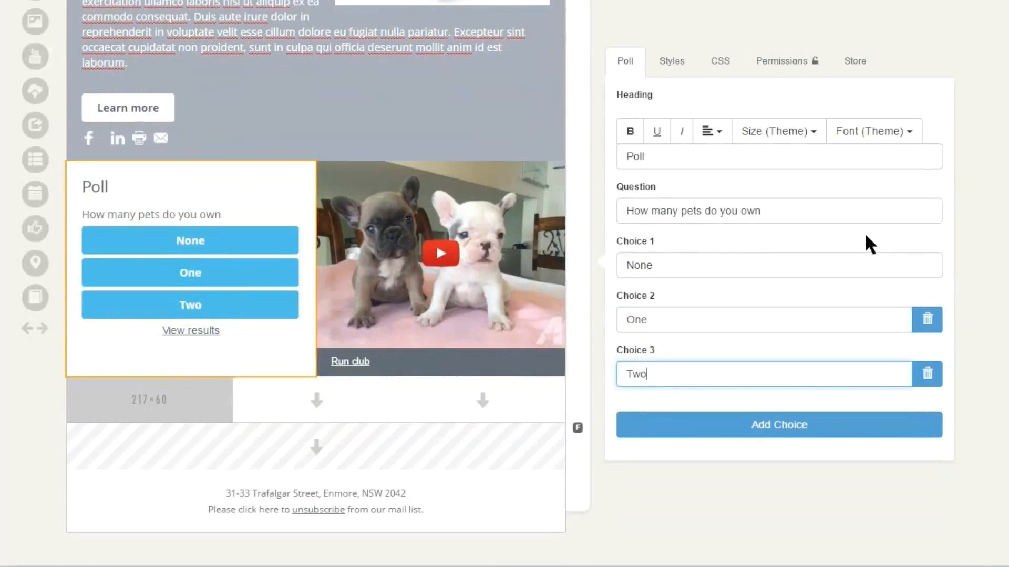
- Add an empty fourth choice to the poll and remove it again
{"action": "key", "text": "Tab"}
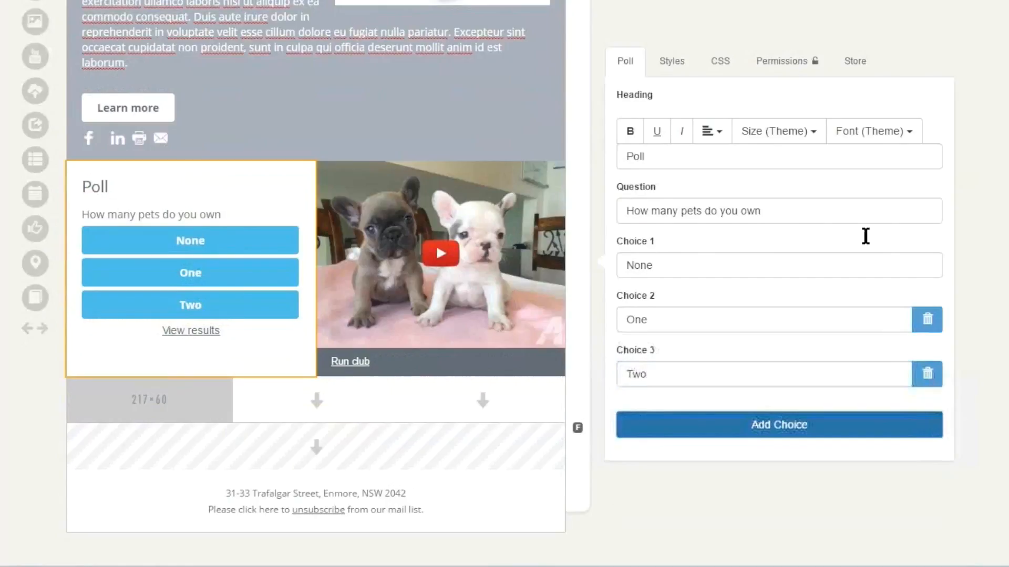
{"action": "key", "text": "Return"}
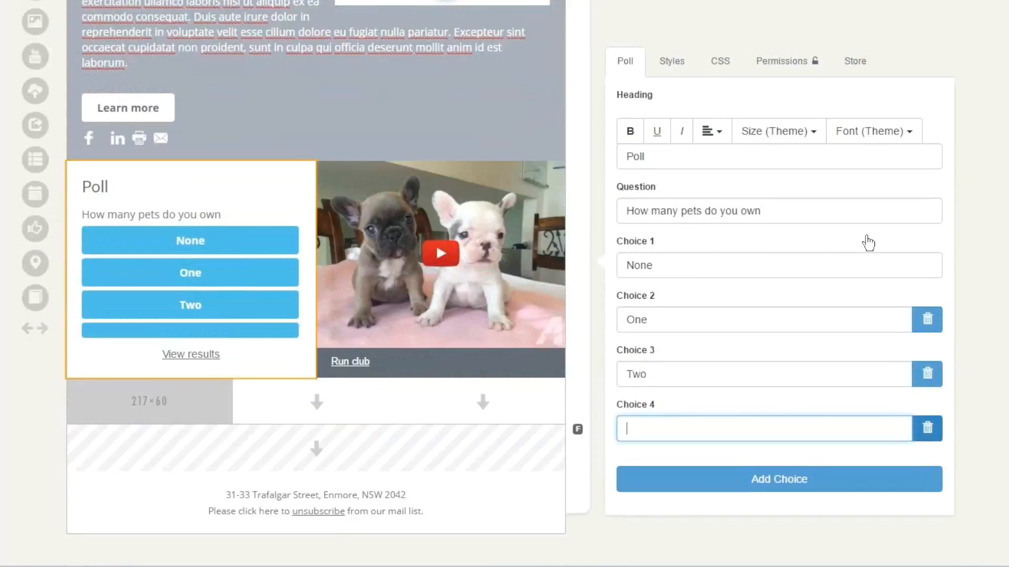
{"action": "key", "text": "Return"}
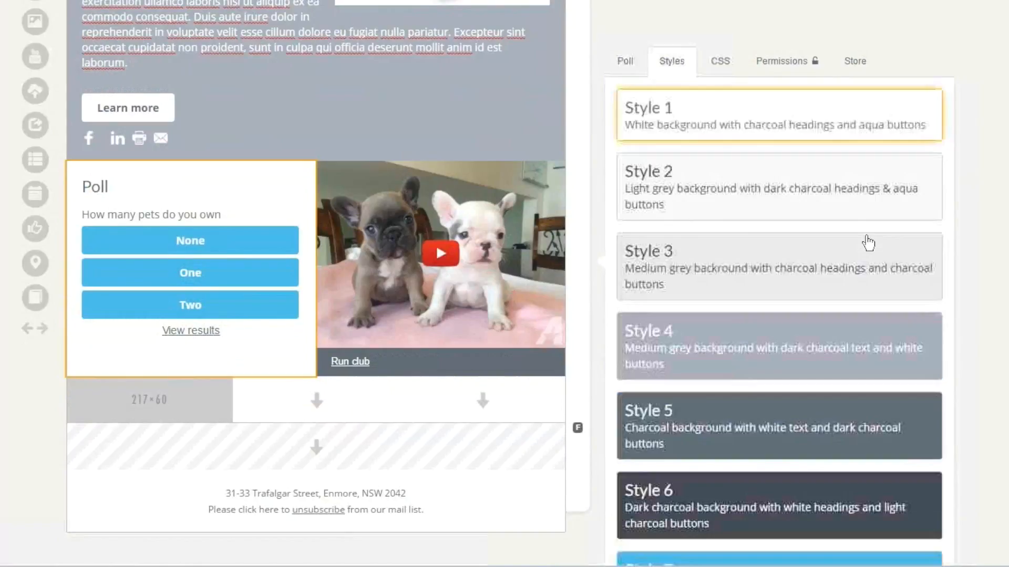
- Try several styles on the poll, including Style 4 and Style 7, and apply the dark charcoal Style 6
{"action": "scroll", "coordinate": [868, 243], "scroll_direction": "down", "scroll_amount": 1}
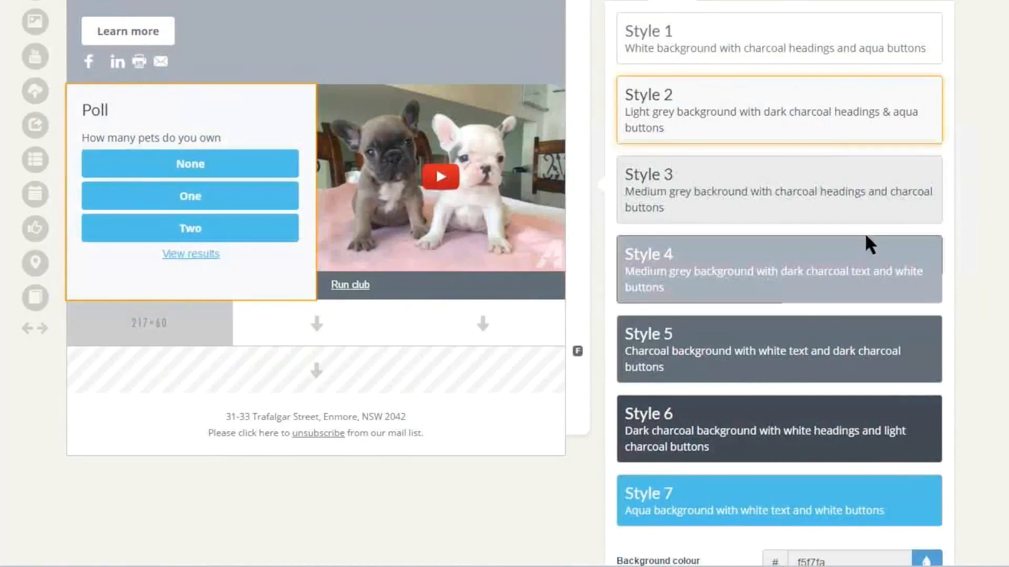
{"action": "left_click", "coordinate": [867, 243]}
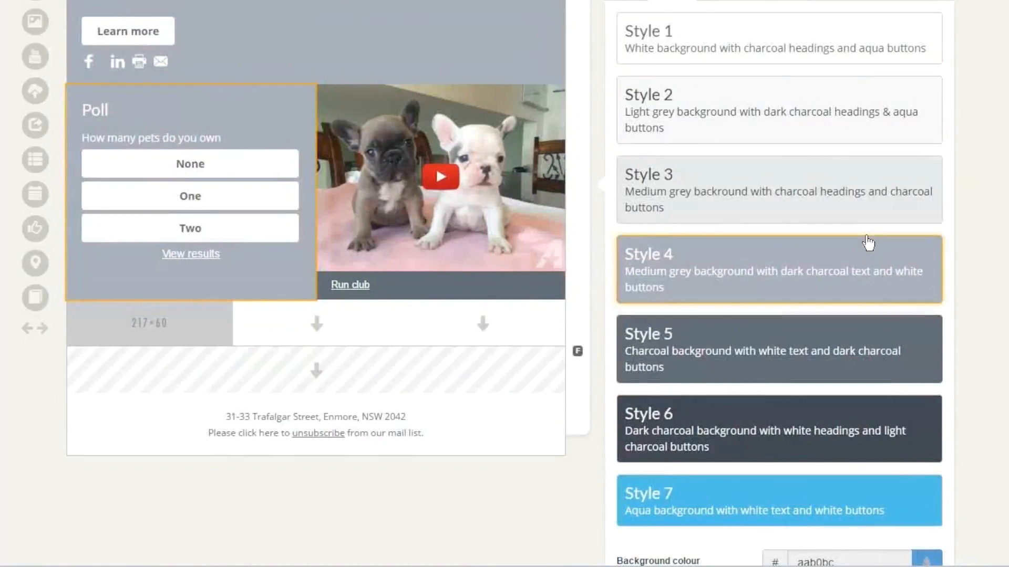
{"action": "key", "text": "Down"}
{"action": "key", "text": "Down"}
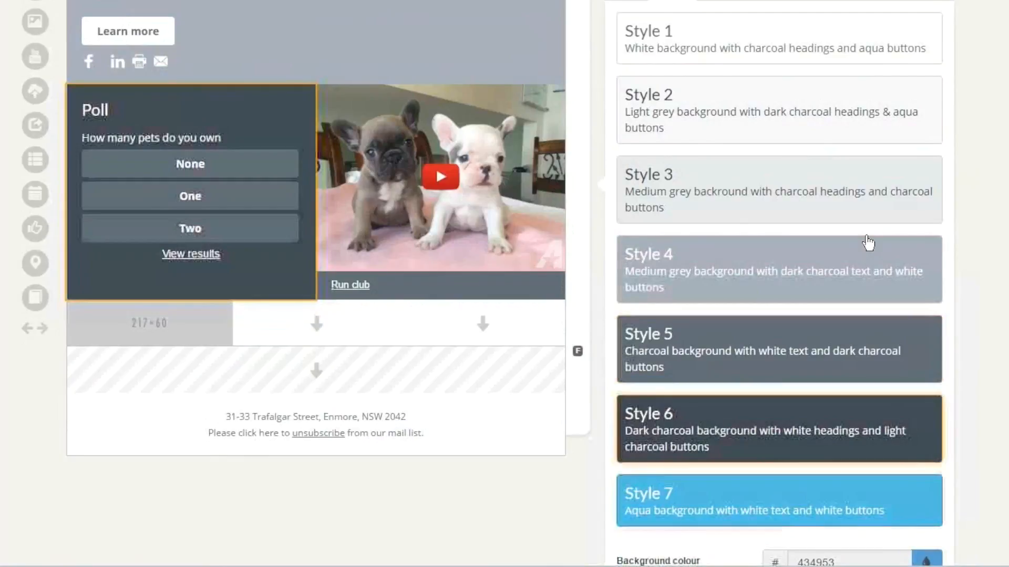
{"action": "key", "text": "Down"}
{"action": "scroll", "coordinate": [868, 243], "scroll_direction": "down", "scroll_amount": 4}
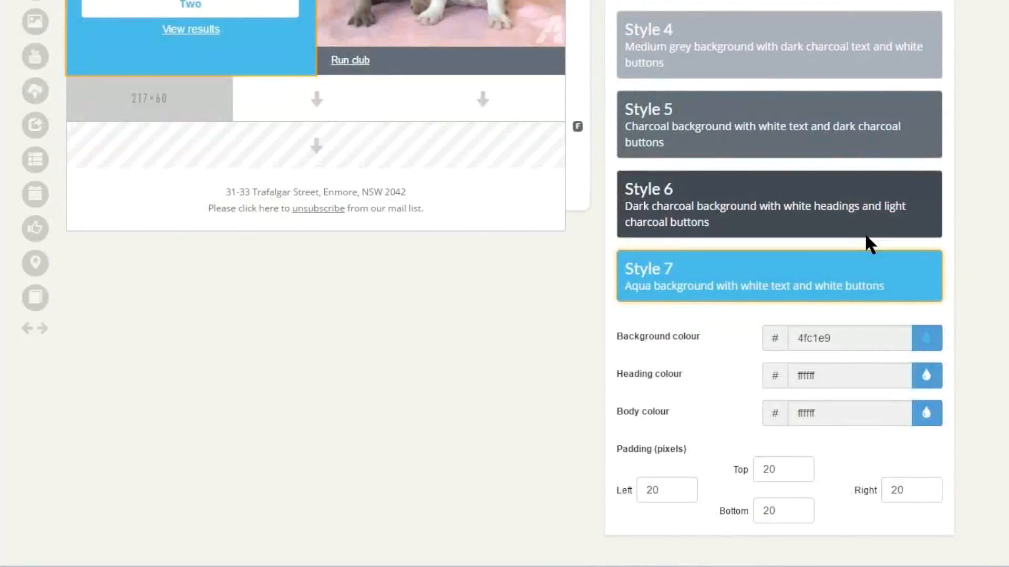
{"action": "key", "text": "Up"}
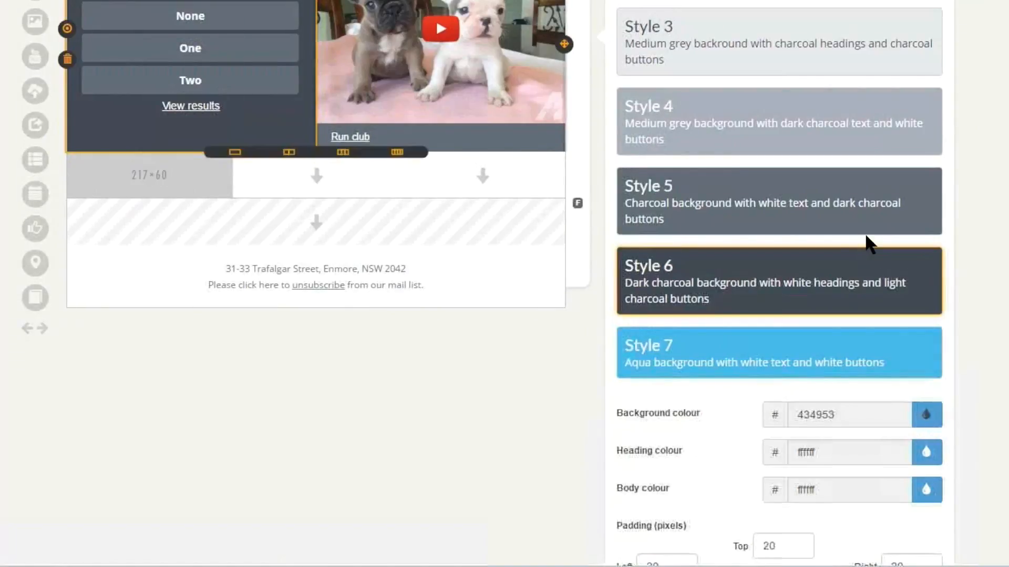
- Add a one-column row below the poll and place an Event Calendar in it with the introductory text "Run club events"
{"action": "left_click", "coordinate": [153, 152]}
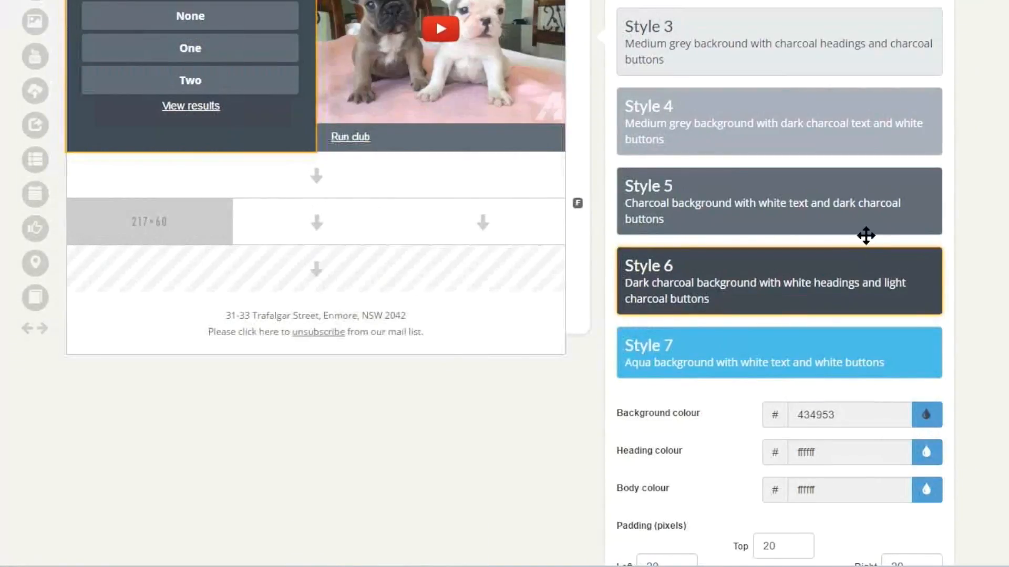
{"action": "mouse_move", "coordinate": [35, 195]}
{"action": "left_mouse_down"}
{"action": "mouse_move", "coordinate": [84, 181]}
{"action": "mouse_move", "coordinate": [315, 175]}
{"action": "left_mouse_up"}
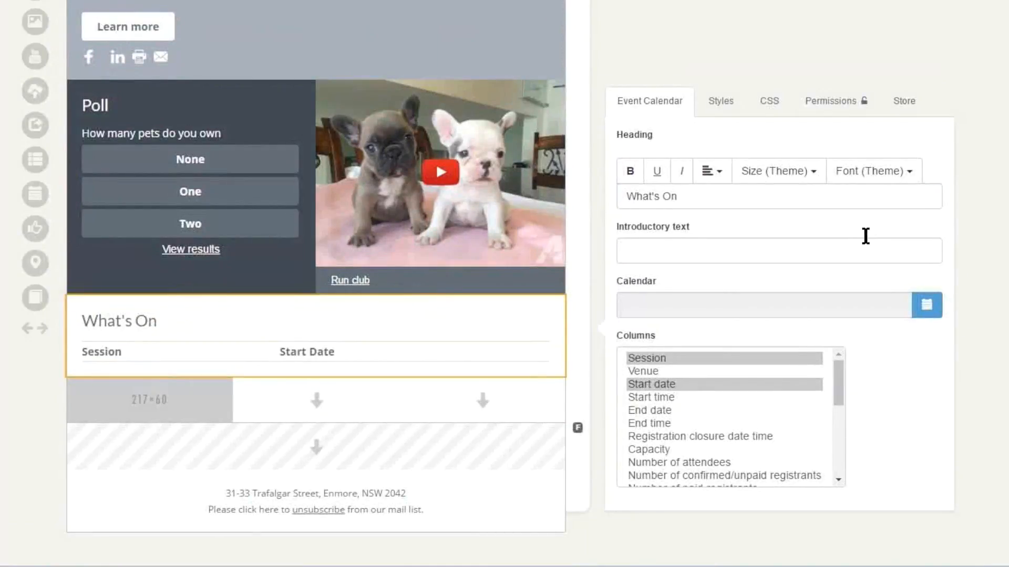
{"action": "key", "text": "Tab"}
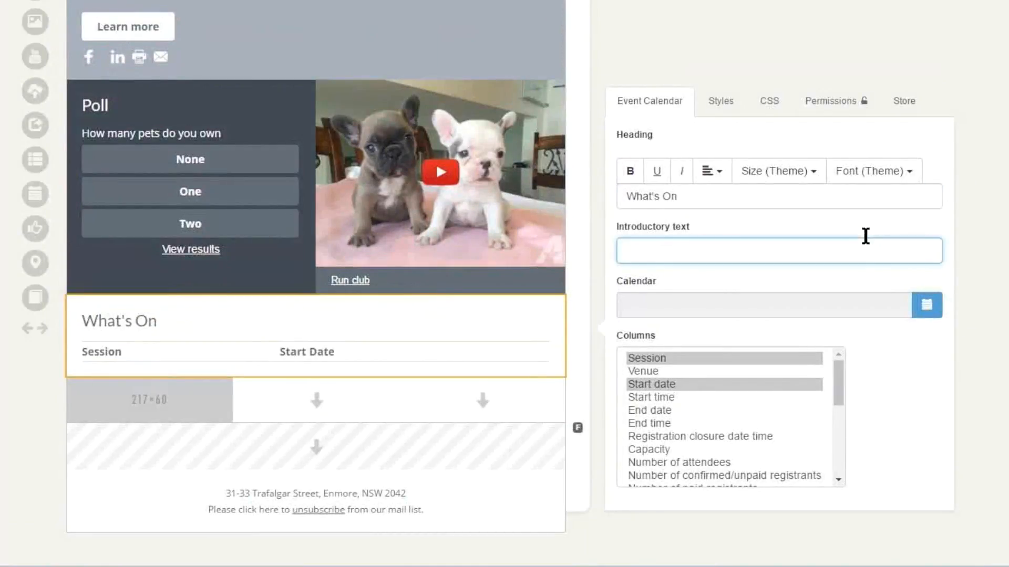
{"action": "type", "text": "Run clu"}
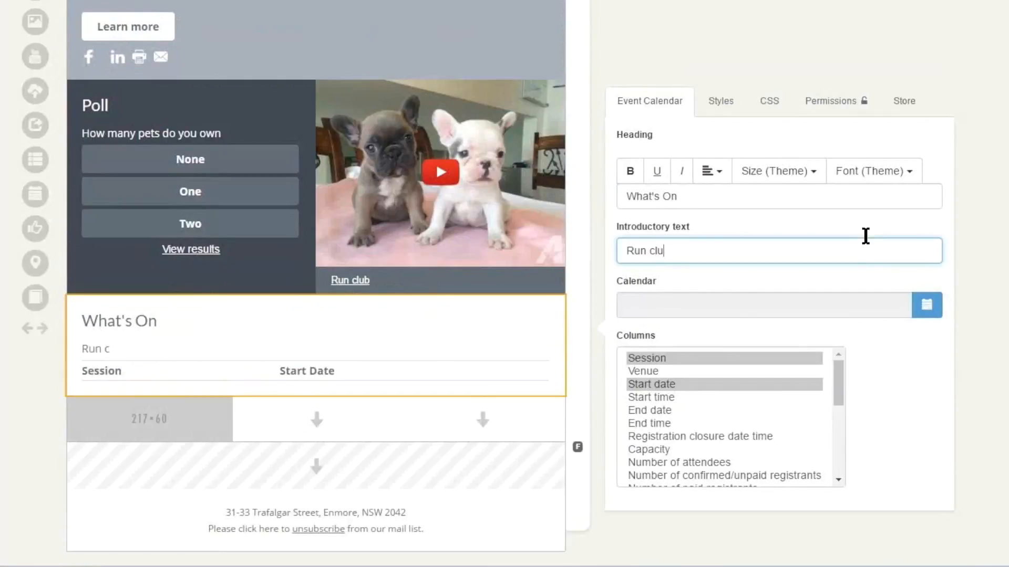
{"action": "type", "text": "b events"}
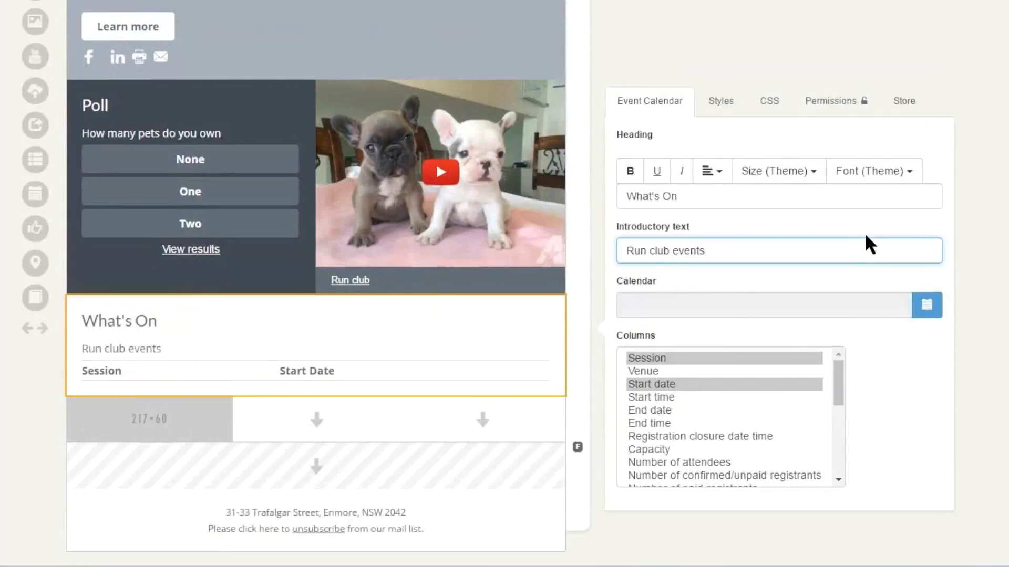
- Choose the Run Club calendar as the source for the What's On event calendar
{"action": "scroll", "coordinate": [866, 237], "scroll_direction": "down", "scroll_amount": 1}
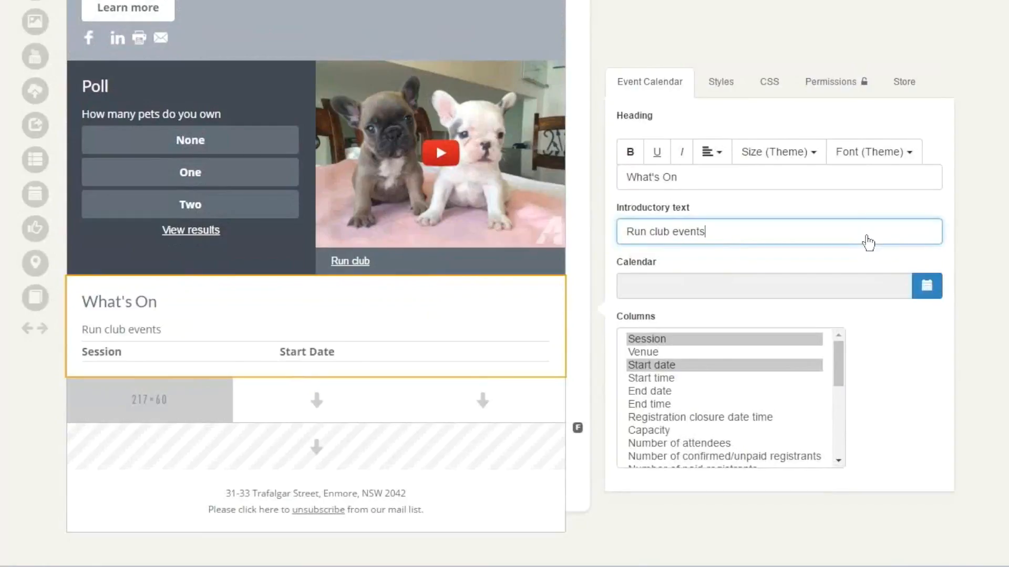
{"action": "left_click", "coordinate": [926, 286]}
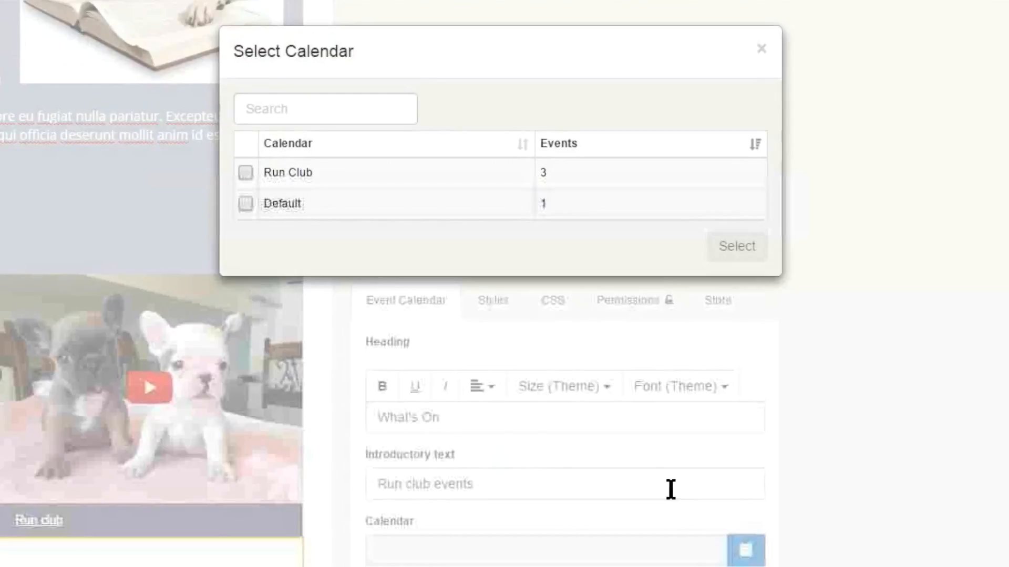
{"action": "left_click", "coordinate": [245, 173]}
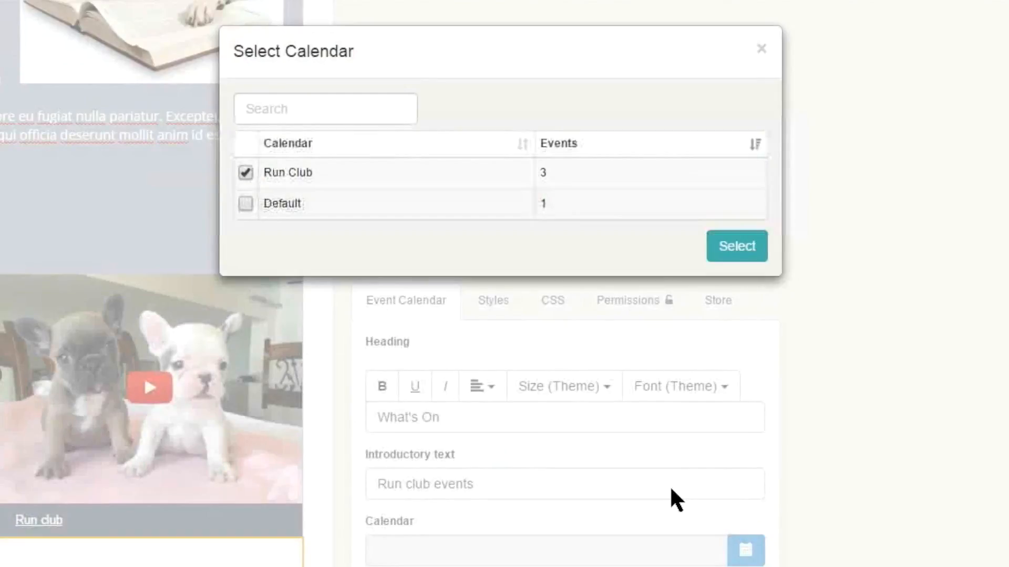
{"action": "left_click", "coordinate": [737, 245]}
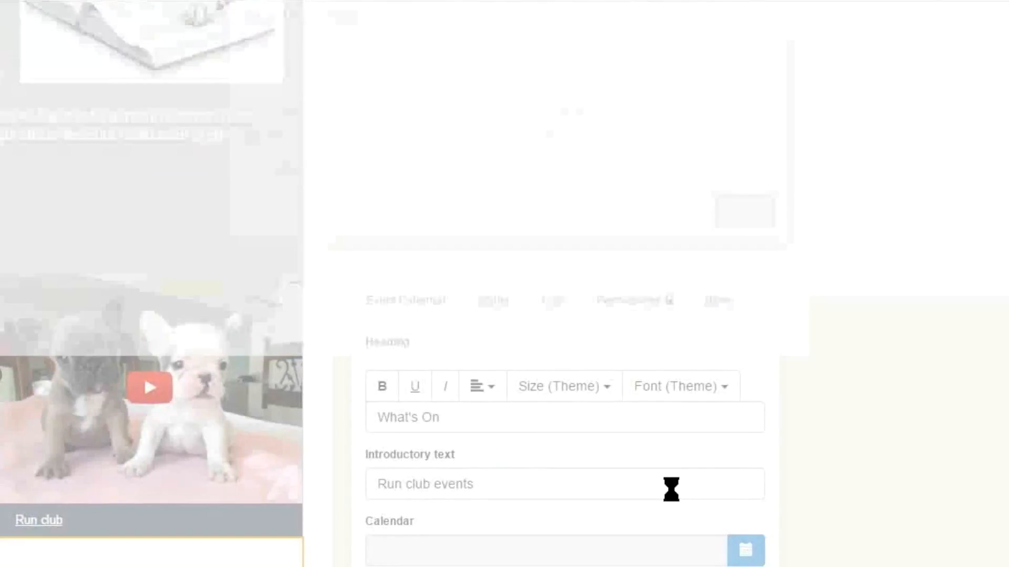
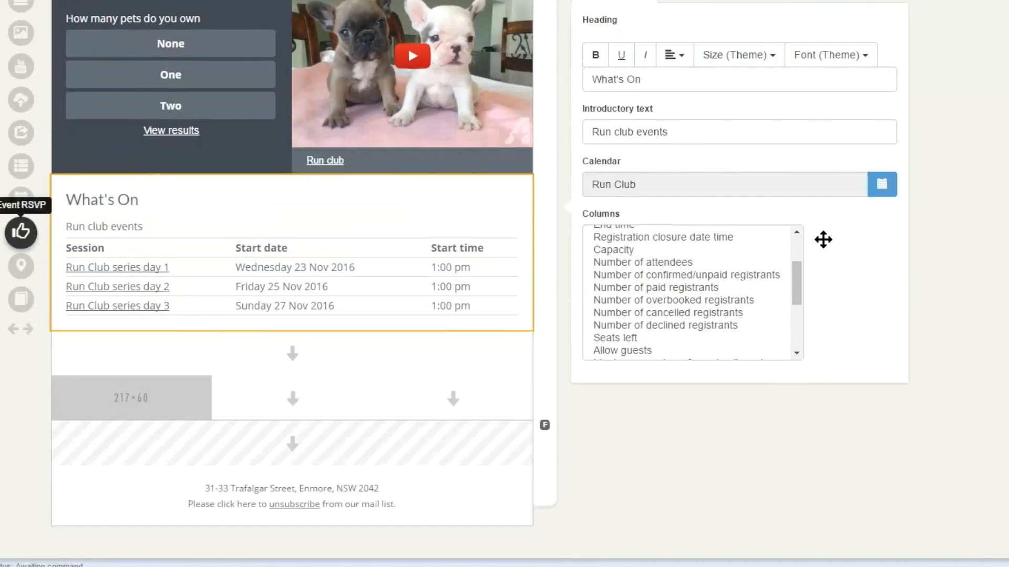
- Place an Event RSVP in the empty one-column row below the What's On calendar and select its introductory text
{"action": "left_click_drag", "start_coordinate": [823, 239], "coordinate": [825, 247]}
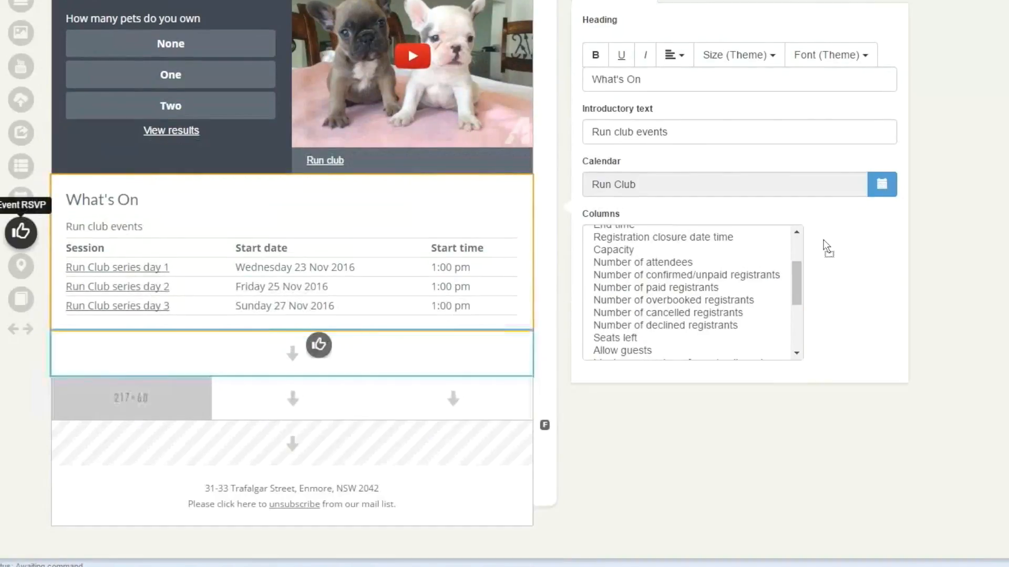
{"action": "left_click_drag", "start_coordinate": [21, 233], "coordinate": [318, 345]}
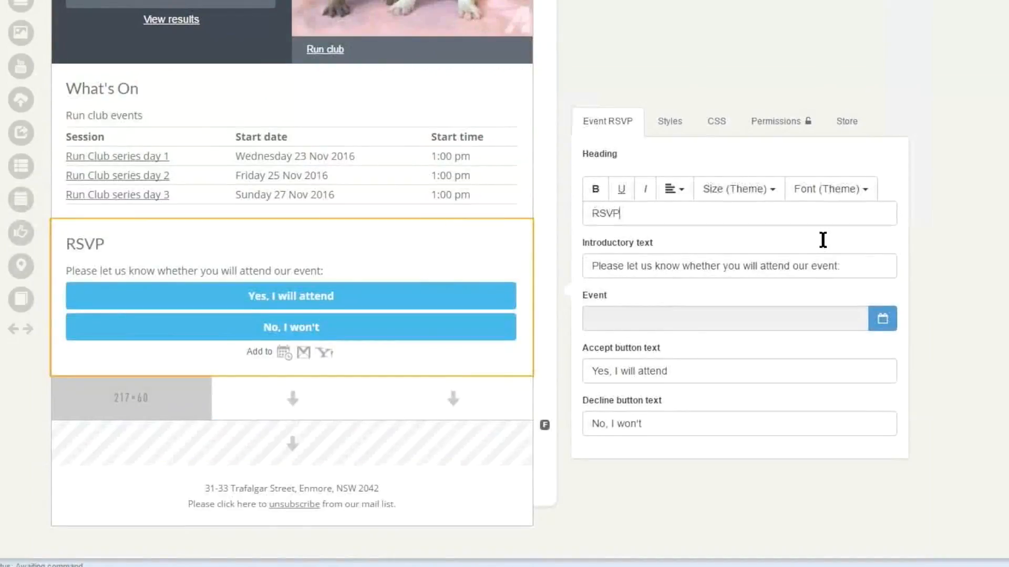
{"action": "left_click", "coordinate": [822, 240]}
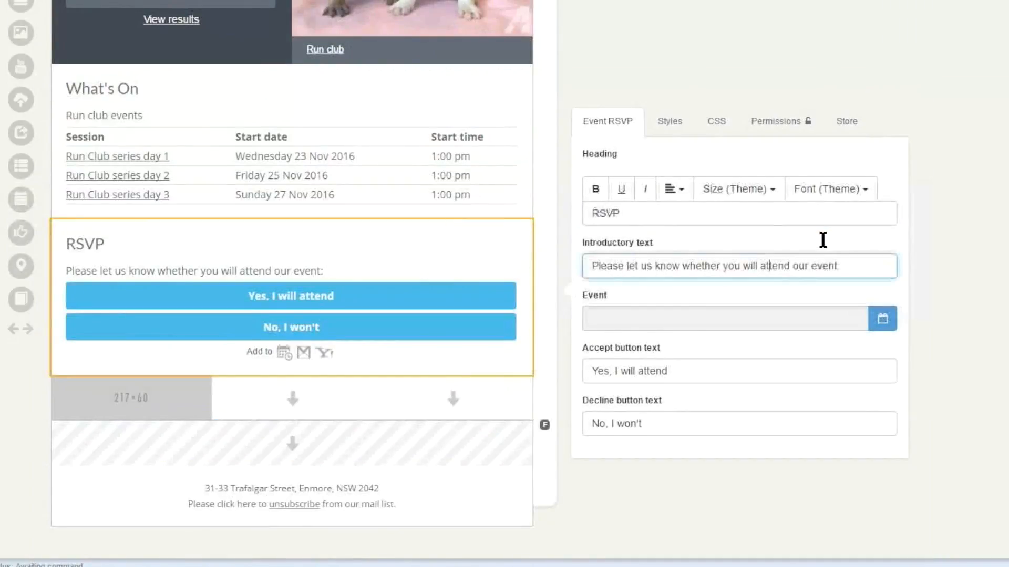
{"action": "key", "text": "ctrl+a"}
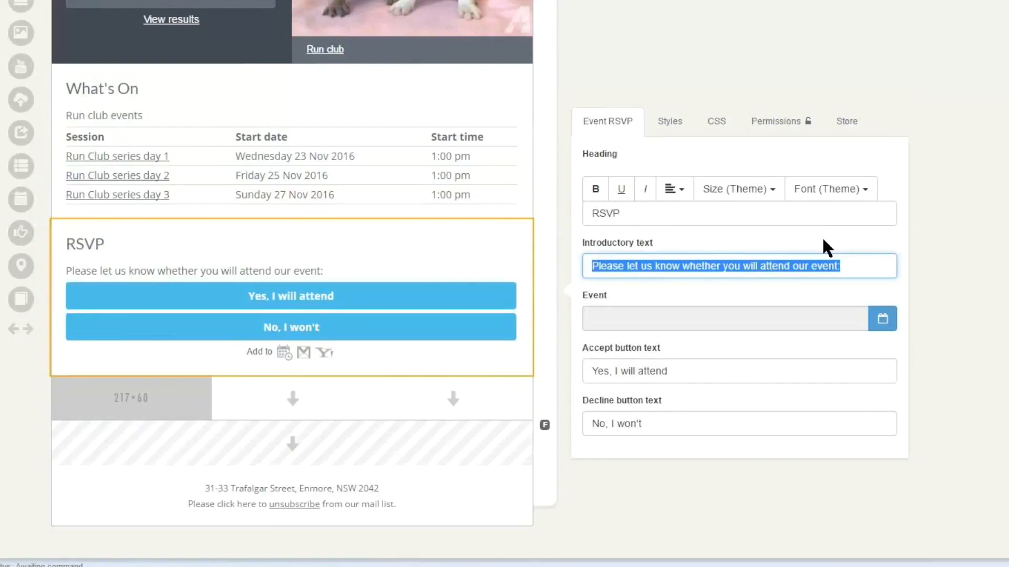
{"action": "left_click", "coordinate": [822, 240]}
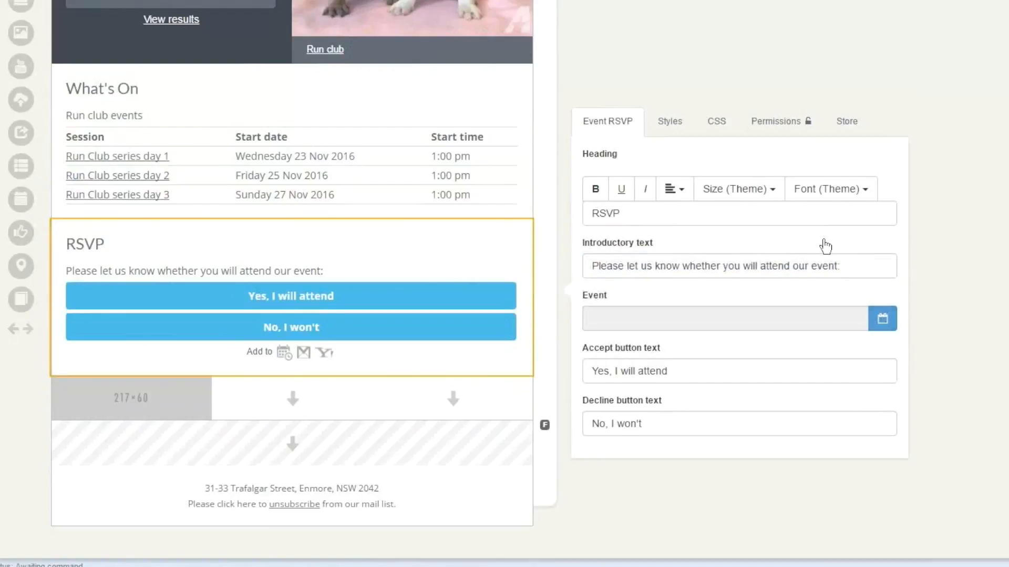
- Link the RSVP to the Run Club series day 1 event and set its accept button text to "Register now"
{"action": "left_click", "coordinate": [825, 246]}
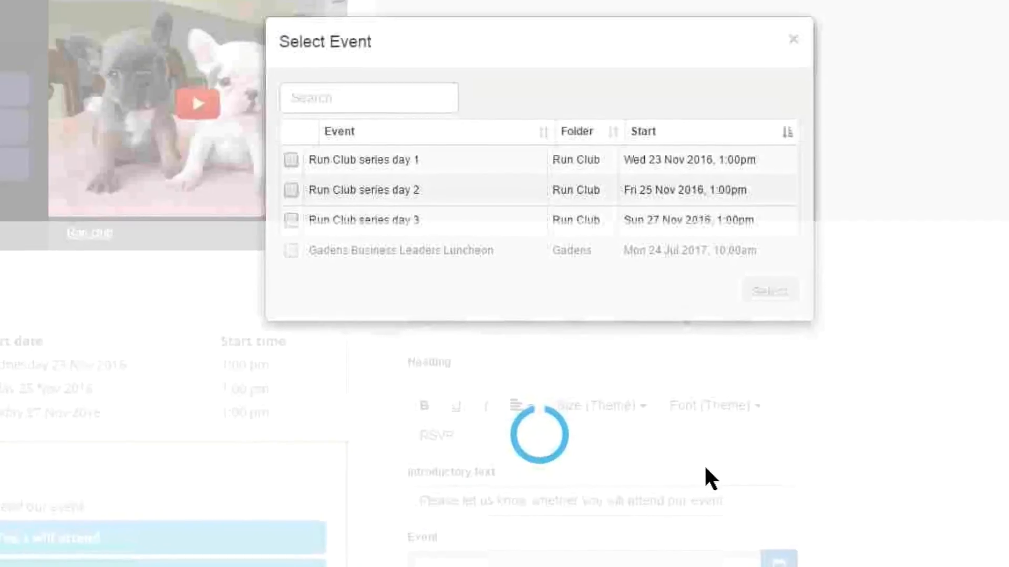
{"action": "key", "text": "Return"}
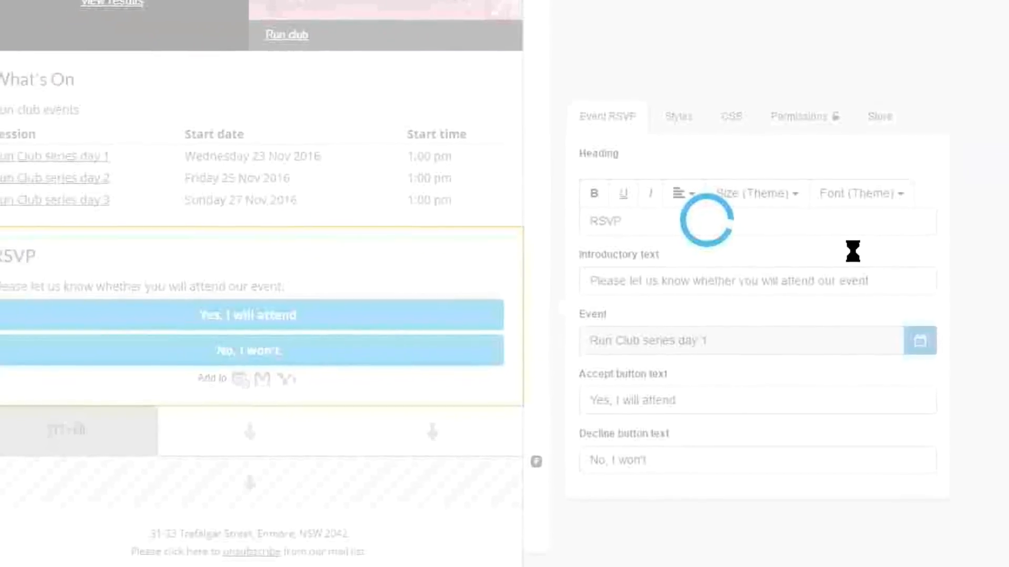
{"action": "left_click_drag", "start_coordinate": [625, 342], "coordinate": [588, 342]}
{"action": "left_click_drag", "start_coordinate": [675, 365], "coordinate": [593, 365]}
{"action": "type", "text": "Register now"}
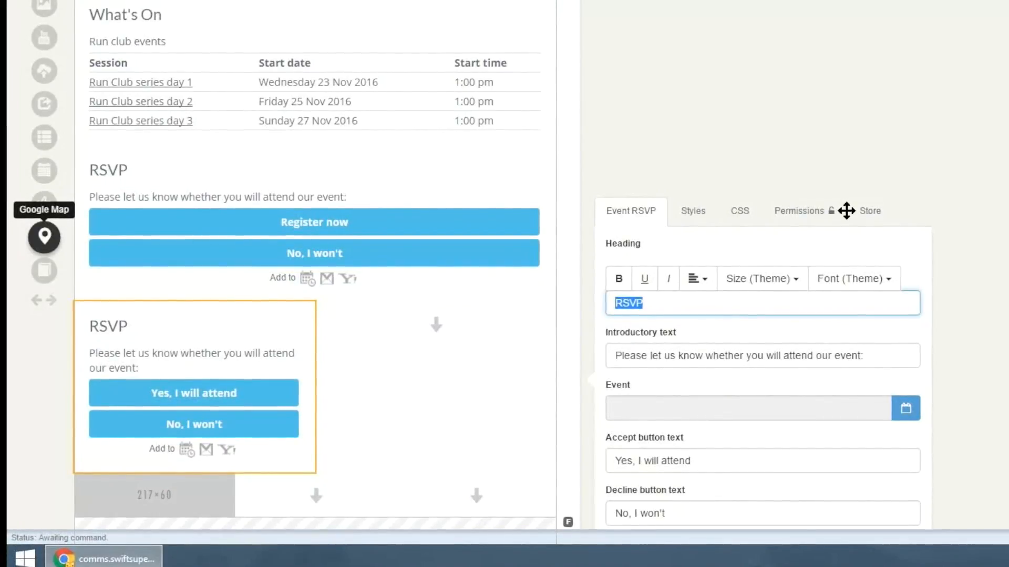
- Place a Google Map beside the second RSVP in the two-column row
{"action": "left_click_drag", "start_coordinate": [44, 237], "coordinate": [374, 328]}
{"action": "left_click_drag", "start_coordinate": [846, 213], "coordinate": [846, 210]}
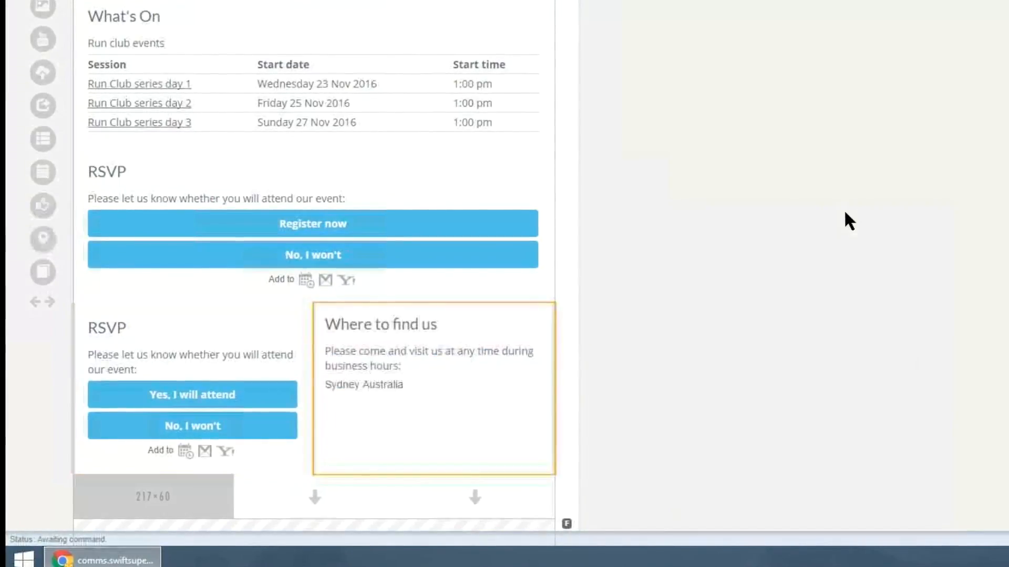
{"action": "scroll", "coordinate": [844, 210], "scroll_direction": "down", "scroll_amount": 1}
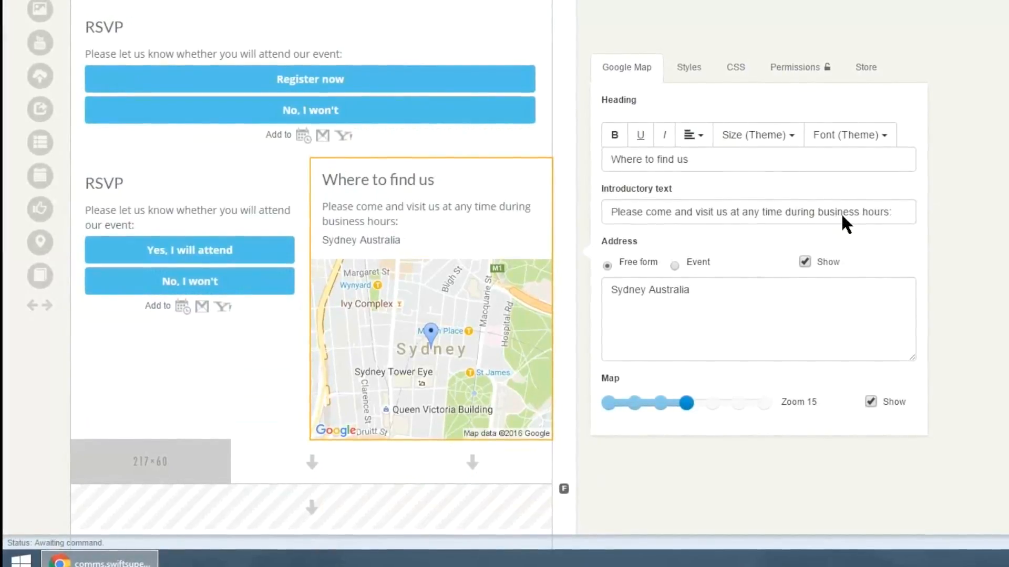
- Replace the map's free-form address with the organisation's street address
{"action": "key", "text": "shift+Tab"}
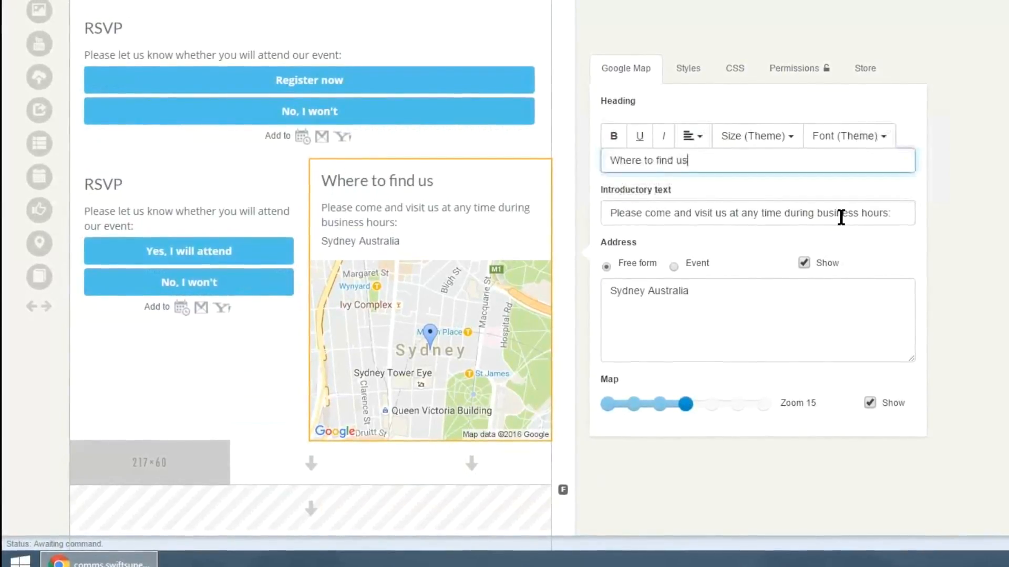
{"action": "key", "text": "ctrl+a"}
{"action": "key", "text": "Tab"}
{"action": "key", "text": "Tab"}
{"action": "key", "text": "Tab"}
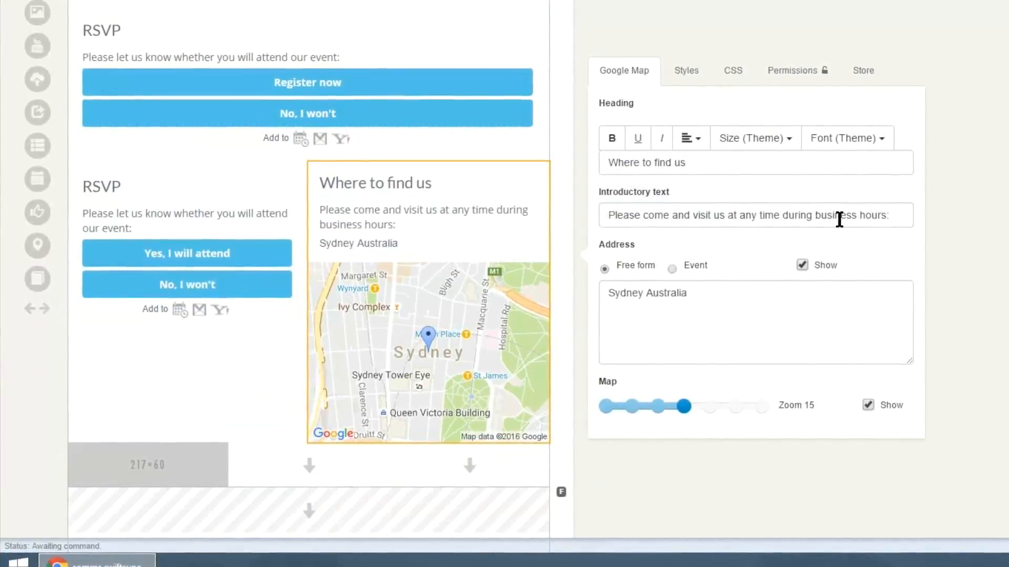
{"action": "key", "text": "Right"}
{"action": "key", "text": "Left"}
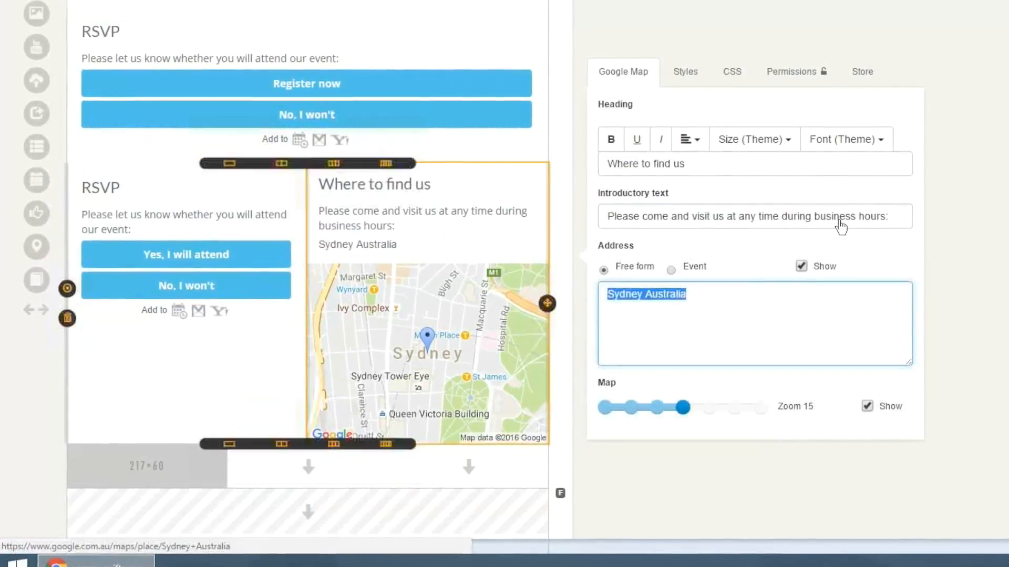
{"action": "type", "text": "33 trafalgar srr"}
{"action": "key", "text": "ctrl+shift+Left"}
{"action": "type", "text": "street, enmore"}
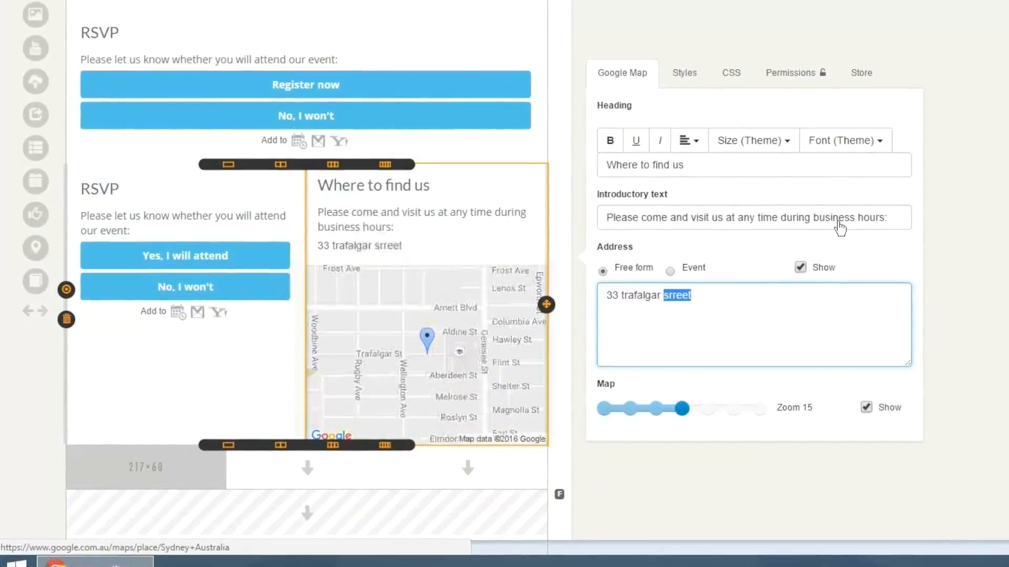
- Set the map's zoom level to 18
{"action": "scroll", "coordinate": [839, 230], "scroll_direction": "down", "scroll_amount": 3}
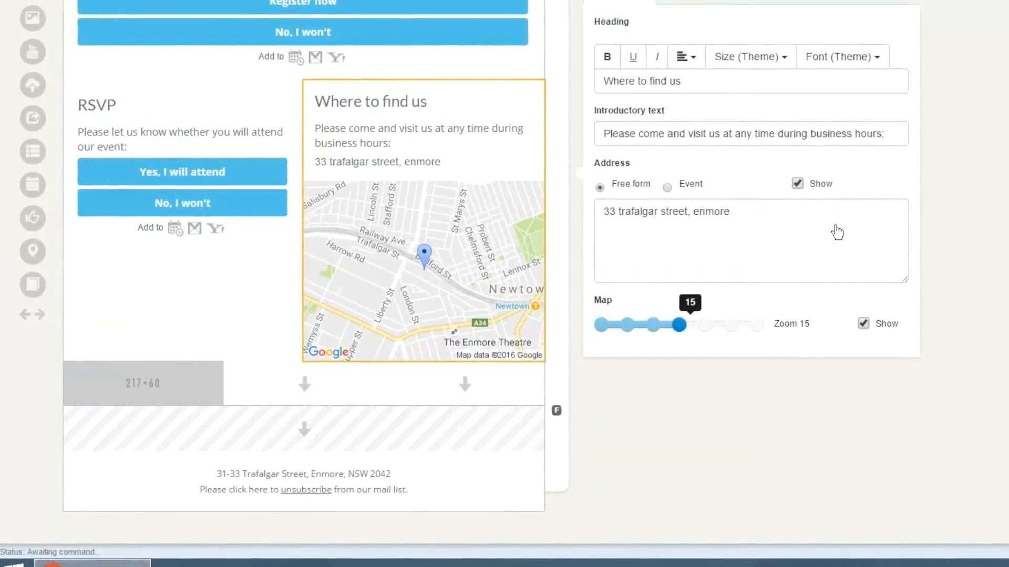
{"action": "left_click", "coordinate": [600, 324]}
{"action": "left_click_drag", "start_coordinate": [600, 325], "coordinate": [756, 325]}
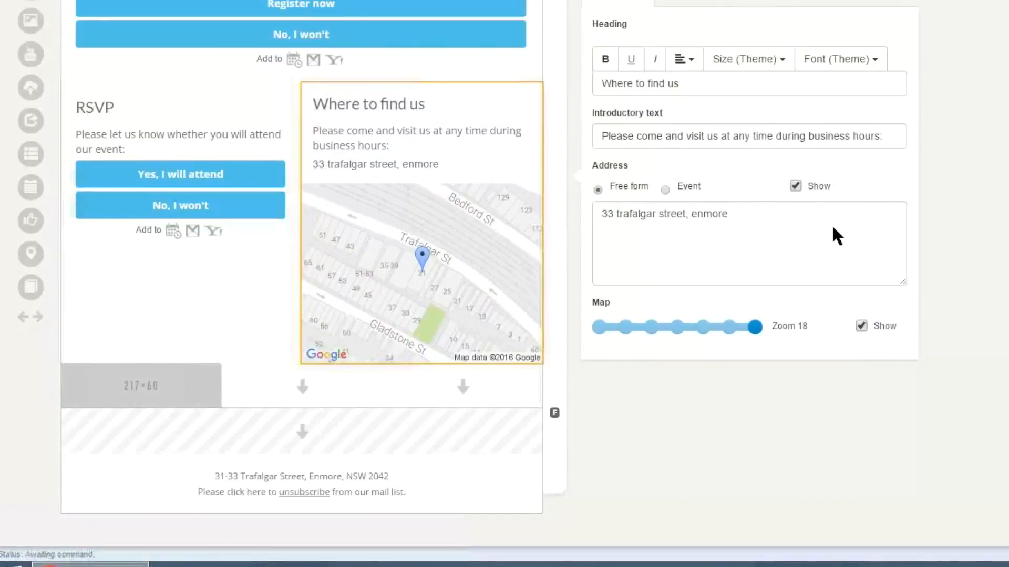
- Add a one-column row below the second RSVP and map, and place an Archive list in it with its default introductory text
{"action": "left_click", "coordinate": [145, 364]}
{"action": "left_click_drag", "start_coordinate": [30, 287], "coordinate": [220, 375]}
{"action": "scroll", "coordinate": [832, 230], "scroll_direction": "down", "scroll_amount": 2}
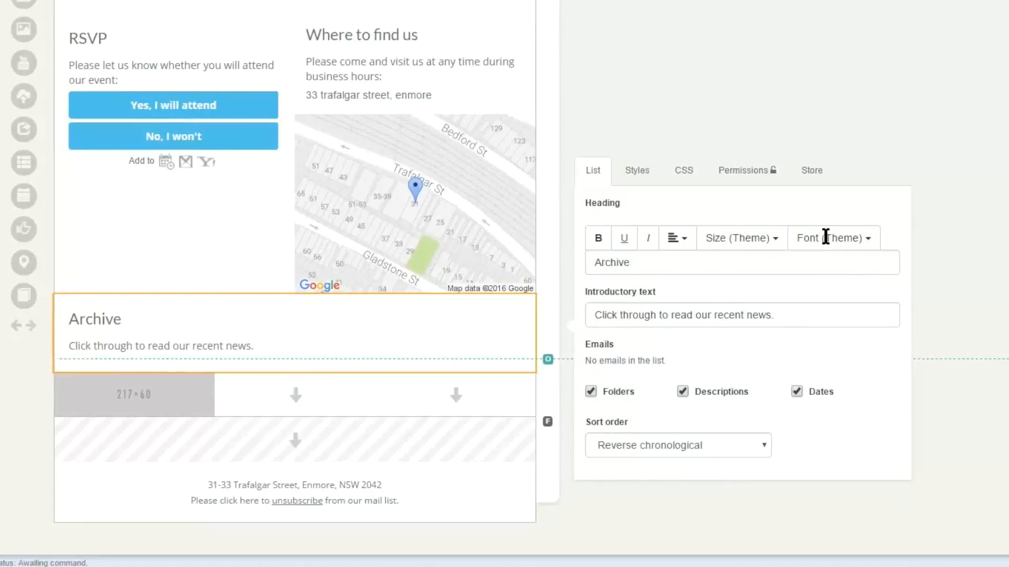
{"action": "left_click", "coordinate": [825, 237]}
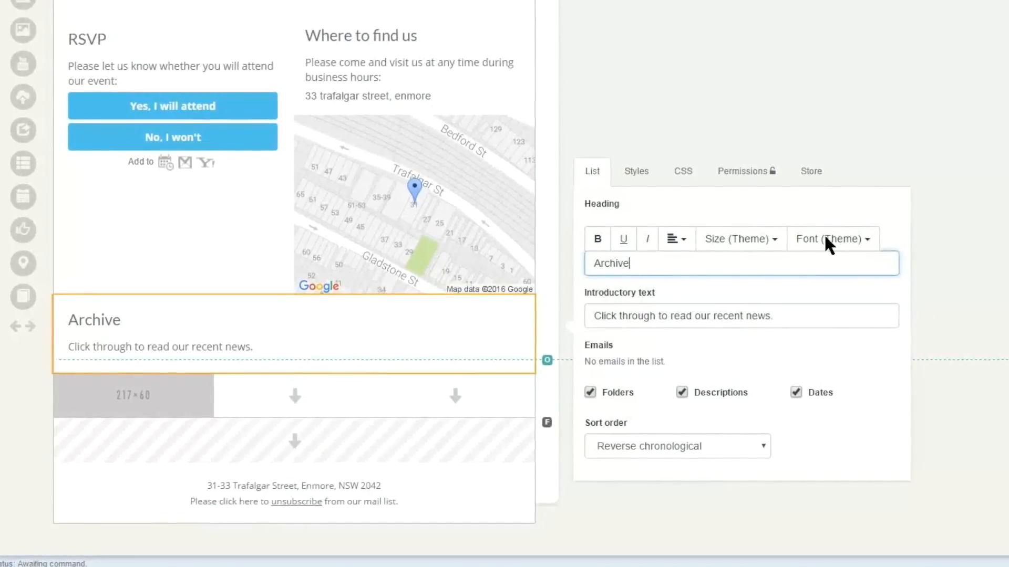
{"action": "key", "text": "Tab"}
{"action": "key", "text": "ctrl+a"}
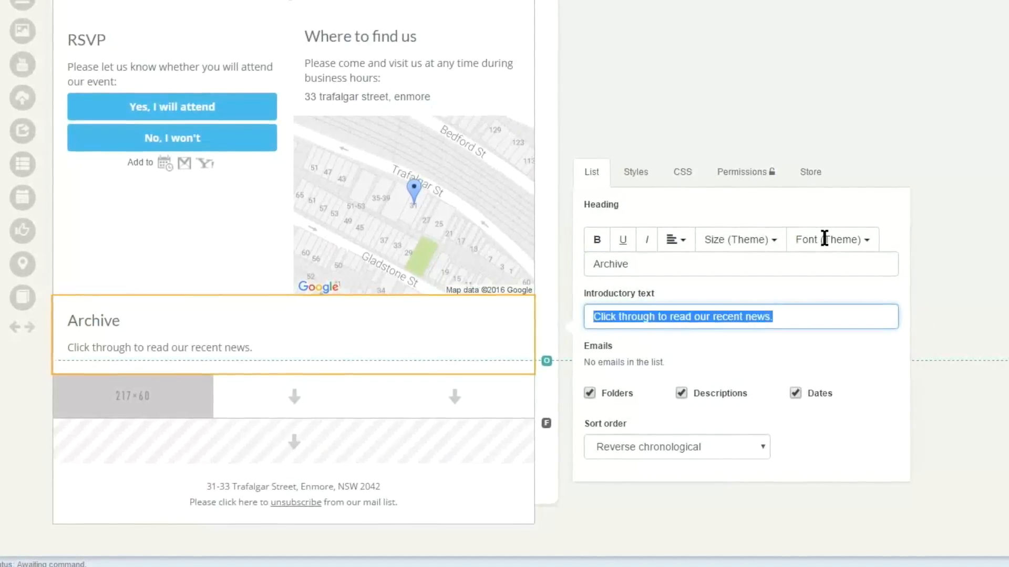
{"action": "key", "text": "End"}
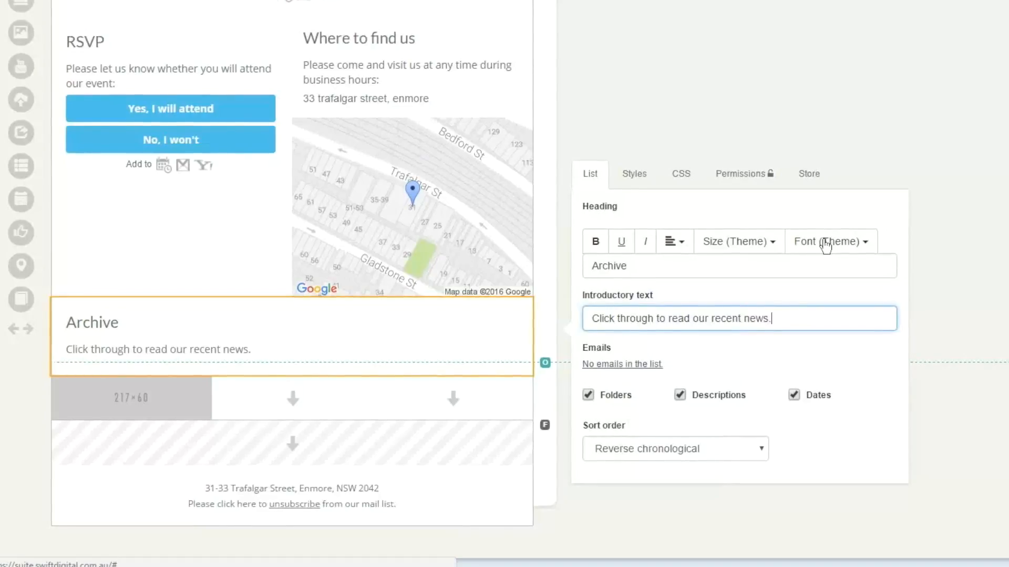
- Include the Default email folder in the Archive list and turn off its folders, descriptions and dates
{"action": "left_click", "coordinate": [622, 365]}
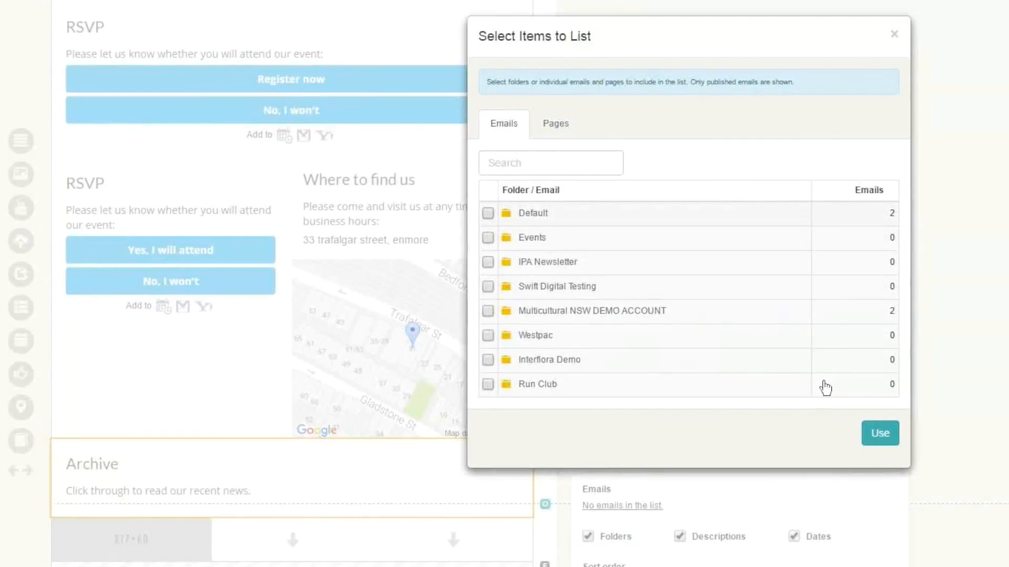
{"action": "left_click", "coordinate": [488, 213]}
{"action": "left_click", "coordinate": [880, 433]}
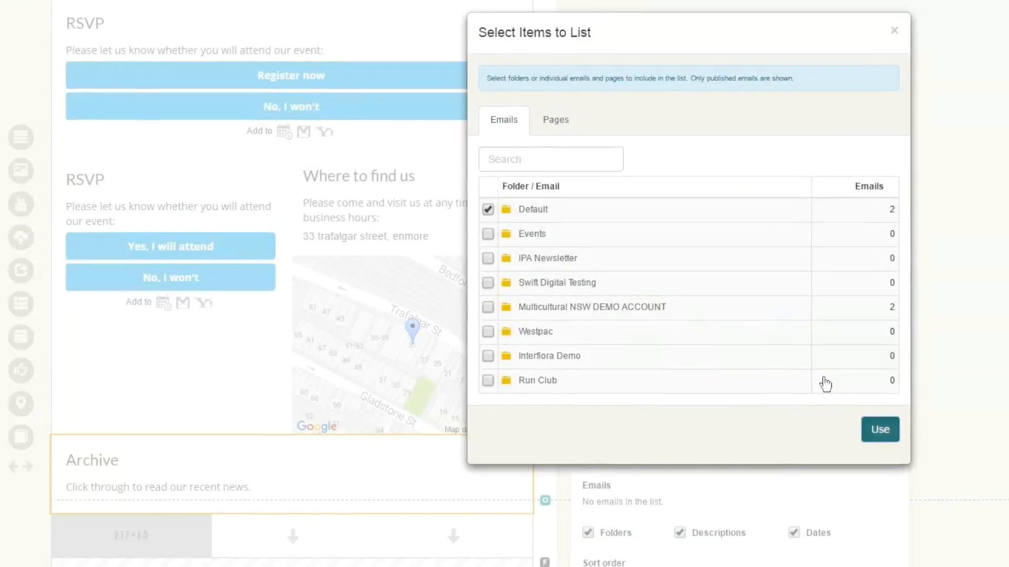
{"action": "scroll", "coordinate": [822, 268], "scroll_direction": "down", "scroll_amount": 2}
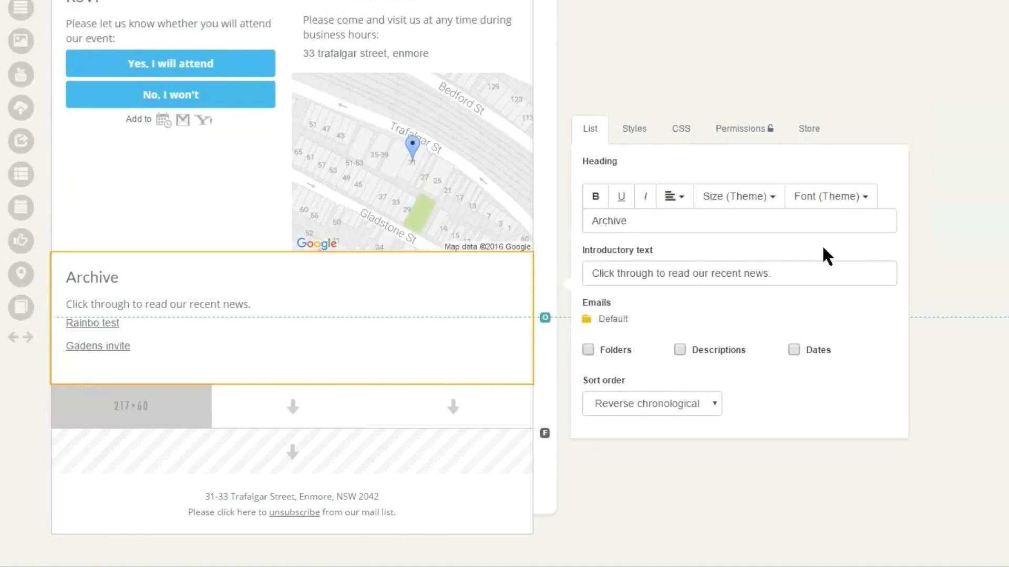
- Look through the Archive list's sort order options and keep Reverse chronological
{"action": "key", "text": "alt+Down"}
{"action": "key", "text": "Down"}
{"action": "key", "text": "Down"}
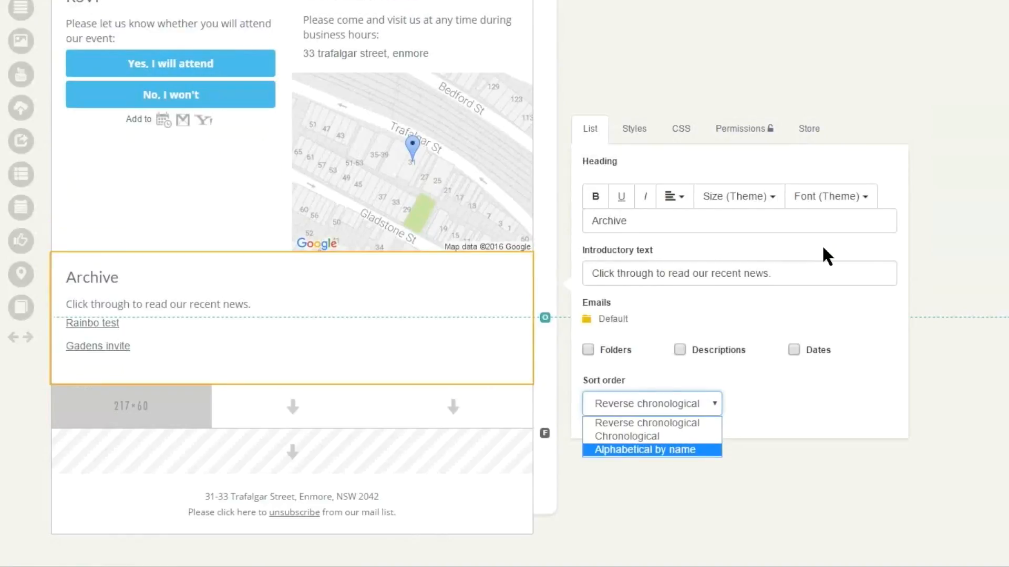
{"action": "key", "text": "Up"}
{"action": "key", "text": "Up"}
{"action": "key", "text": "Return"}
{"action": "left_click", "coordinate": [823, 247]}
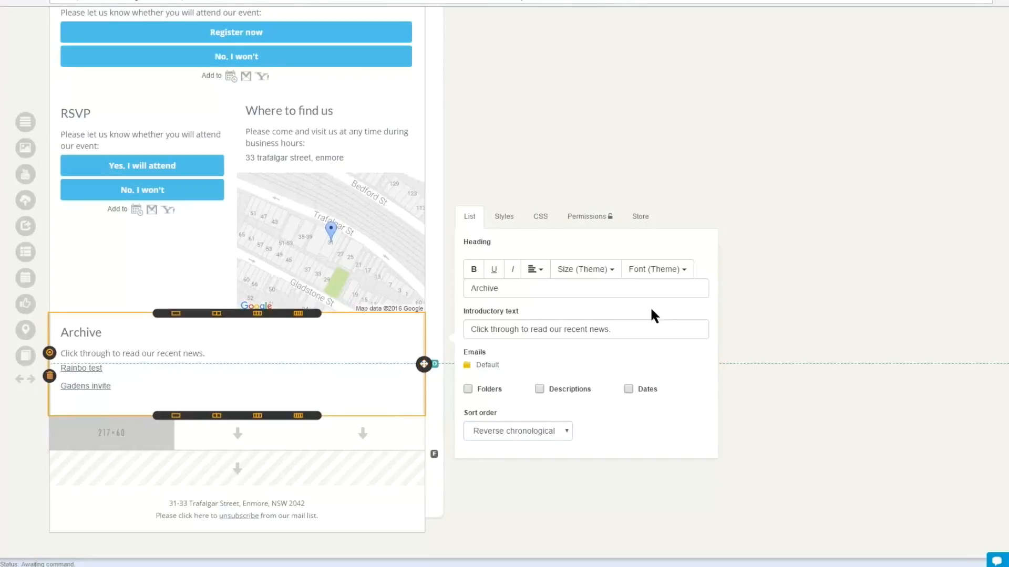
- Move the Archive list above the row holding the second RSVP and the map
{"action": "left_click_drag", "start_coordinate": [424, 364], "coordinate": [166, 99]}
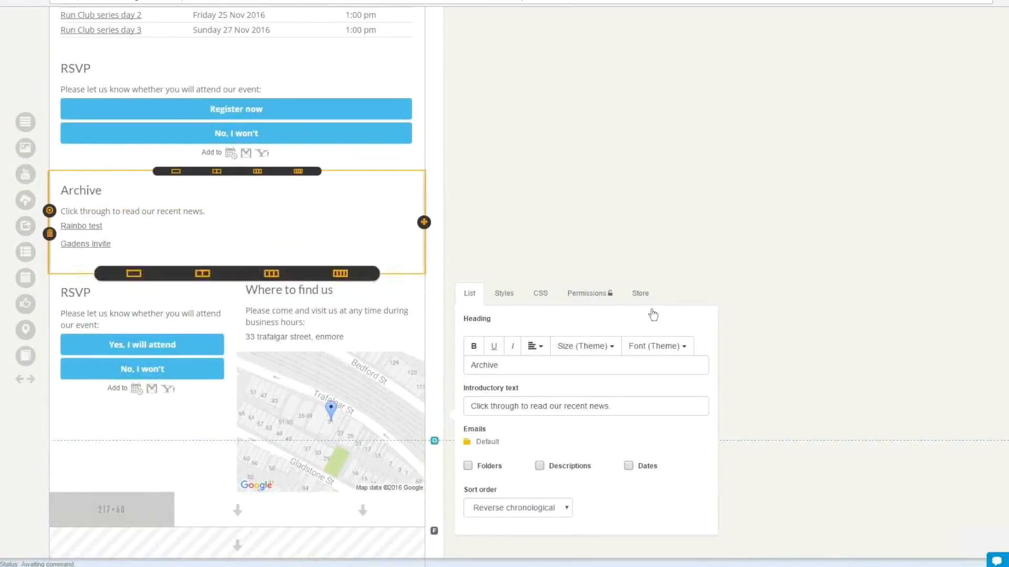
{"action": "scroll", "coordinate": [651, 310], "scroll_direction": "down", "scroll_amount": 2}
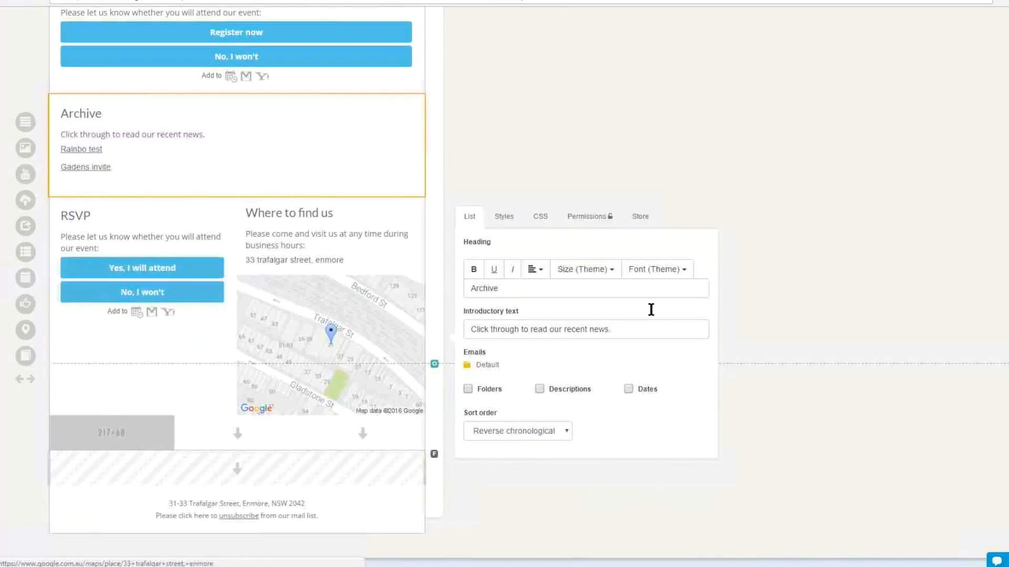
- Paste the lorem ipsum paragraph above the address line in the footer article
{"action": "left_click", "coordinate": [236, 510]}
{"action": "left_click", "coordinate": [651, 310]}
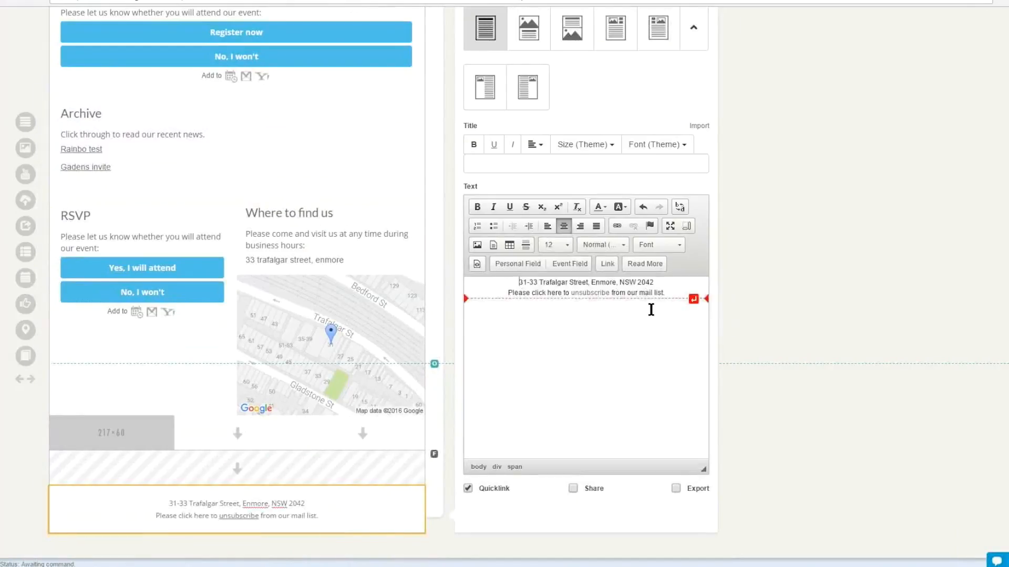
{"action": "key", "text": "Return"}
{"action": "key", "text": "Return"}
{"action": "key", "text": "Up"}
{"action": "key", "text": "Up"}
{"action": "type", "text": "Lorem ipsum dolor sit amet, consectetur adipisicing elit, sed do eiusmod tempor incididunt ut labore et dolore magna aliqua. Ut enim ad minim veniam, quis nostrud exercitation ullamco laboris nisi ut aliquip ex ea commodo consequat. Duis aute irure dolor in reprehenderit in voluptate velit esse cillum dolore eu fugiat nulla pariatur. Excepteur sint occaecat cupidatat non proident, sunt in culpa qui officia deserunt mollit anim id est laborum."}
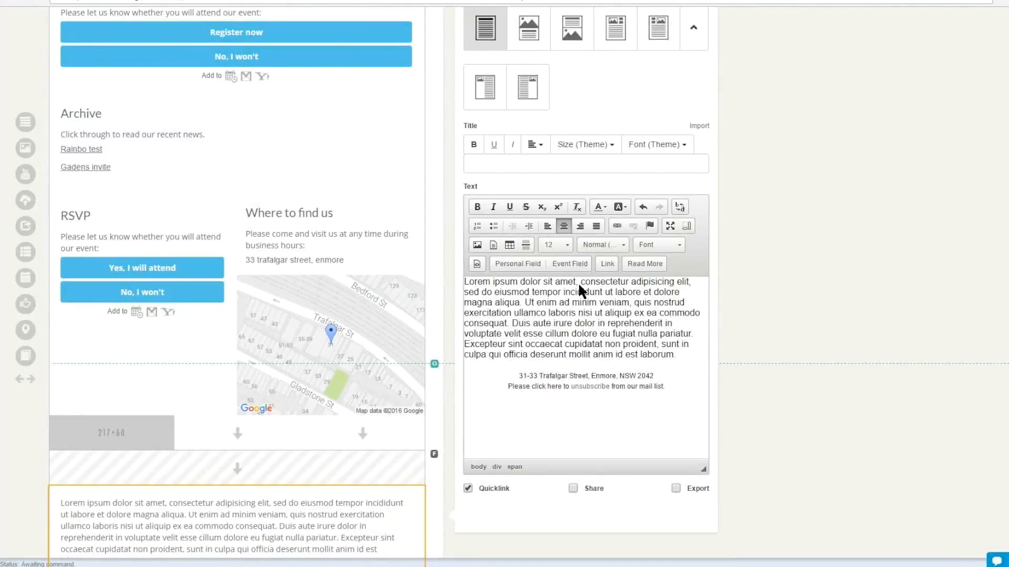
- Store the footer article as a reusable block named Footer run club 2 in the Run Club folder
{"action": "scroll", "coordinate": [579, 285], "scroll_direction": "up", "scroll_amount": 3}
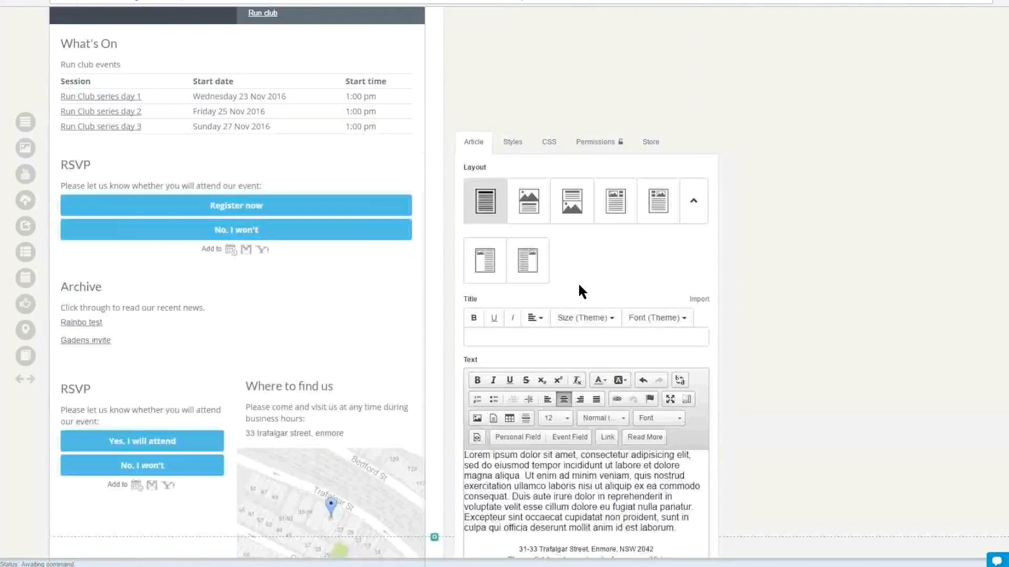
{"action": "left_click", "coordinate": [650, 142]}
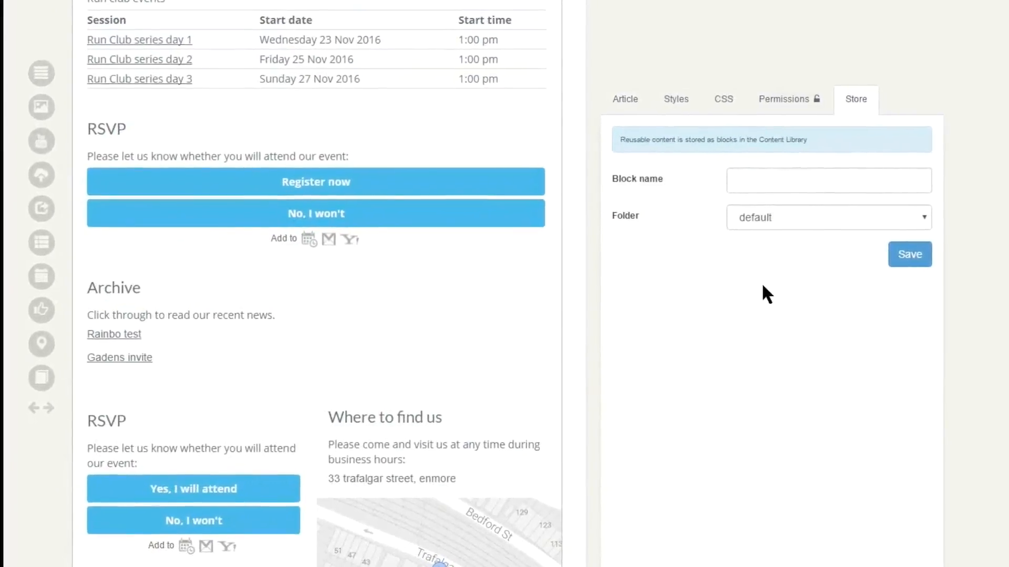
{"action": "left_click", "coordinate": [790, 176]}
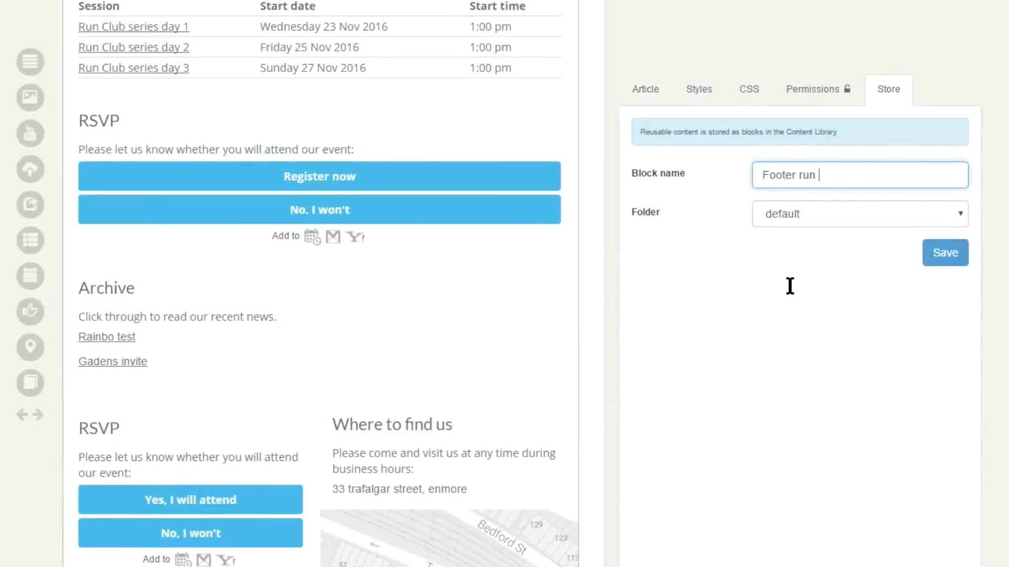
{"action": "left_click", "coordinate": [790, 286]}
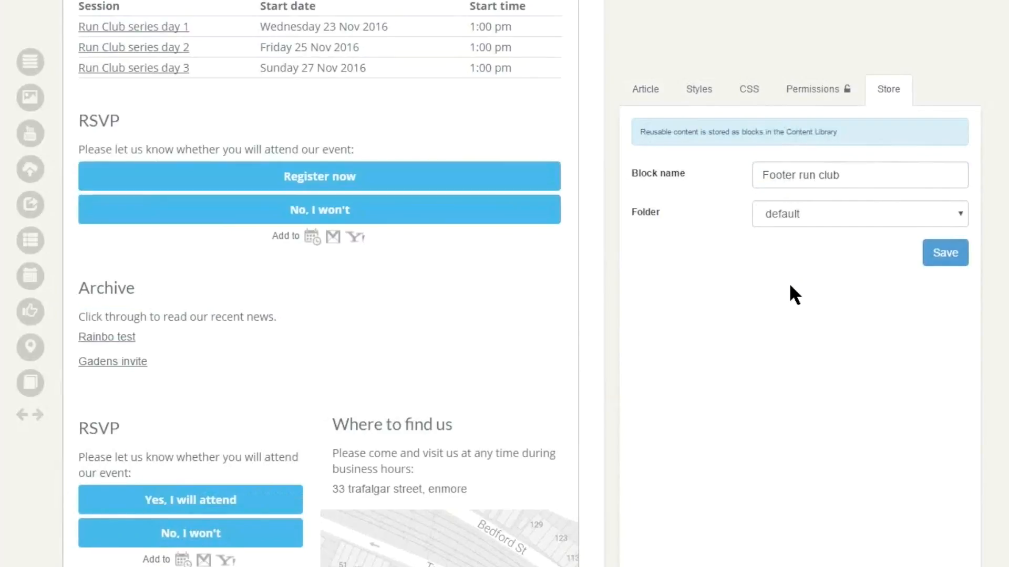
{"action": "left_click", "coordinate": [860, 214]}
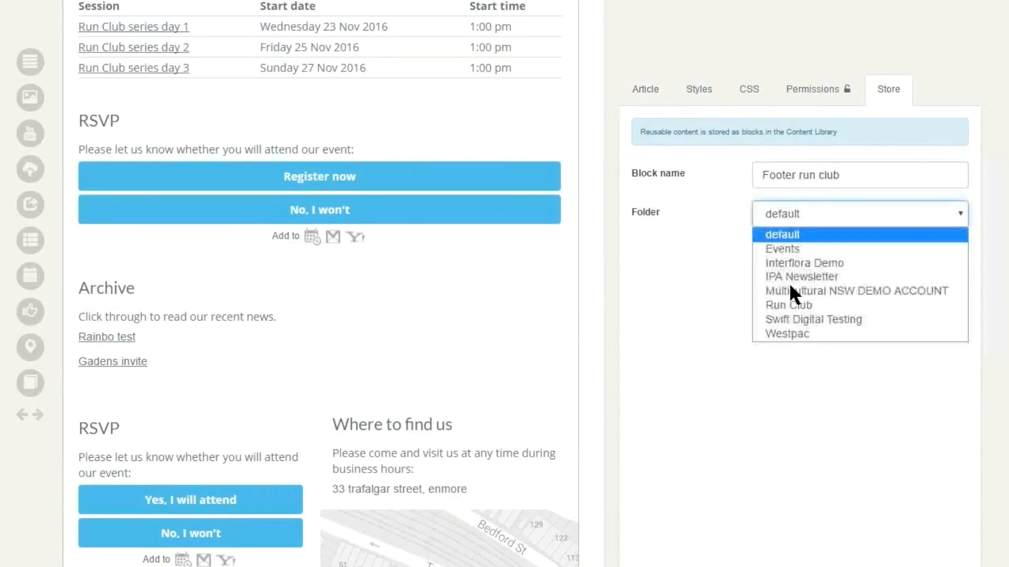
{"action": "key", "text": "Return"}
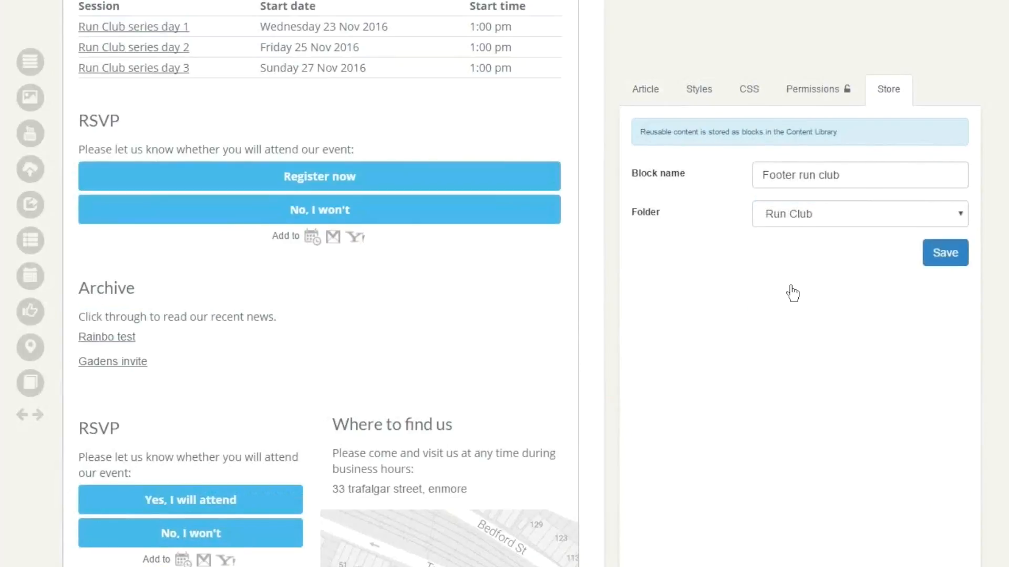
{"action": "left_click", "coordinate": [945, 252]}
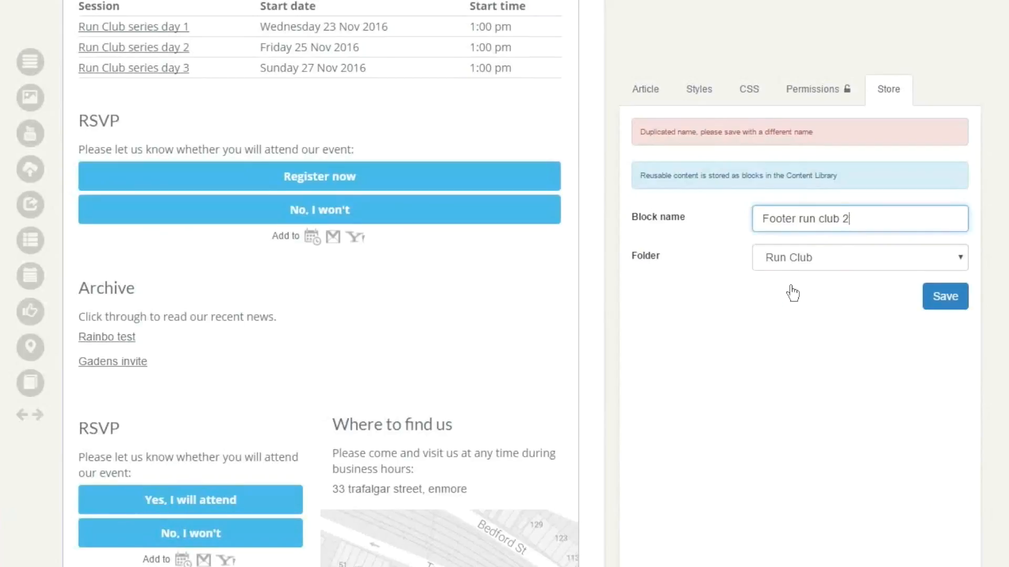
{"action": "left_click", "coordinate": [945, 296]}
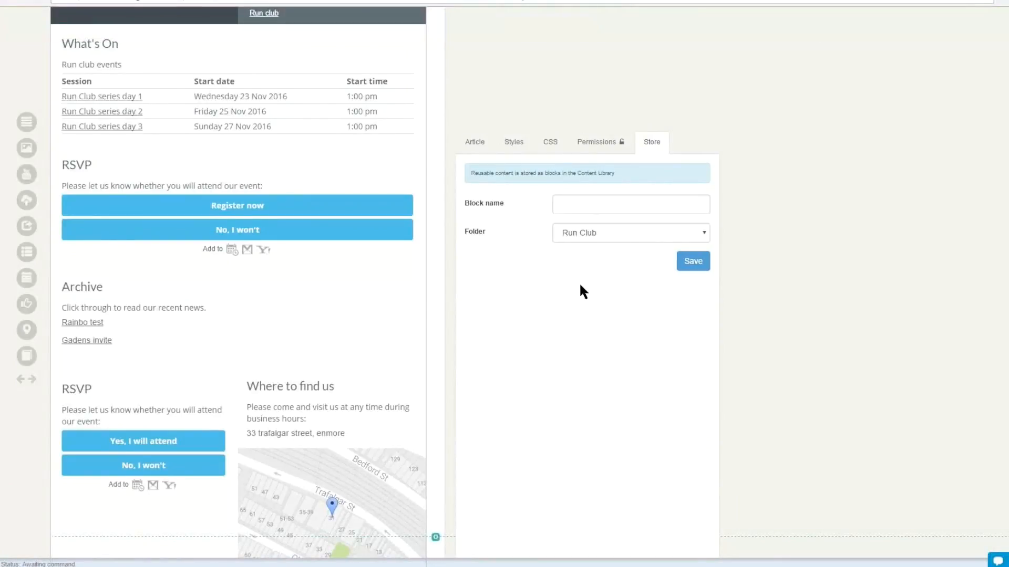
- Load the stored Footer run club 2 block into the footer section of the email
{"action": "scroll", "coordinate": [580, 286], "scroll_direction": "down", "scroll_amount": 4}
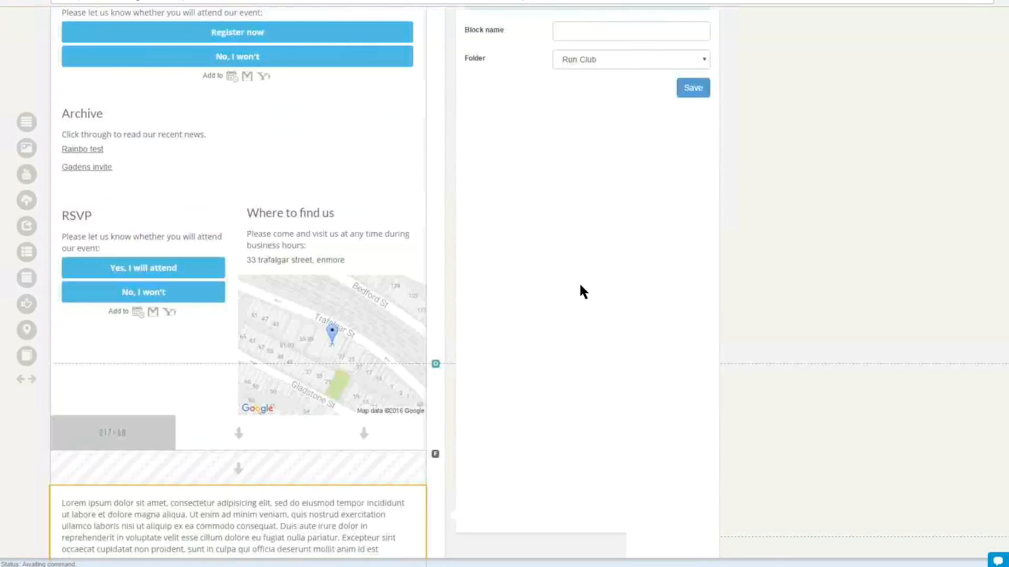
{"action": "scroll", "coordinate": [580, 286], "scroll_direction": "down", "scroll_amount": 2}
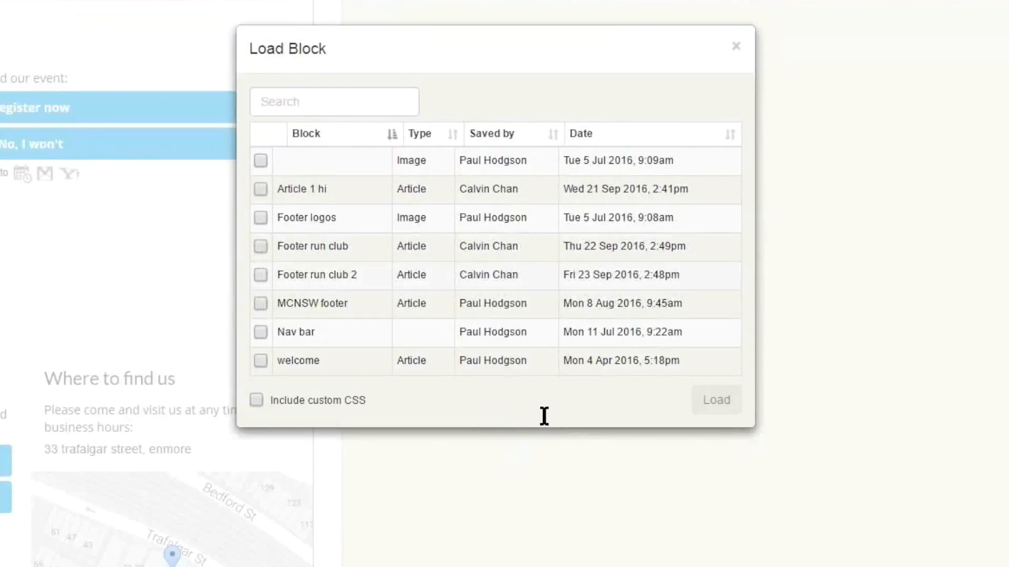
{"action": "left_click_drag", "start_coordinate": [569, 275], "coordinate": [680, 275]}
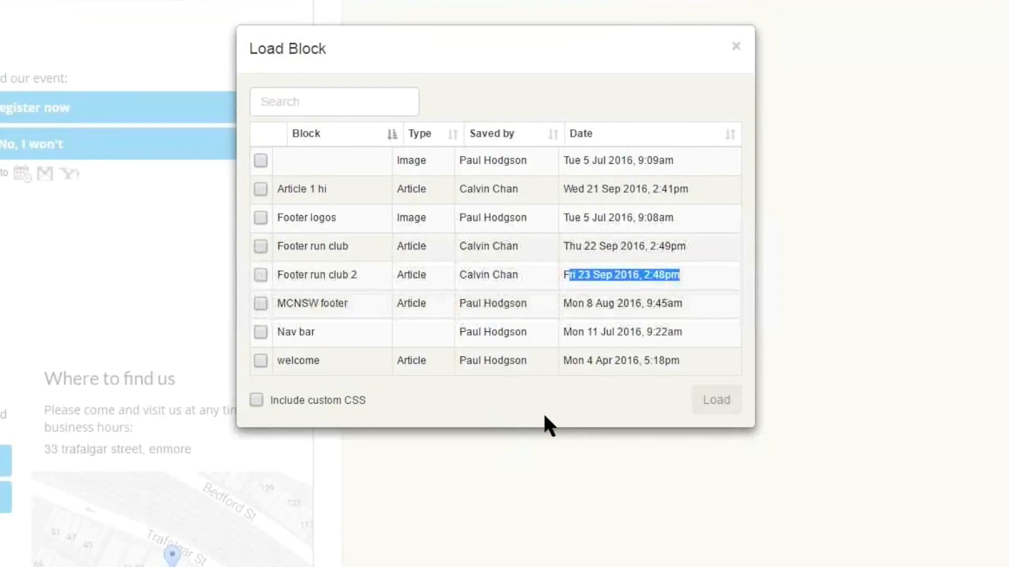
{"action": "left_click", "coordinate": [261, 275]}
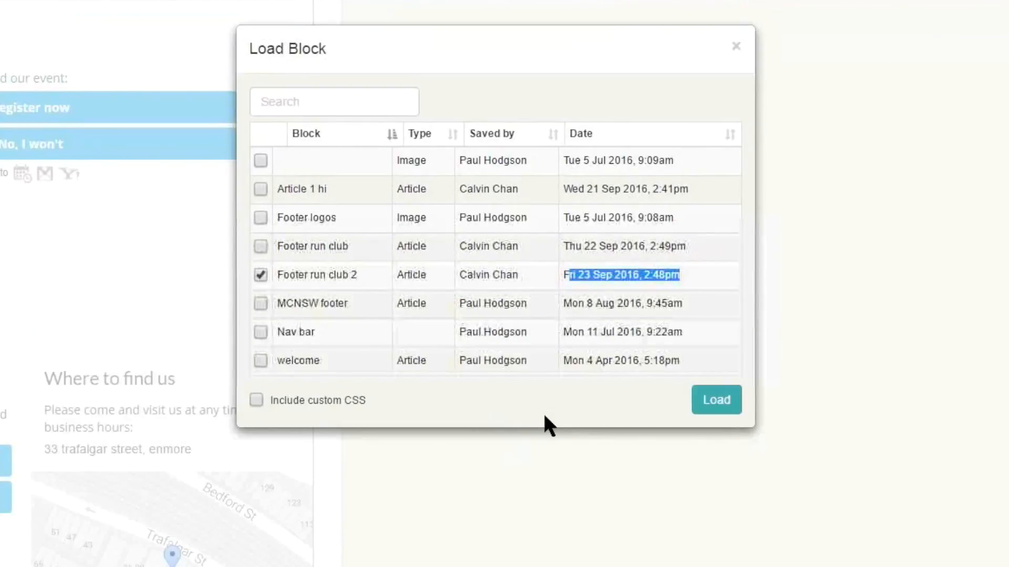
{"action": "left_click", "coordinate": [716, 399]}
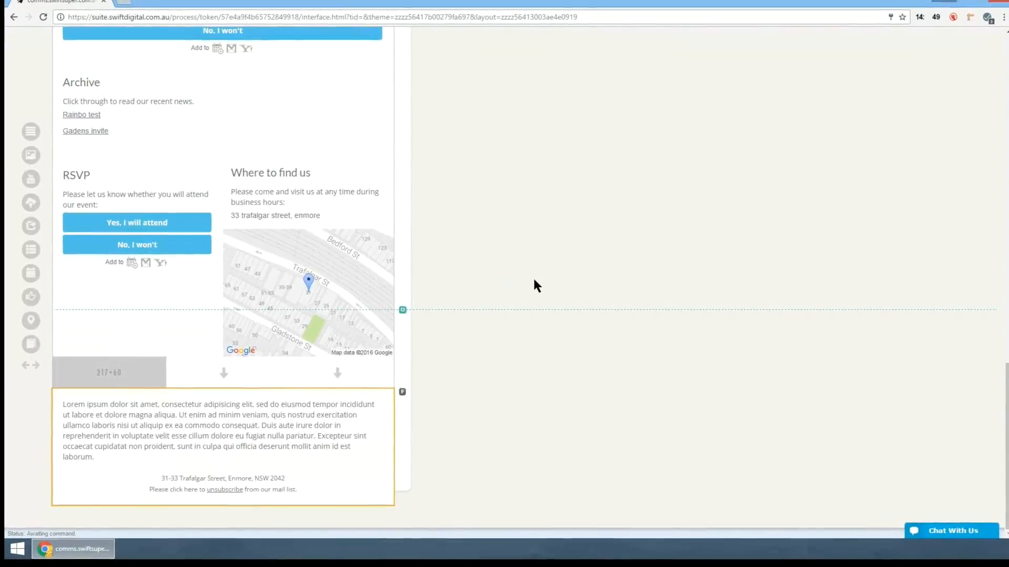
- Start saving the email and name it Run club - september
{"action": "scroll", "coordinate": [533, 287], "scroll_direction": "up", "scroll_amount": 9}
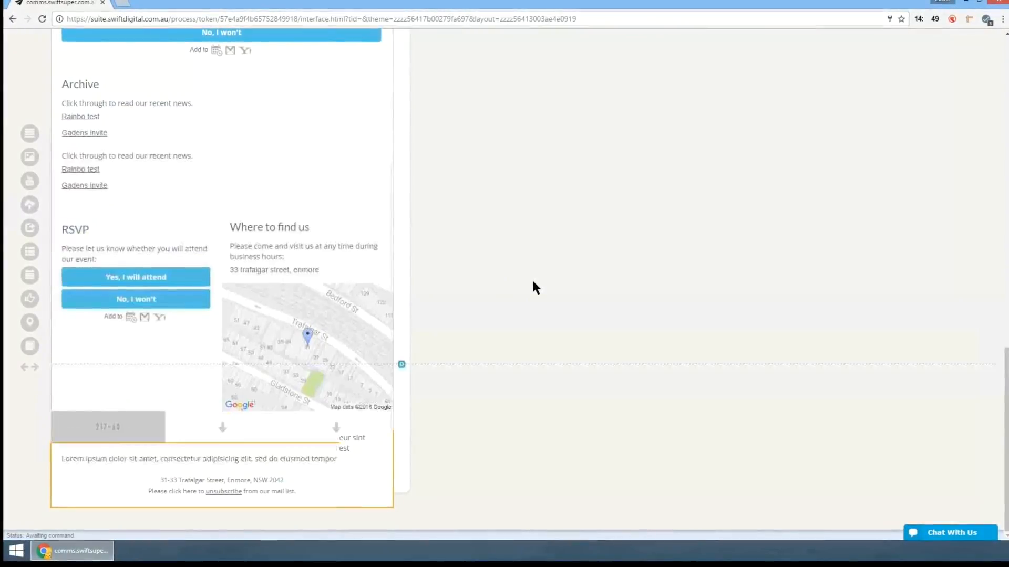
{"action": "scroll", "coordinate": [533, 282], "scroll_direction": "up", "scroll_amount": 10}
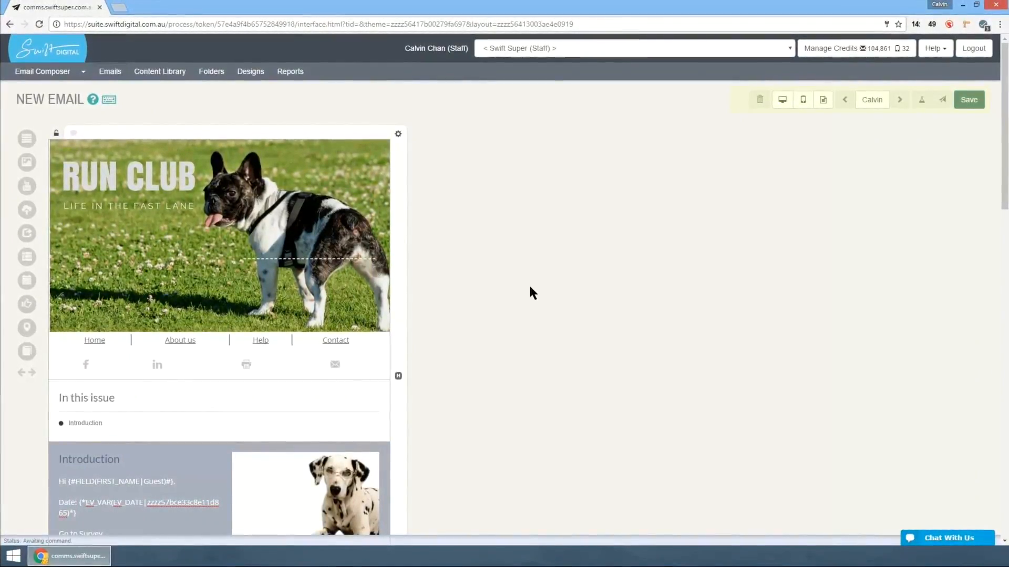
{"action": "key", "text": "ctrl+s"}
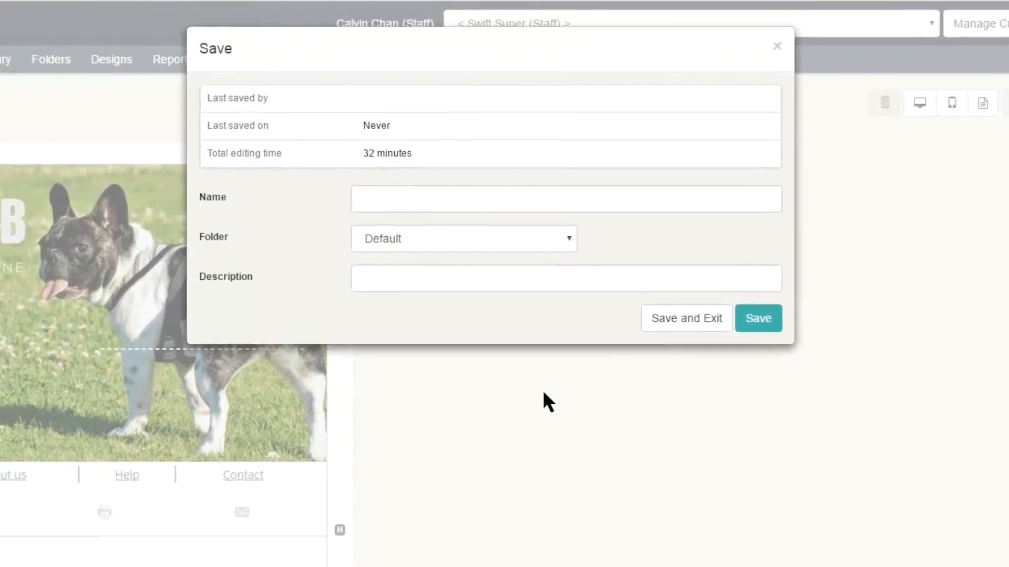
{"action": "key", "text": "Tab"}
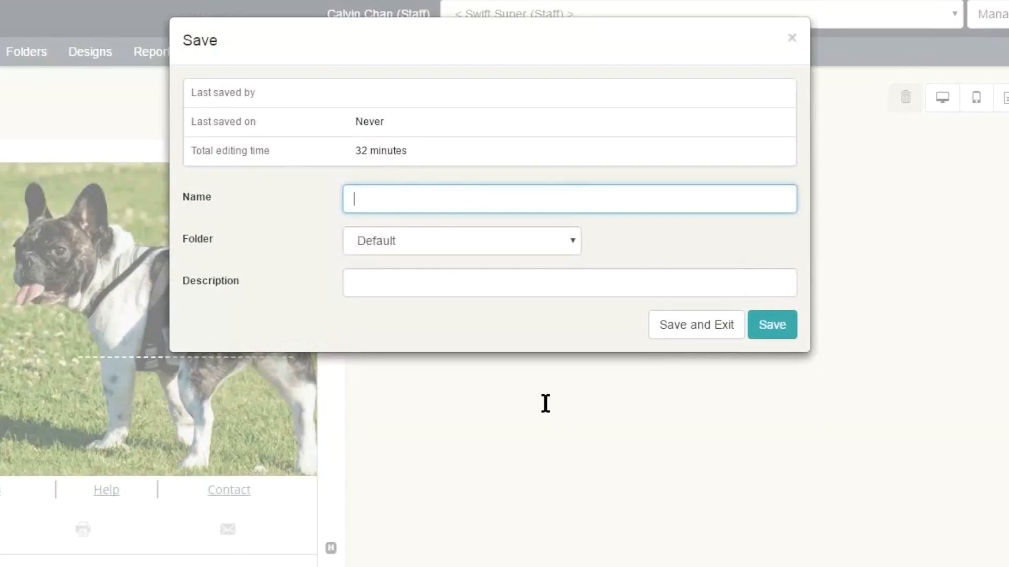
{"action": "type", "text": "Run club - ste"}
{"action": "key", "text": "BackSpace"}
{"action": "type", "text": "eptem"}
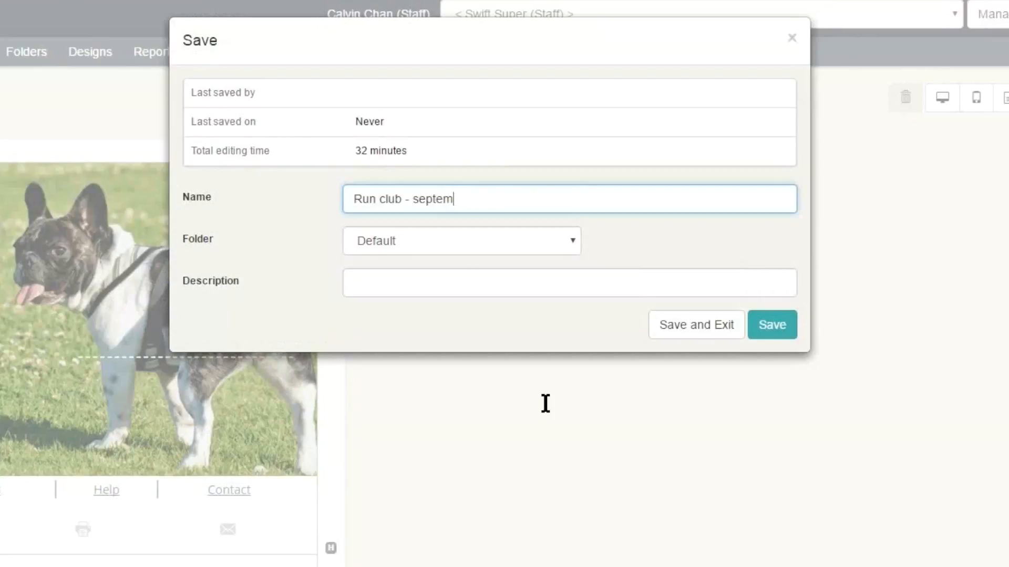
{"action": "type", "text": "ber"}
- Choose to create a new folder for saving the email
{"action": "key", "text": "Tab"}
{"action": "key", "text": "alt+Down"}
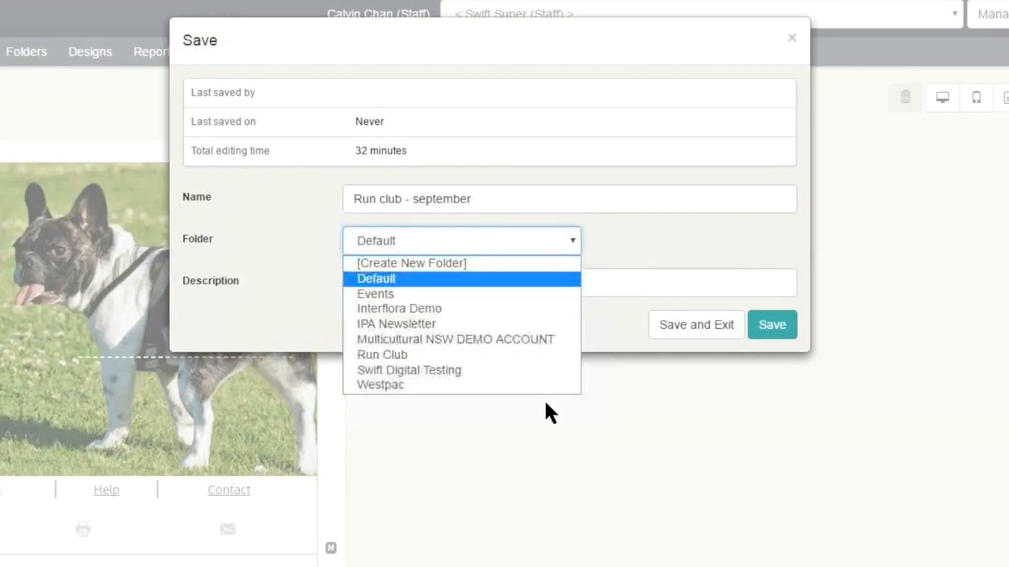
{"action": "key", "text": "Down"}
{"action": "key", "text": "Down"}
{"action": "key", "text": "Down"}
{"action": "key", "text": "Down"}
{"action": "key", "text": "Up"}
{"action": "key", "text": "Up"}
{"action": "key", "text": "Up"}
{"action": "key", "text": "Up"}
{"action": "key", "text": "Up"}
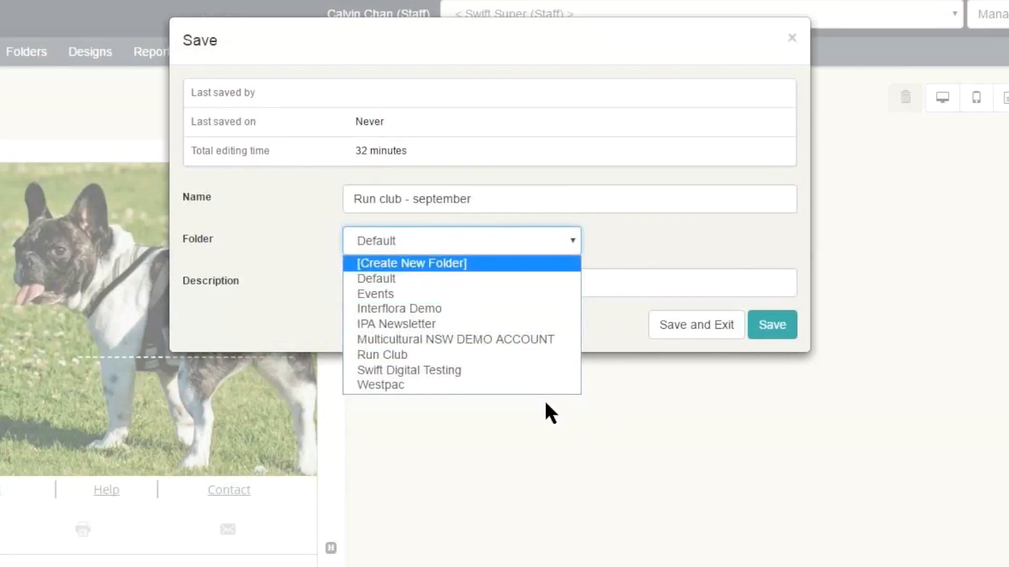
{"action": "key", "text": "Return"}
{"action": "key", "text": "Tab"}
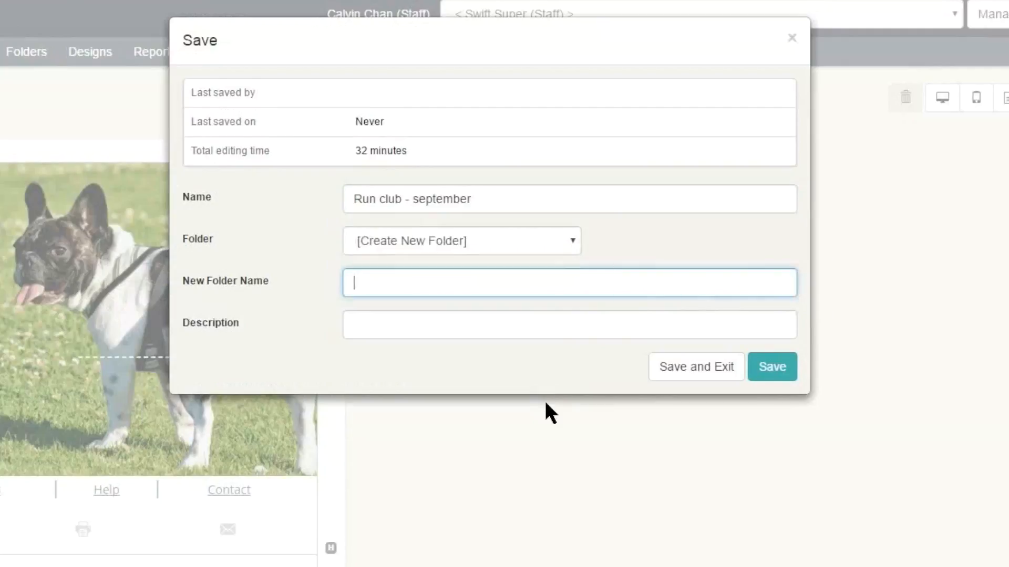
- Assign the email to the existing Run Club folder, leave the description empty, and save it
{"action": "key", "text": "shift+Tab"}
{"action": "key", "text": "alt+Down"}
{"action": "key", "text": "r"}
{"action": "key", "text": "Return"}
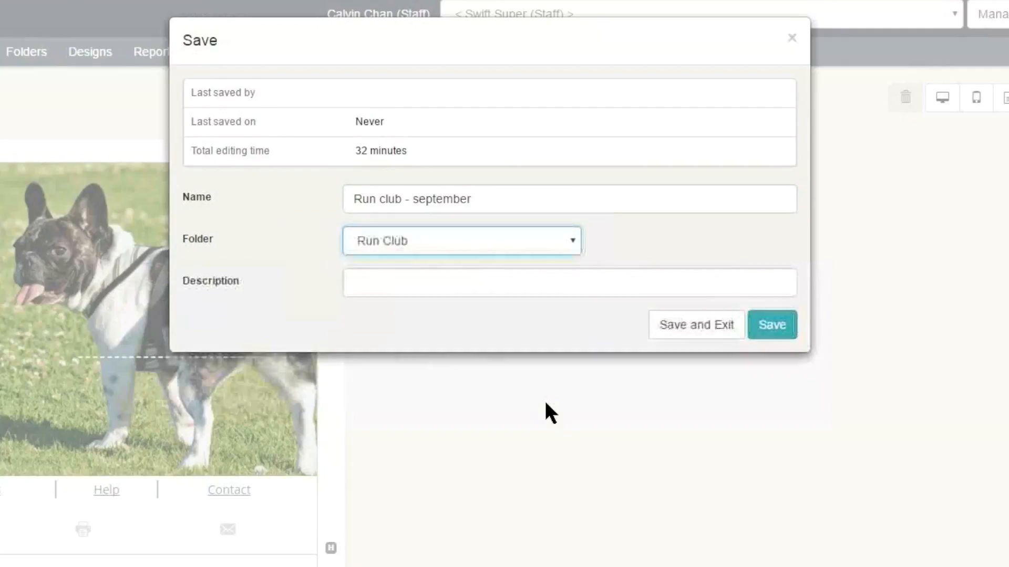
{"action": "key", "text": "Tab"}
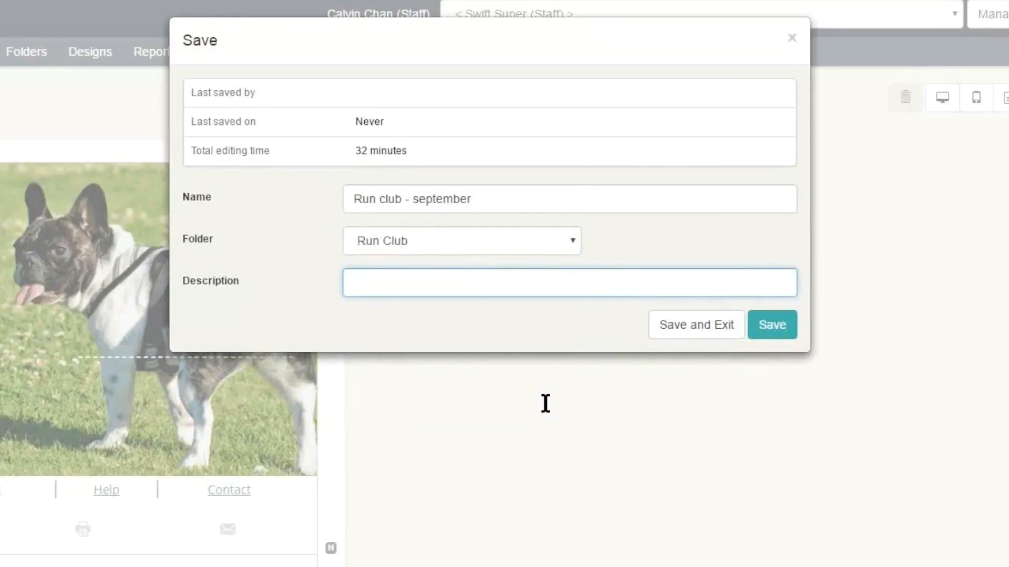
{"action": "key", "text": "Tab"}
{"action": "key", "text": "Tab"}
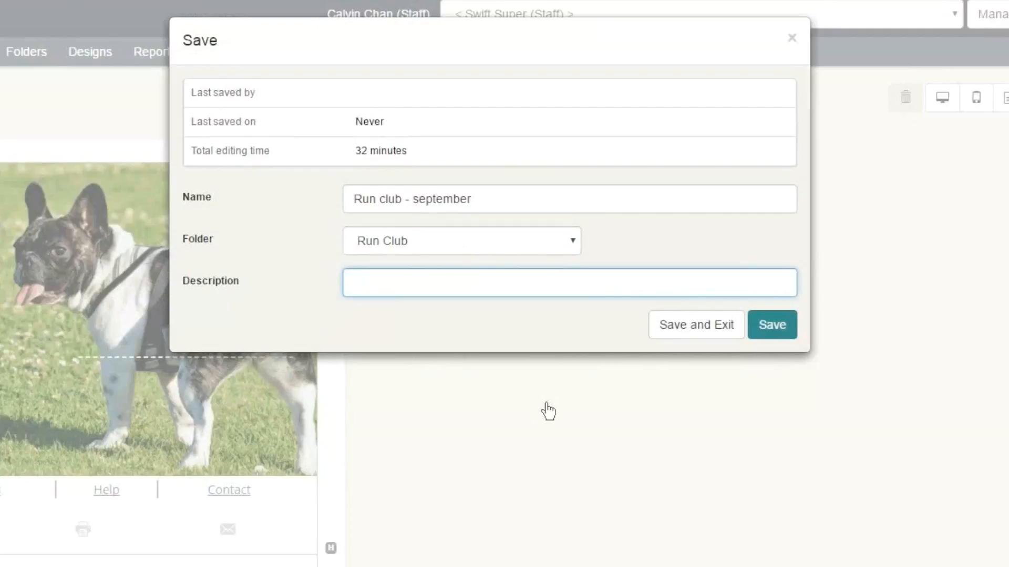
{"action": "key", "text": "Return"}
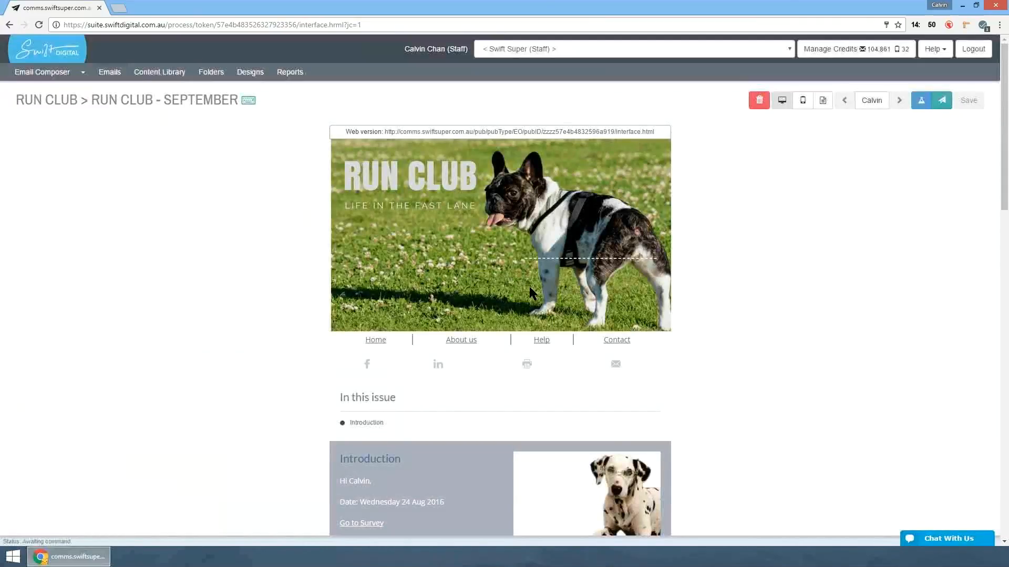
- Review the saved email's desktop preview from the banner down to the footer
{"action": "scroll", "coordinate": [529, 288], "scroll_direction": "down", "scroll_amount": 15}
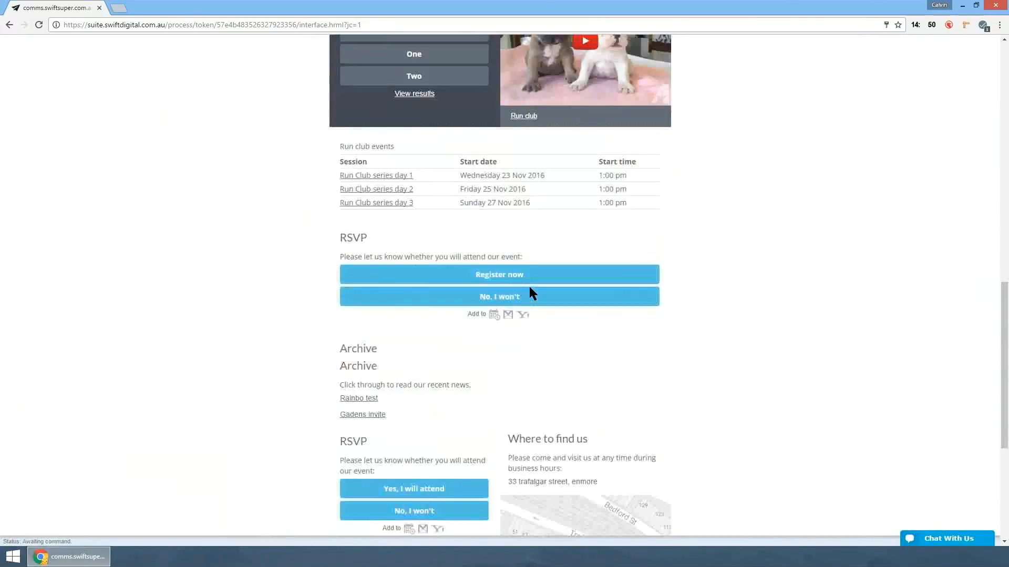
{"action": "scroll", "coordinate": [529, 288], "scroll_direction": "down", "scroll_amount": 5}
{"action": "scroll", "coordinate": [529, 288], "scroll_direction": "up", "scroll_amount": 10}
{"action": "scroll", "coordinate": [530, 288], "scroll_direction": "up", "scroll_amount": 5}
{"action": "scroll", "coordinate": [530, 288], "scroll_direction": "up", "scroll_amount": 2}
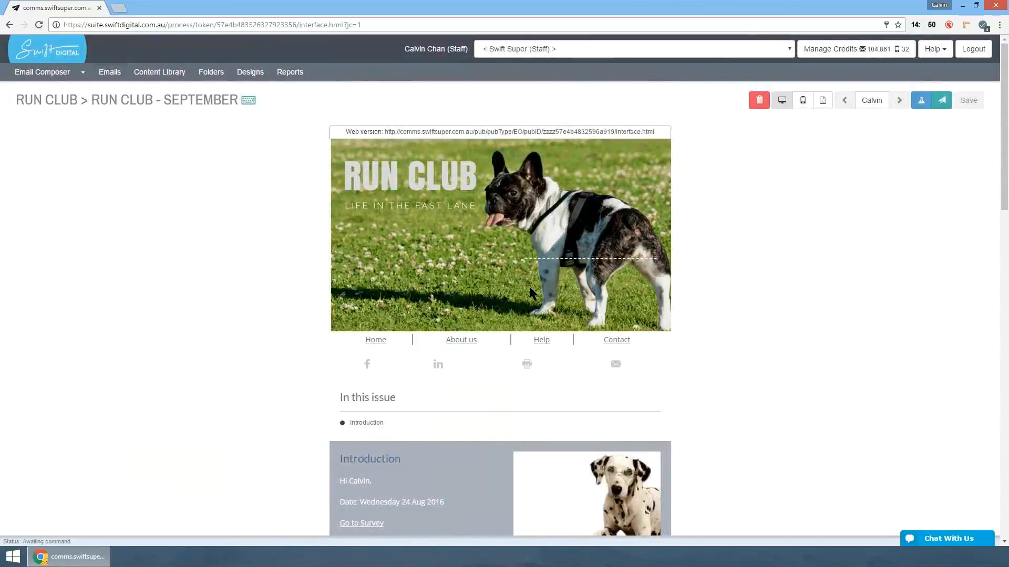
- Open the email's web version in the browser and return to the saved email
{"action": "left_click_drag", "start_coordinate": [345, 132], "coordinate": [655, 132]}
{"action": "left_click", "coordinate": [530, 288]}
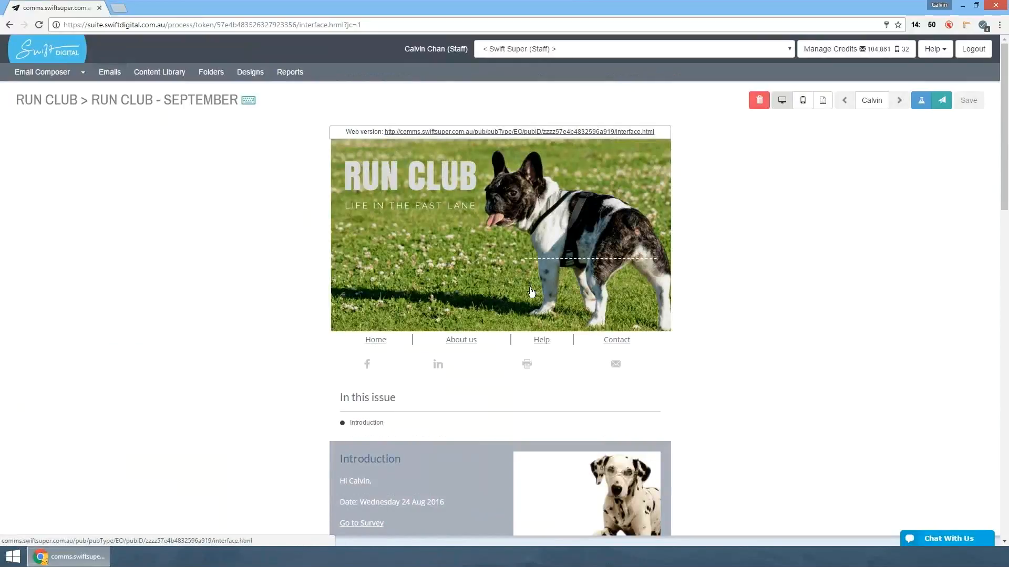
{"action": "left_click", "coordinate": [519, 132]}
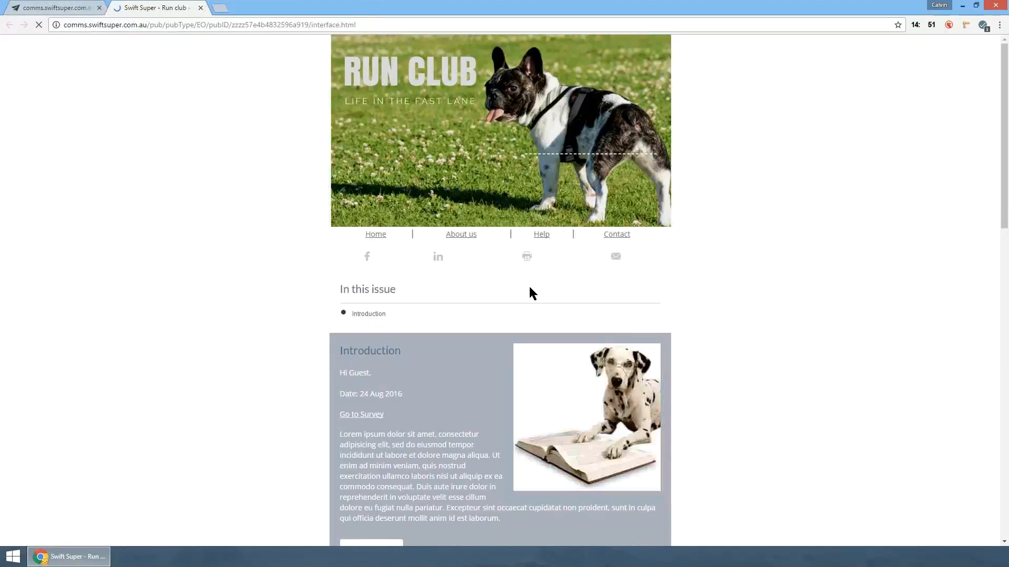
{"action": "key", "text": "ctrl+shift+Tab"}
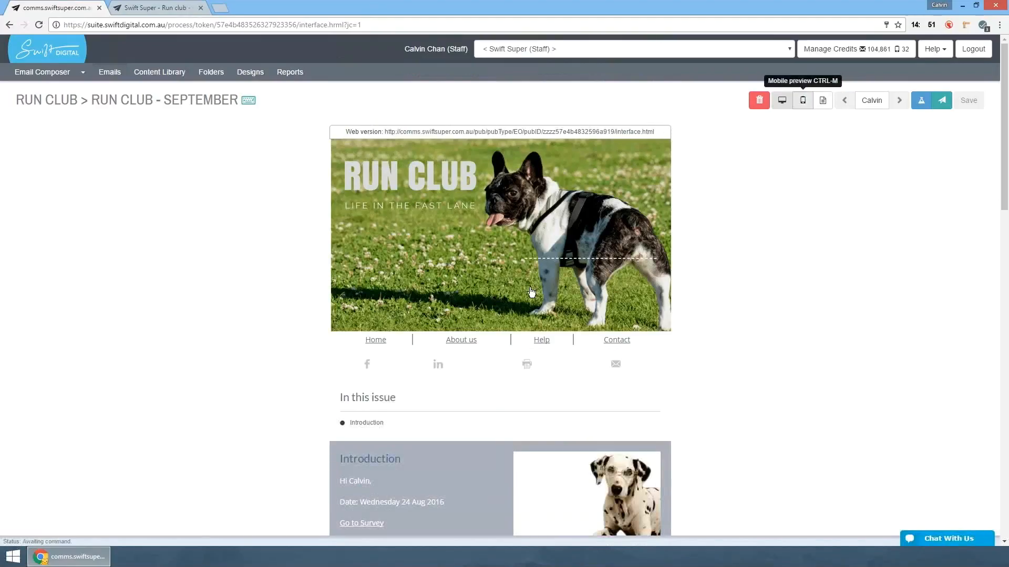
- Open the mobile preview and review how the email's content stacks down to the footer
{"action": "key", "text": "ctrl+m"}
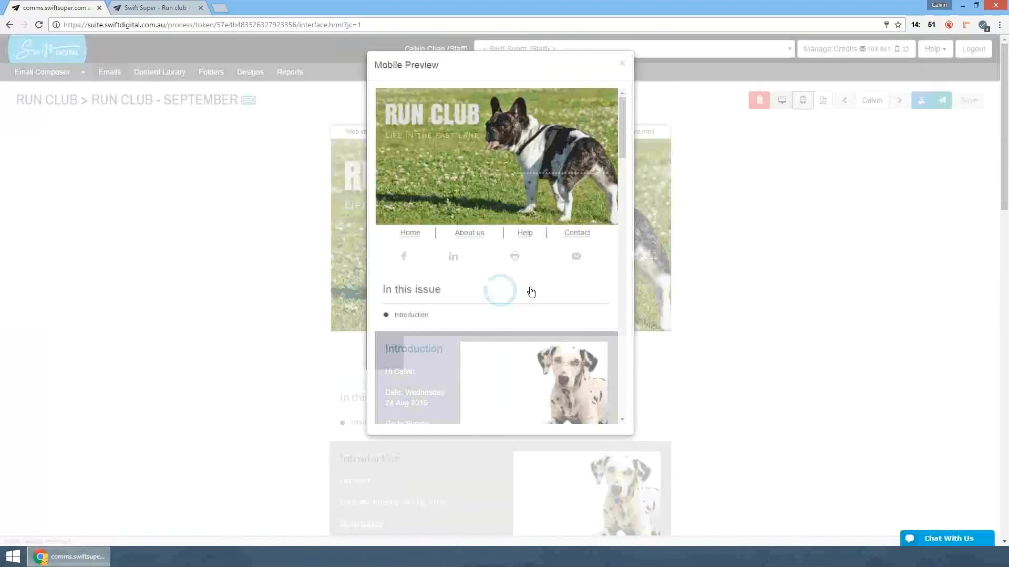
{"action": "scroll", "coordinate": [530, 289], "scroll_direction": "down", "scroll_amount": 15}
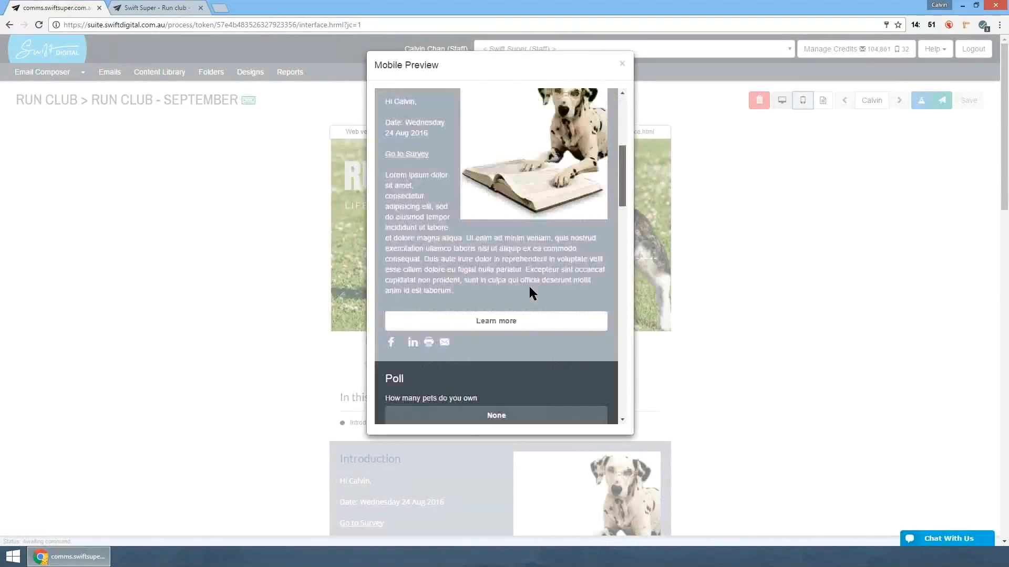
{"action": "scroll", "coordinate": [530, 293], "scroll_direction": "down", "scroll_amount": 15}
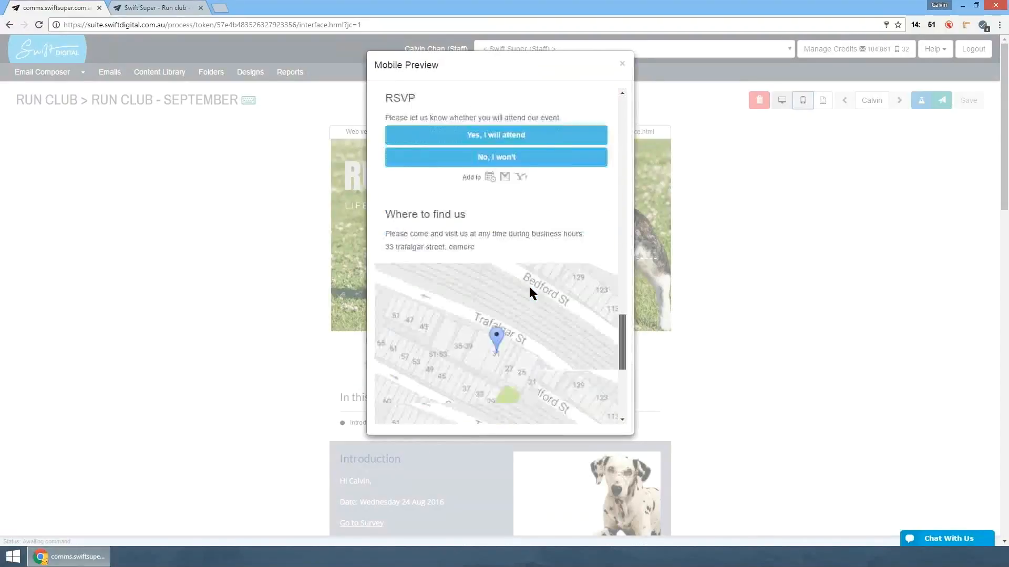
{"action": "scroll", "coordinate": [530, 293], "scroll_direction": "up", "scroll_amount": 5}
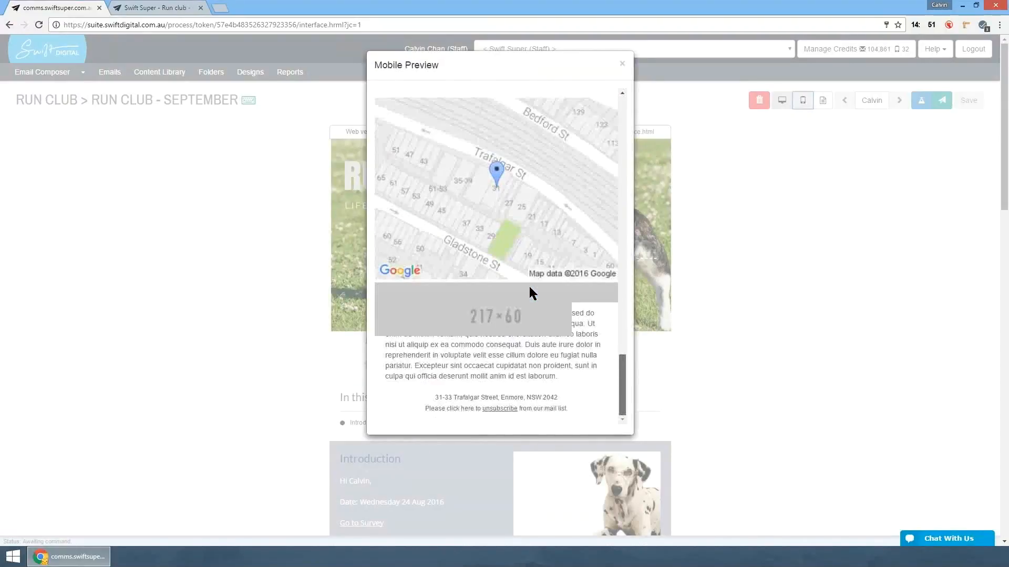
{"action": "scroll", "coordinate": [530, 288], "scroll_direction": "up", "scroll_amount": 10}
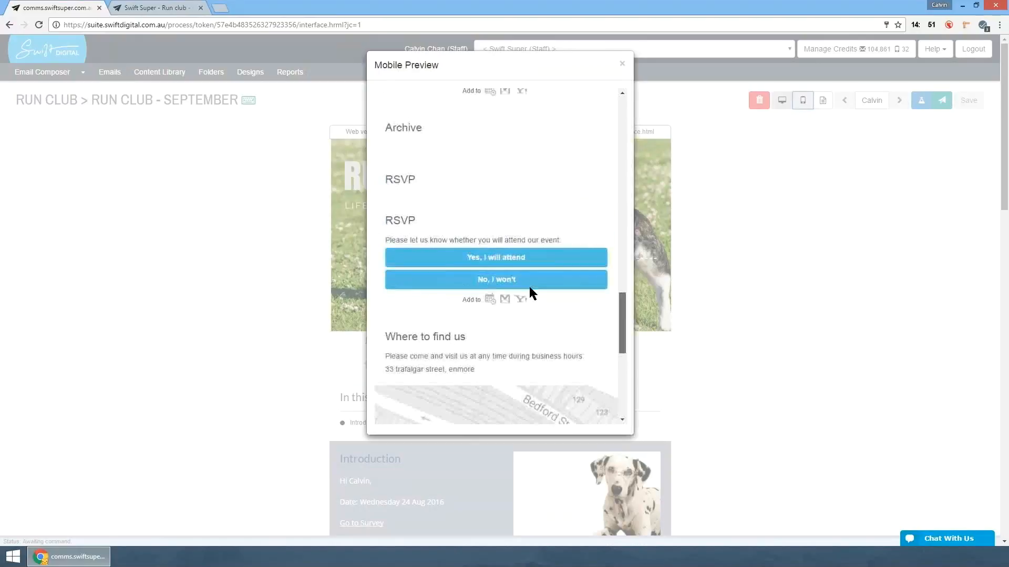
- Finish reviewing the mobile preview, then view the test email options and dismiss them without sending
{"action": "scroll", "coordinate": [529, 285], "scroll_direction": "up", "scroll_amount": 15}
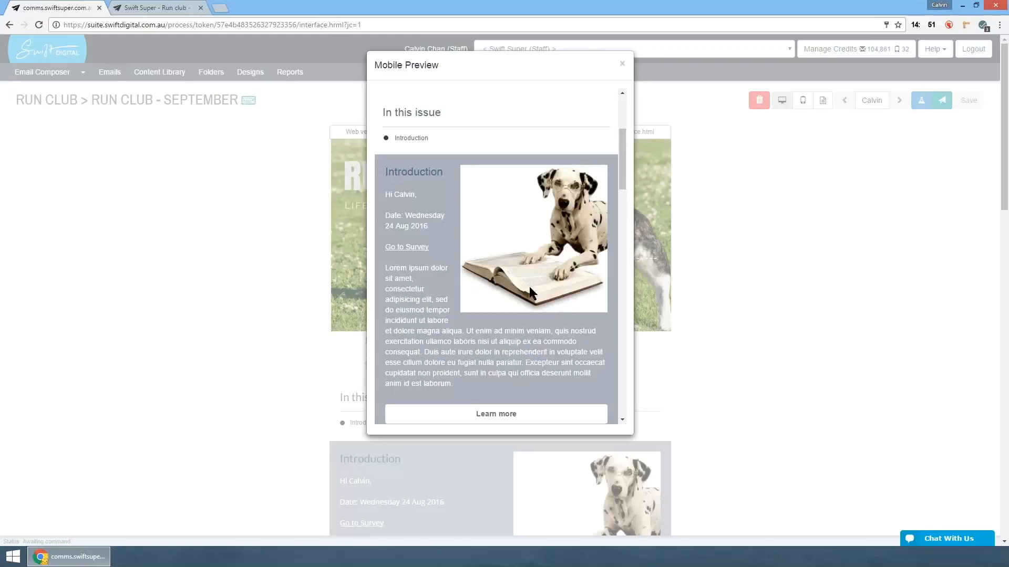
{"action": "key", "text": "Escape"}
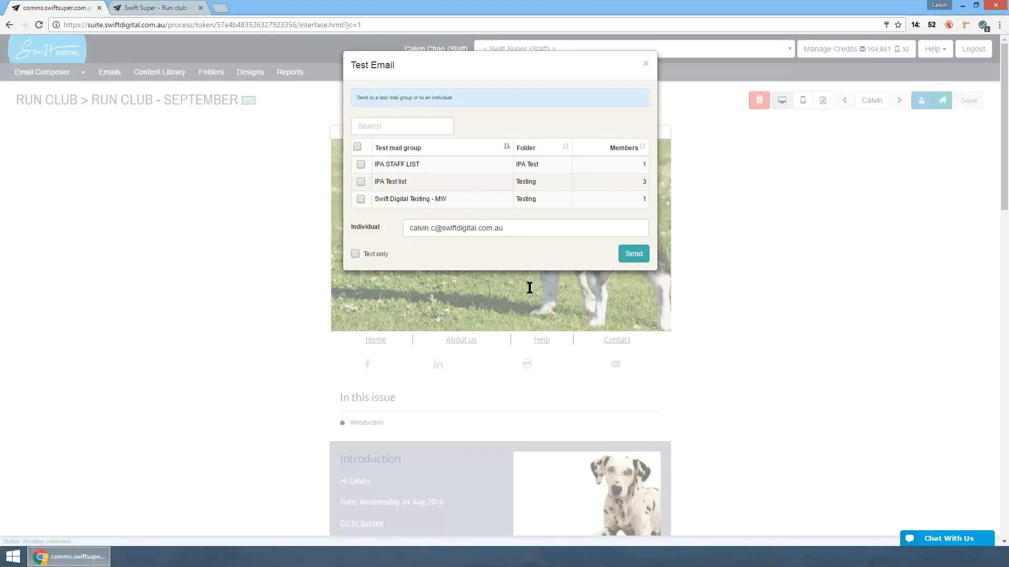
{"action": "left_click", "coordinate": [529, 288]}
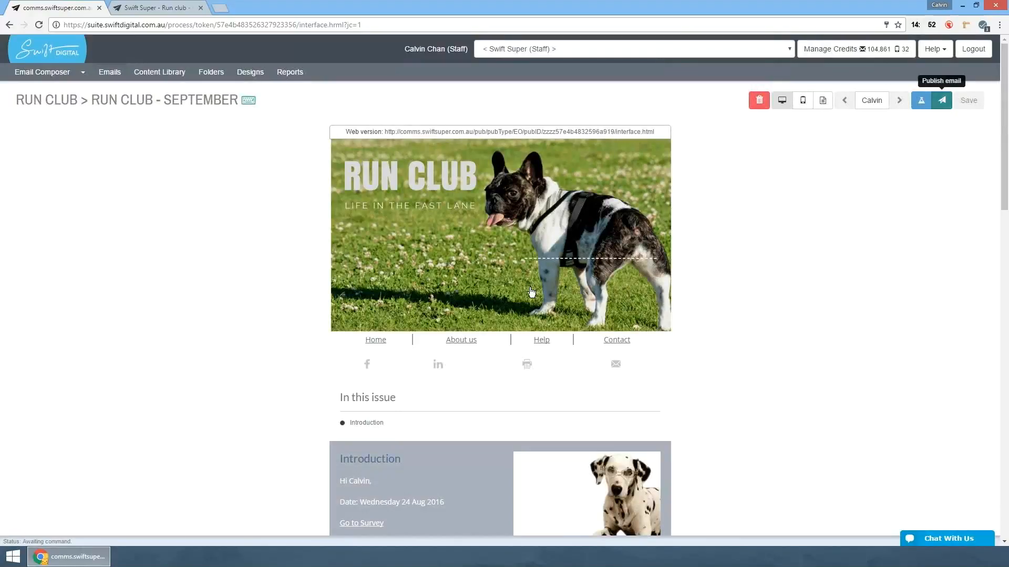
- Start publishing the Run Club - September email, confirm leaving the composer, and review its content audit
{"action": "left_click", "coordinate": [942, 99]}
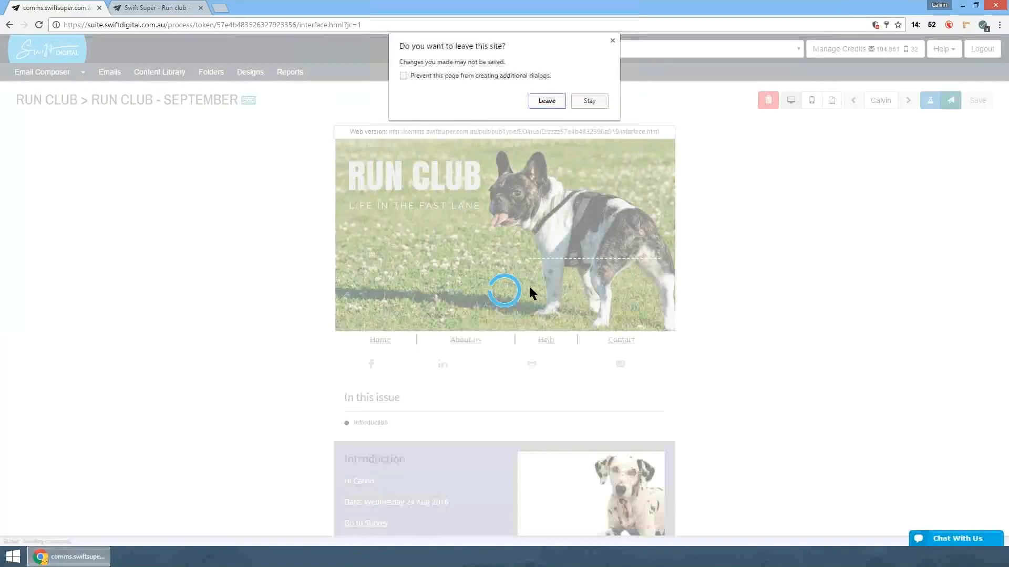
{"action": "key", "text": "Return"}
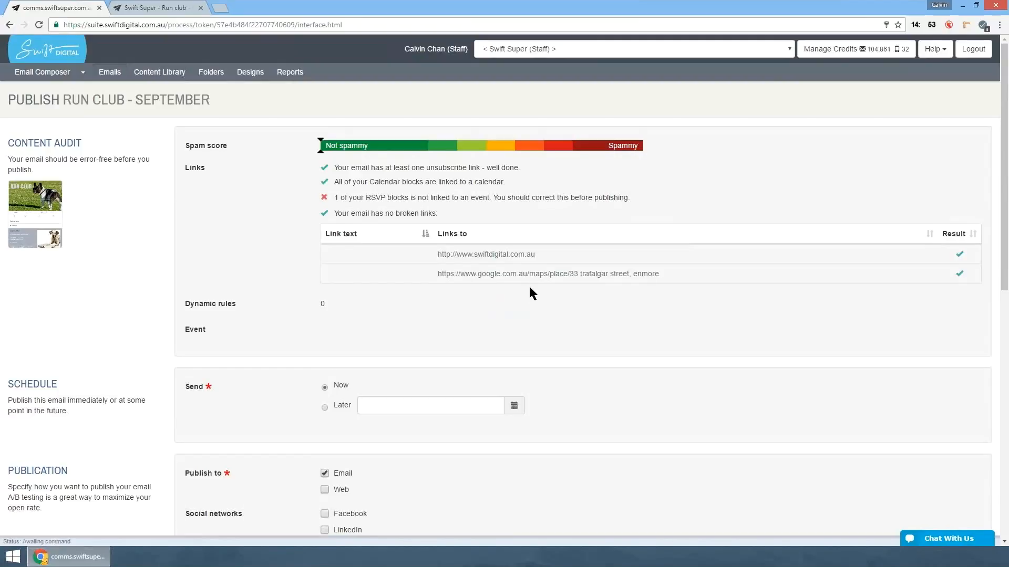
{"action": "scroll", "coordinate": [530, 288], "scroll_direction": "down", "scroll_amount": 4}
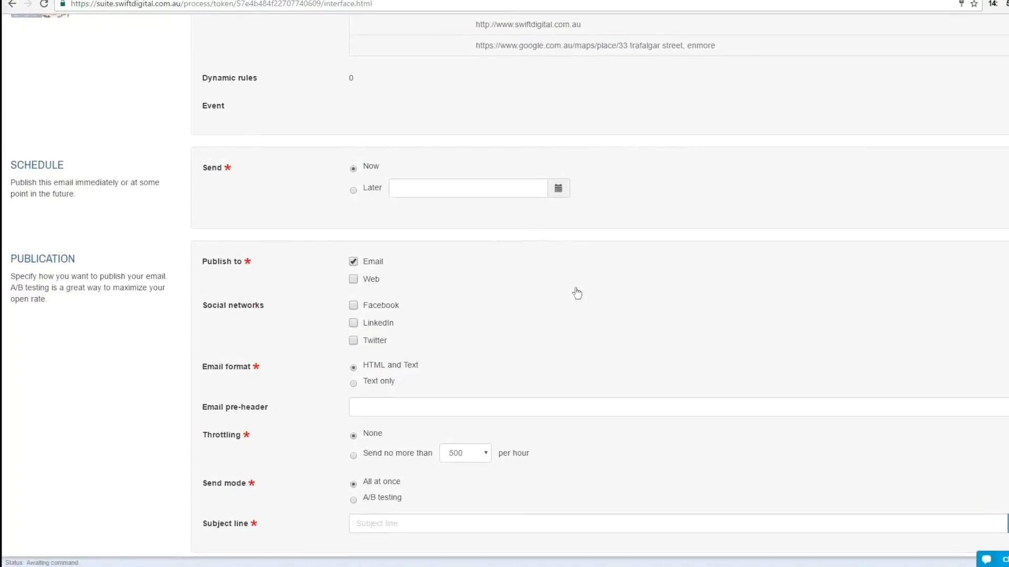
- Schedule the email to send later, on Mon 31 Oct 2016 at 8:00 am
{"action": "left_click", "coordinate": [384, 184]}
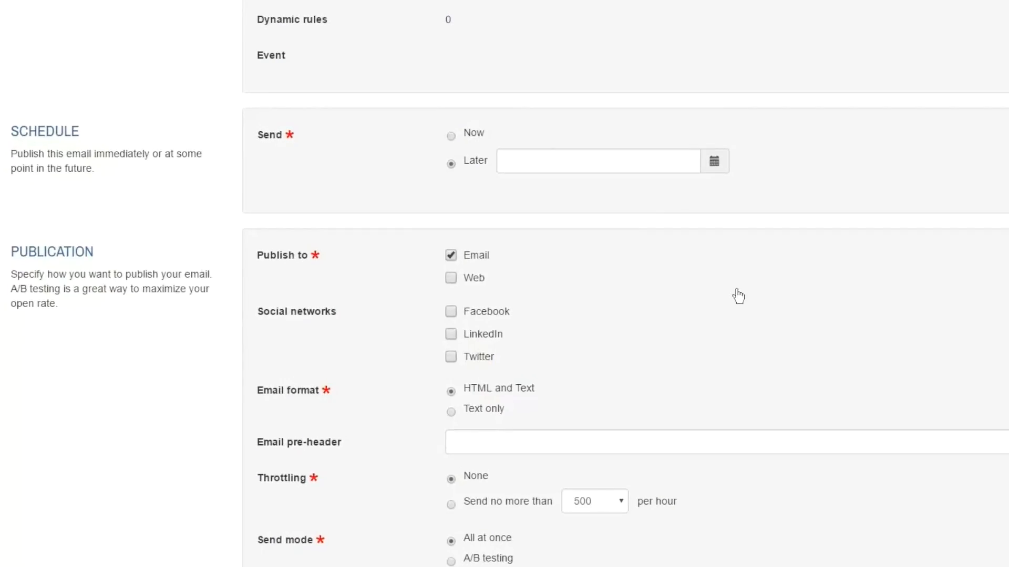
{"action": "left_click", "coordinate": [714, 161]}
{"action": "left_click", "coordinate": [674, 190]}
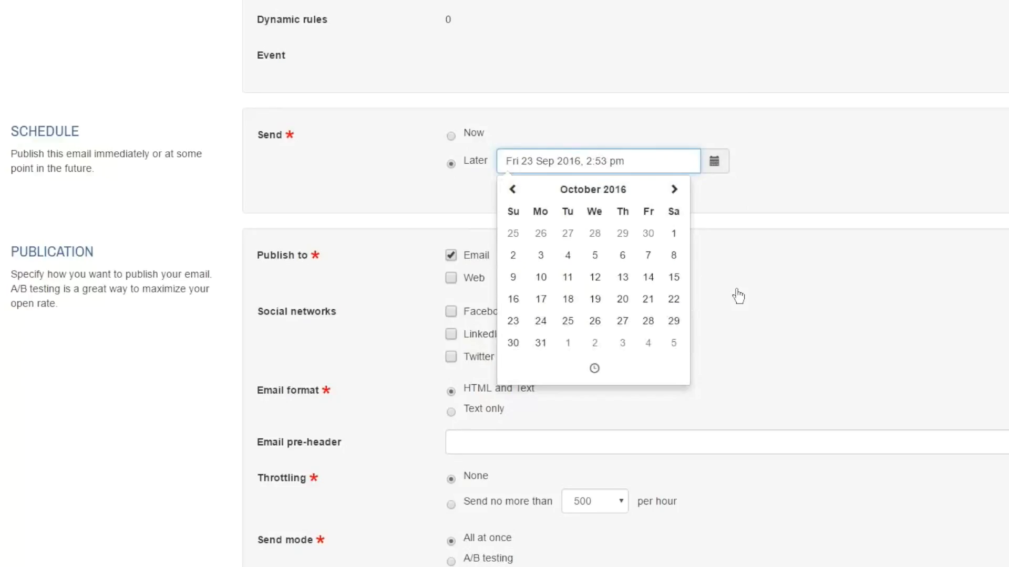
{"action": "left_click", "coordinate": [541, 343]}
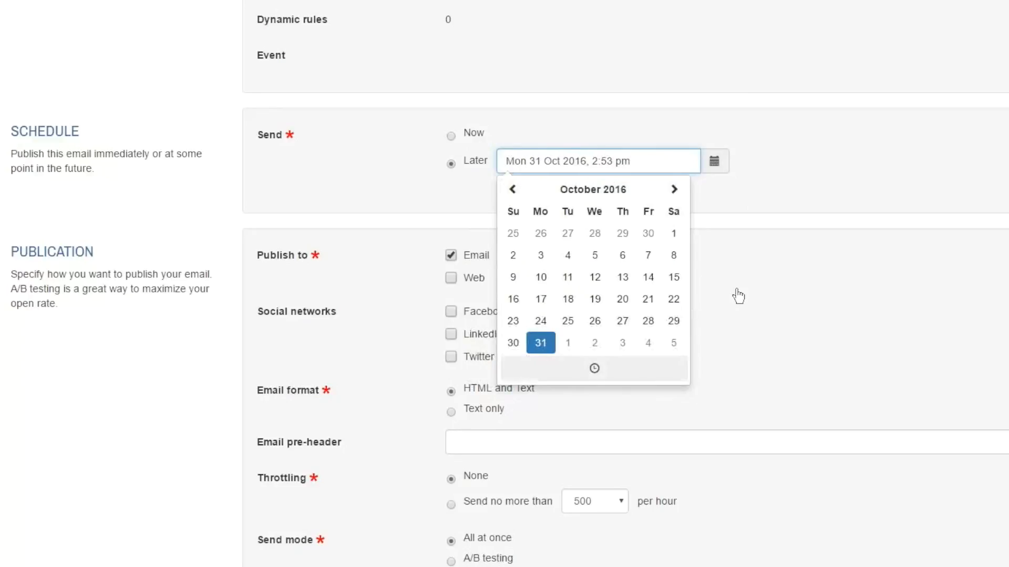
{"action": "left_click", "coordinate": [595, 368]}
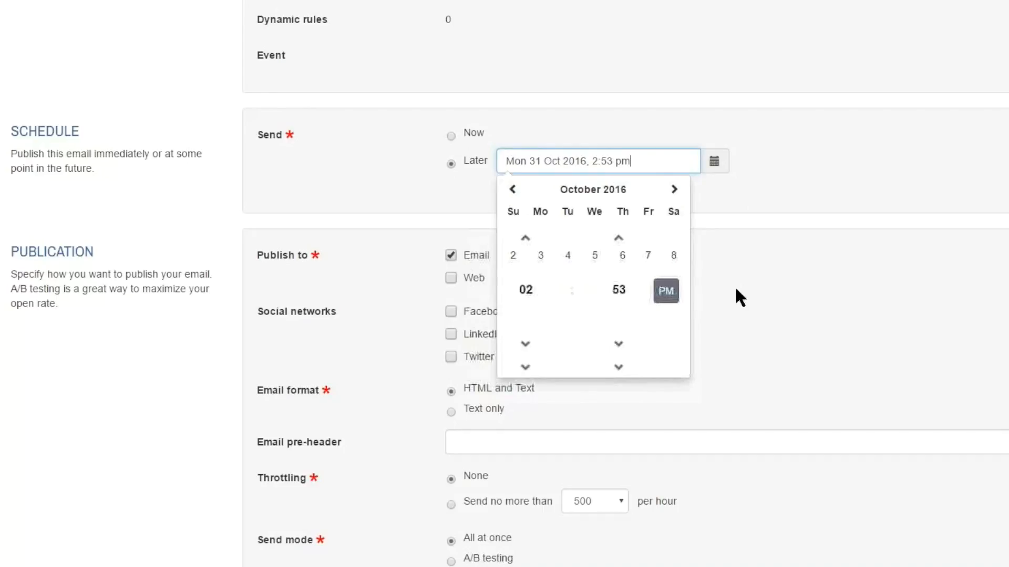
{"action": "left_click", "coordinate": [525, 238]}
{"action": "left_click", "coordinate": [525, 238]}
{"action": "left_click", "coordinate": [525, 238]}
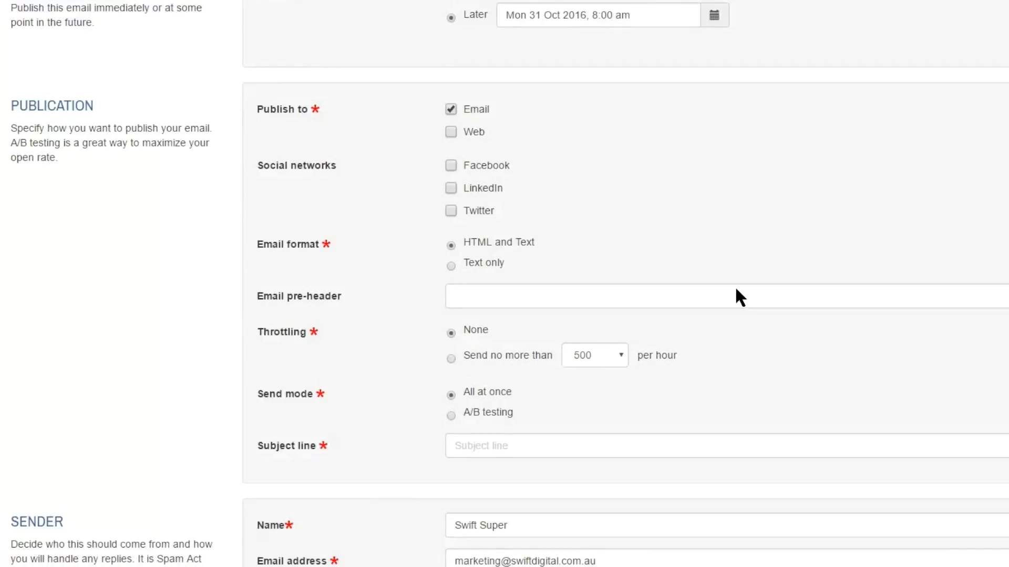
- Examine the opening content of the email's web version, from the navigation links to the "In this issue" heading
{"action": "scroll", "coordinate": [736, 289], "scroll_direction": "down", "scroll_amount": 1}
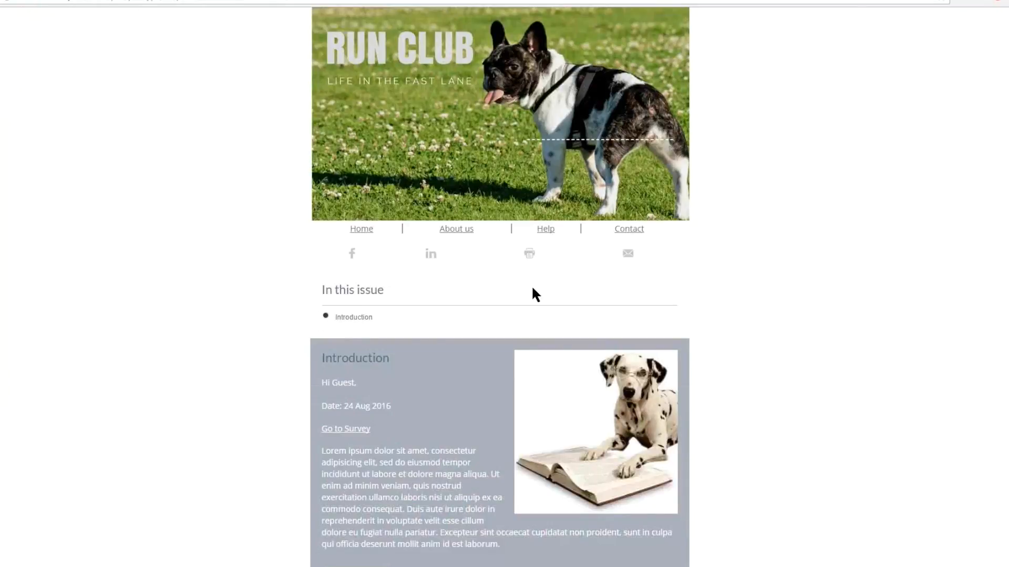
{"action": "mouse_move", "coordinate": [351, 229]}
{"action": "left_mouse_down"}
{"action": "mouse_move", "coordinate": [643, 229]}
{"action": "mouse_move", "coordinate": [532, 288]}
{"action": "left_mouse_up"}
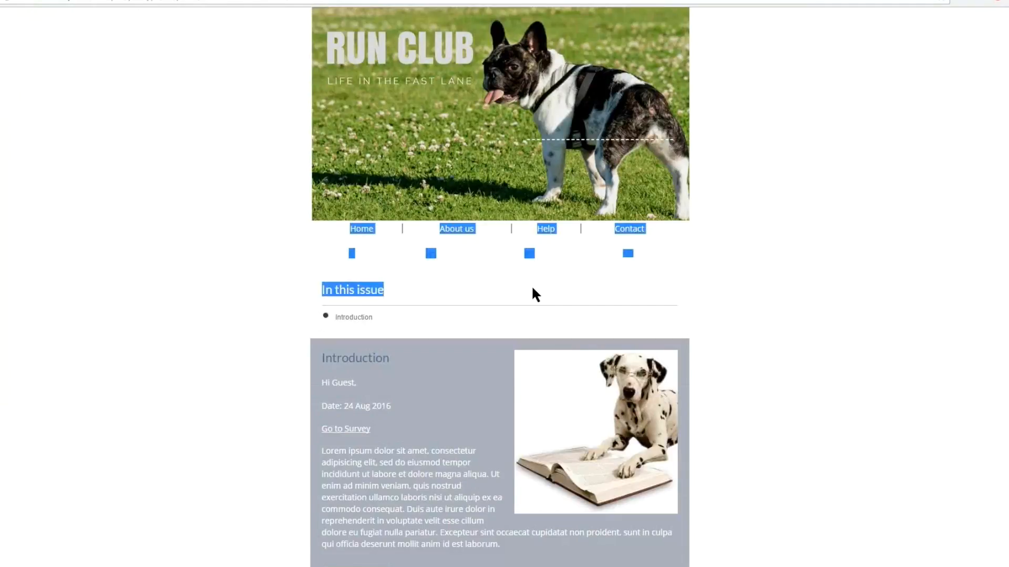
{"action": "left_click", "coordinate": [532, 288]}
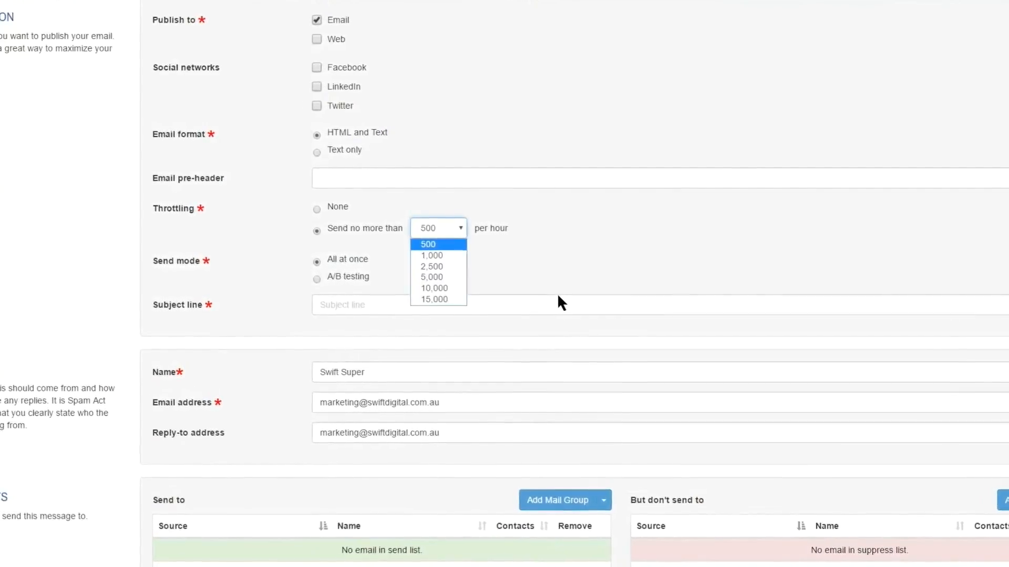
- Throttle sending to no more than 10,000 per hour and enter "Run club 2016" as the subject line
{"action": "key", "text": "Return"}
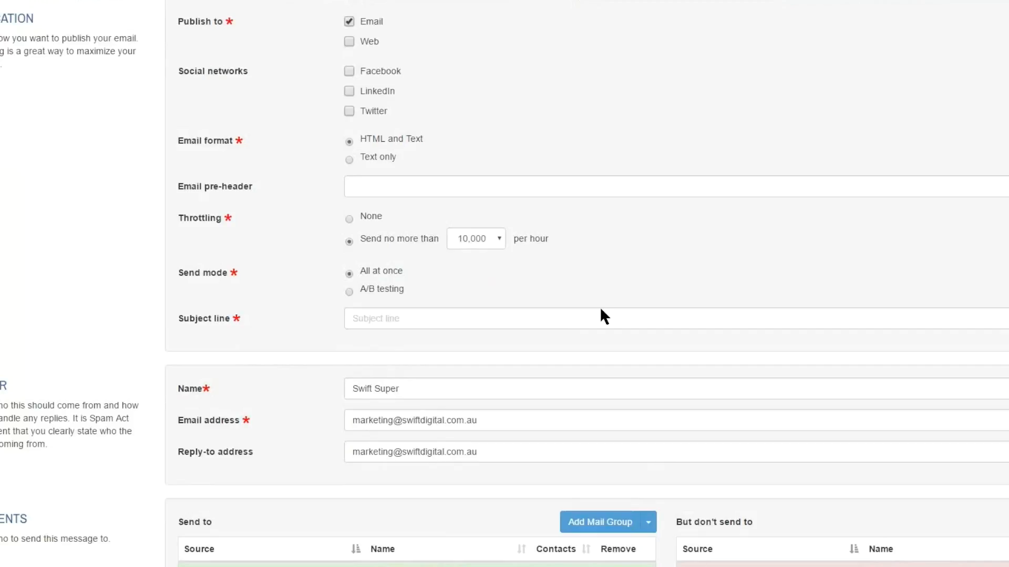
{"action": "left_click", "coordinate": [609, 319]}
{"action": "type", "text": "Run club 2016"}
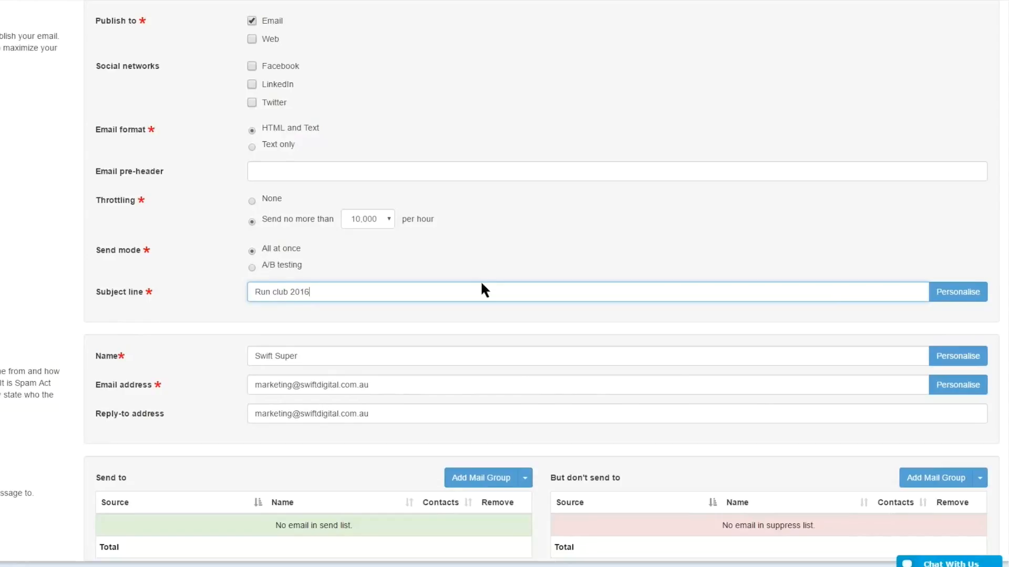
- Change the send mode to A/B testing and reuse "Run club 2016" as subject line A
{"action": "key", "text": "ctrl+a"}
{"action": "key", "text": "ctrl+c"}
{"action": "key", "text": "BackSpace"}
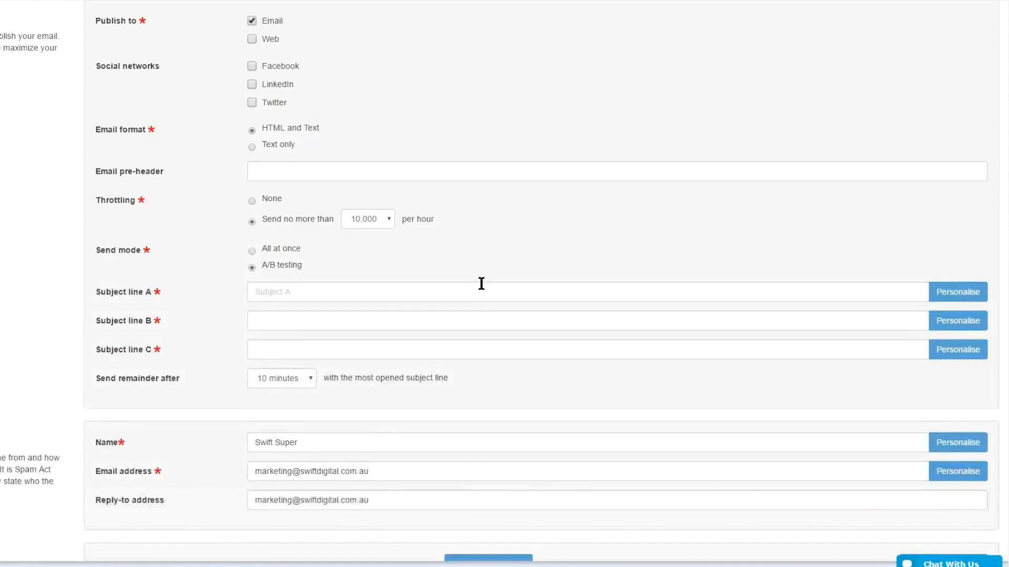
{"action": "left_click", "coordinate": [481, 286]}
{"action": "key", "text": "ctrl+v"}
{"action": "key", "text": "Tab"}
- Set subject line B to "Run club 2016 - september" and subject line C to "Welcome to the run club"
{"action": "key", "text": "ctrl+v"}
{"action": "type", "text": "- sep"}
{"action": "key", "text": "BackSpace"}
{"action": "key", "text": "BackSpace"}
{"action": "type", "text": "eptember"}
{"action": "key", "text": "Tab"}
{"action": "key", "text": "Tab"}
{"action": "type", "text": "Wel"}
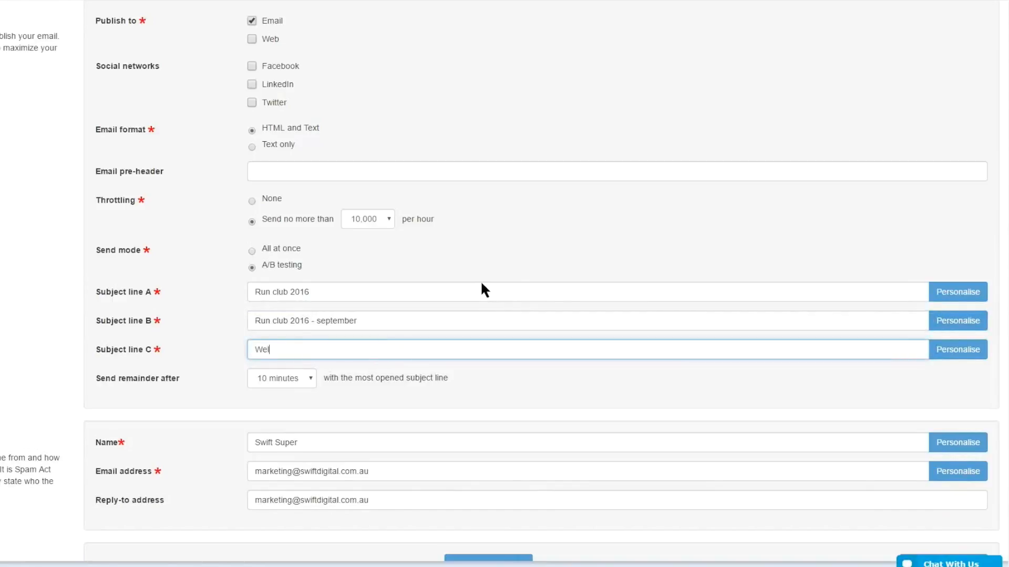
{"action": "type", "text": "come to the run club"}
{"action": "key", "text": "Tab"}
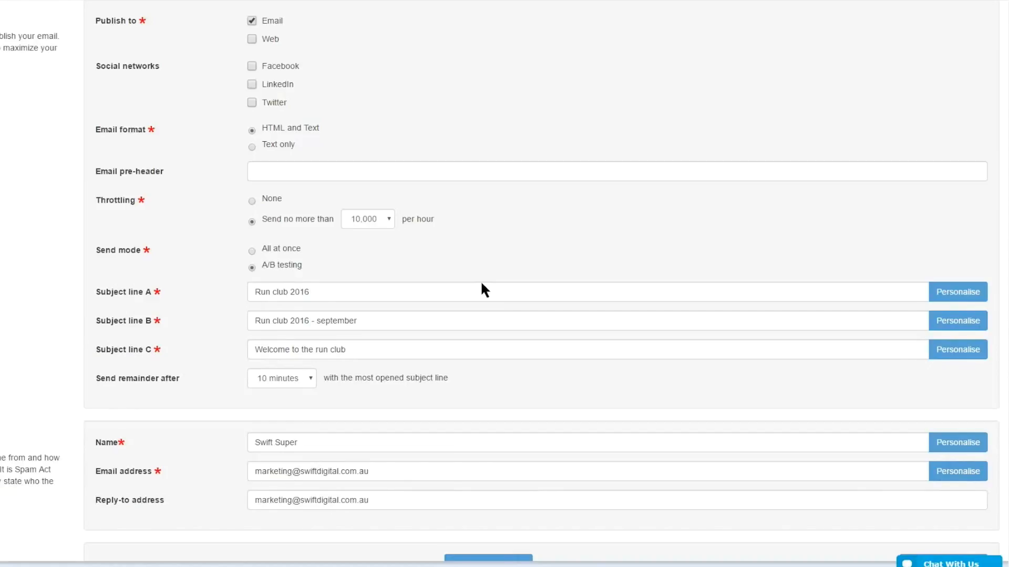
- Set the remainder to send after 2 hours with the most opened subject line
{"action": "mouse_move", "coordinate": [154, 292]}
{"action": "left_mouse_down"}
{"action": "mouse_move", "coordinate": [124, 292]}
{"action": "mouse_move", "coordinate": [95, 321]}
{"action": "left_mouse_up"}
{"action": "left_click", "coordinate": [138, 292]}
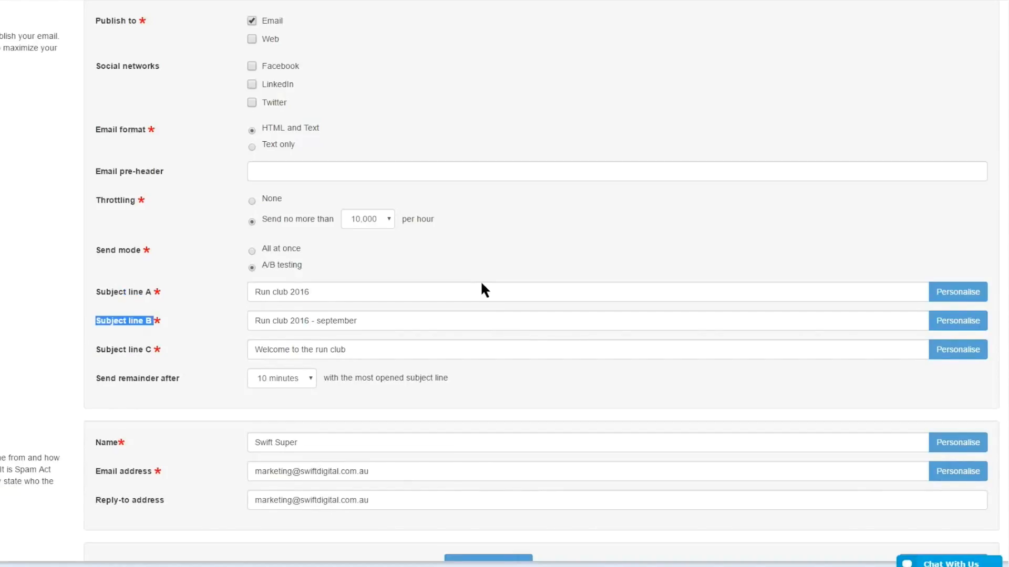
{"action": "left_click", "coordinate": [282, 378]}
{"action": "left_click", "coordinate": [273, 420]}
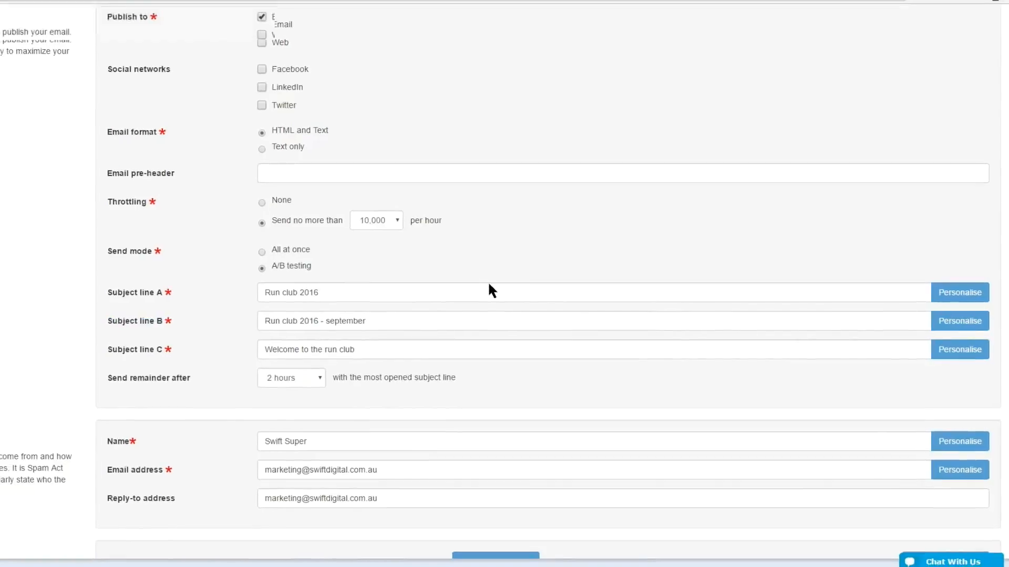
- Review the sender's name, email address and reply-to address, leaving the defaults in place
{"action": "scroll", "coordinate": [481, 284], "scroll_direction": "down", "scroll_amount": 3}
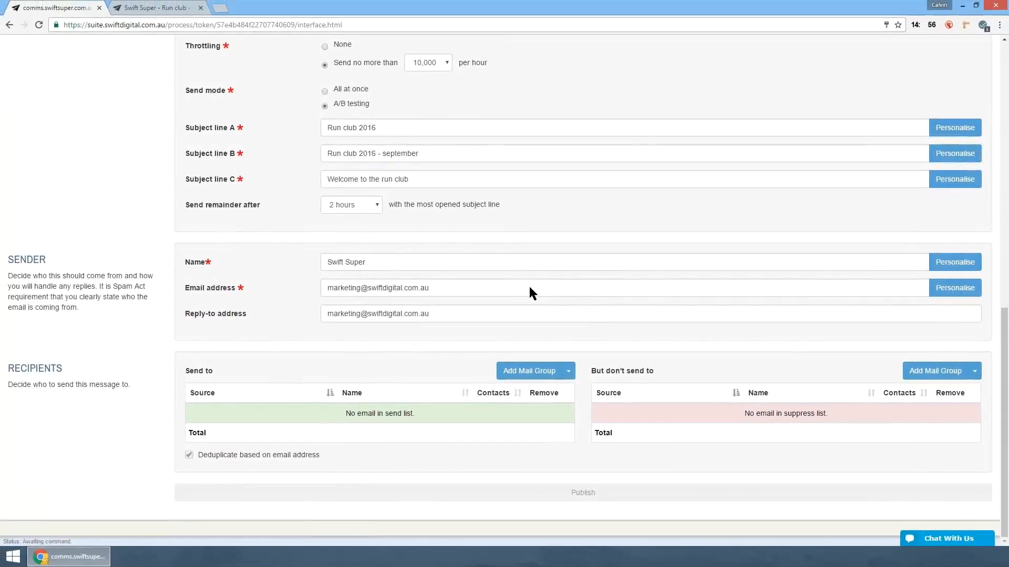
{"action": "key", "text": "Tab"}
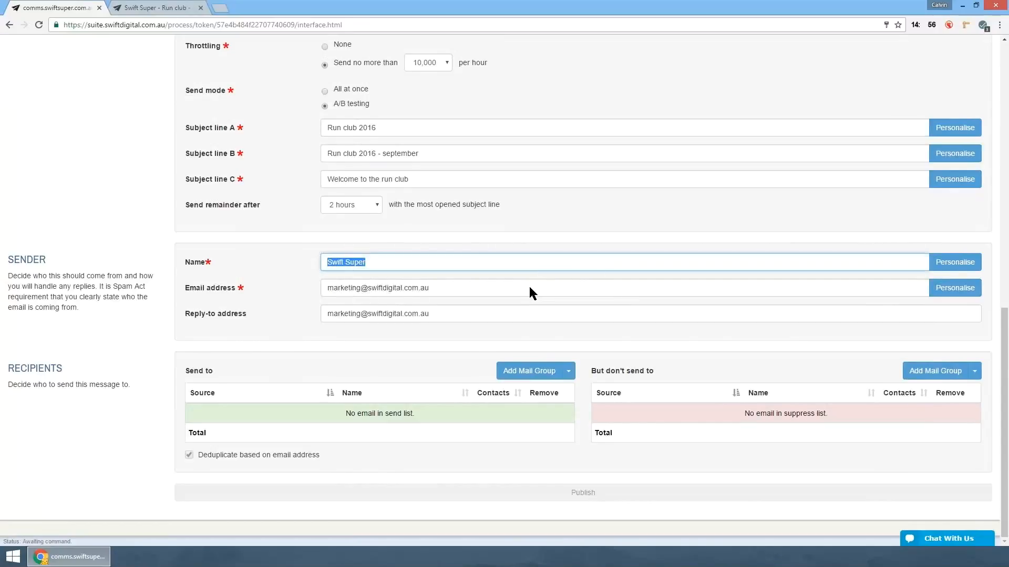
{"action": "key", "text": "Tab"}
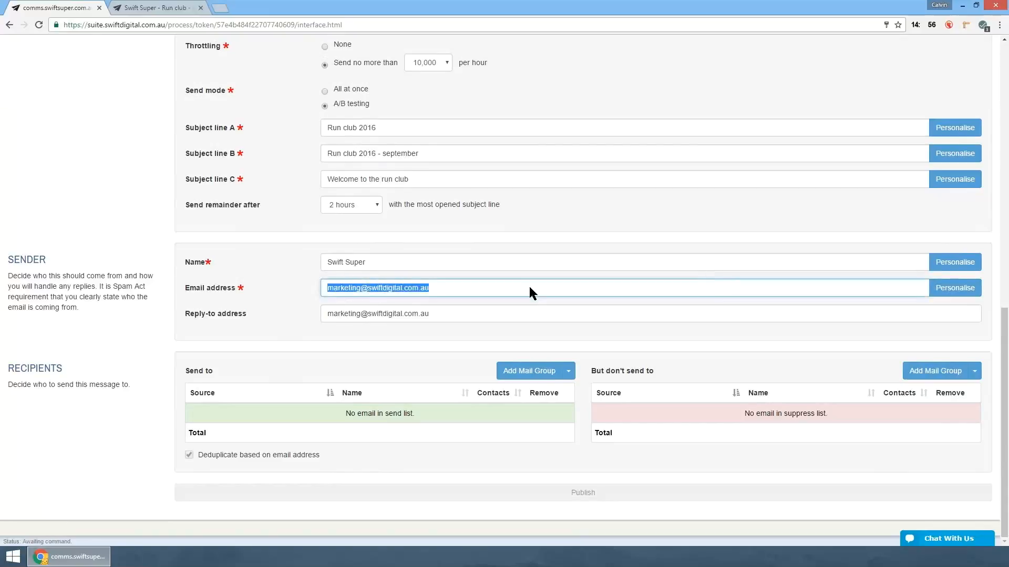
{"action": "key", "text": "Tab"}
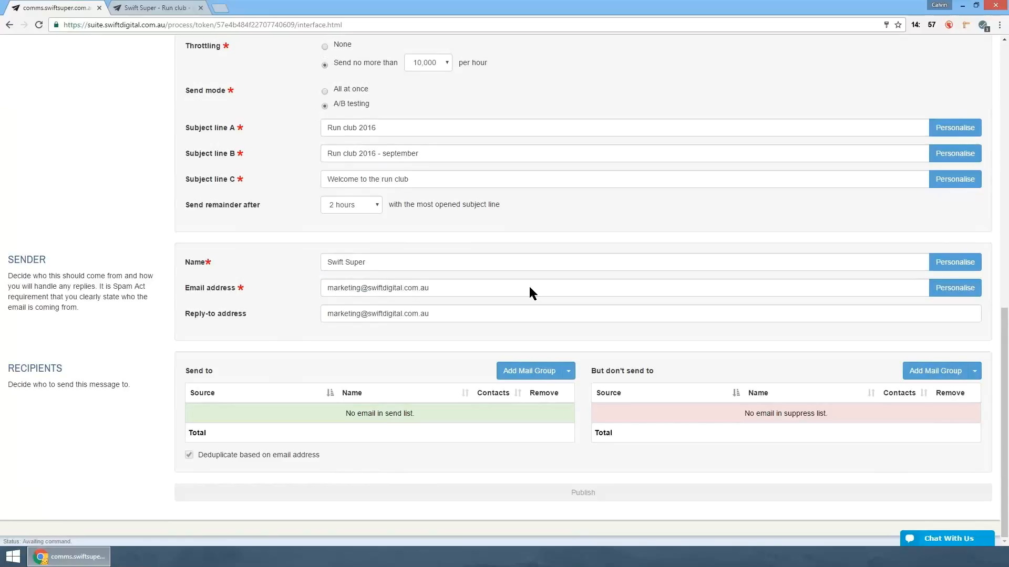
{"action": "key", "text": "Tab"}
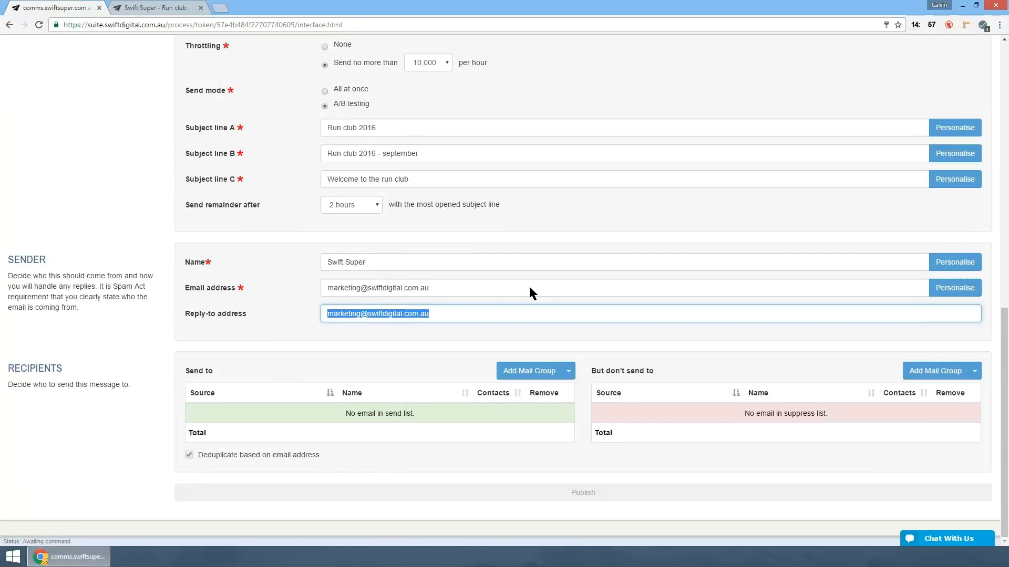
- Add a single recipient to the send list by entering the staff member's email address
{"action": "left_click", "coordinate": [569, 371]}
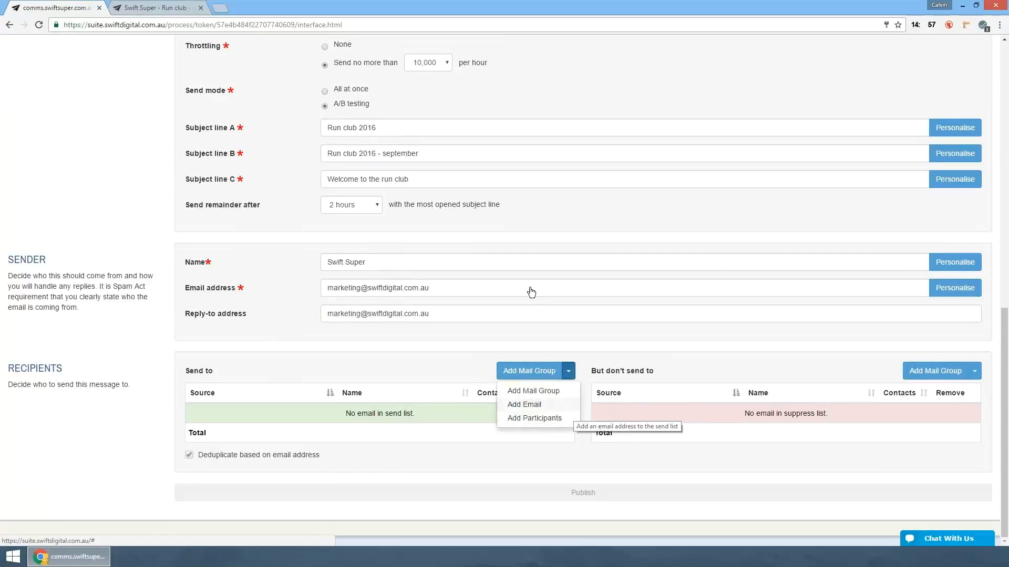
{"action": "left_click", "coordinate": [524, 405]}
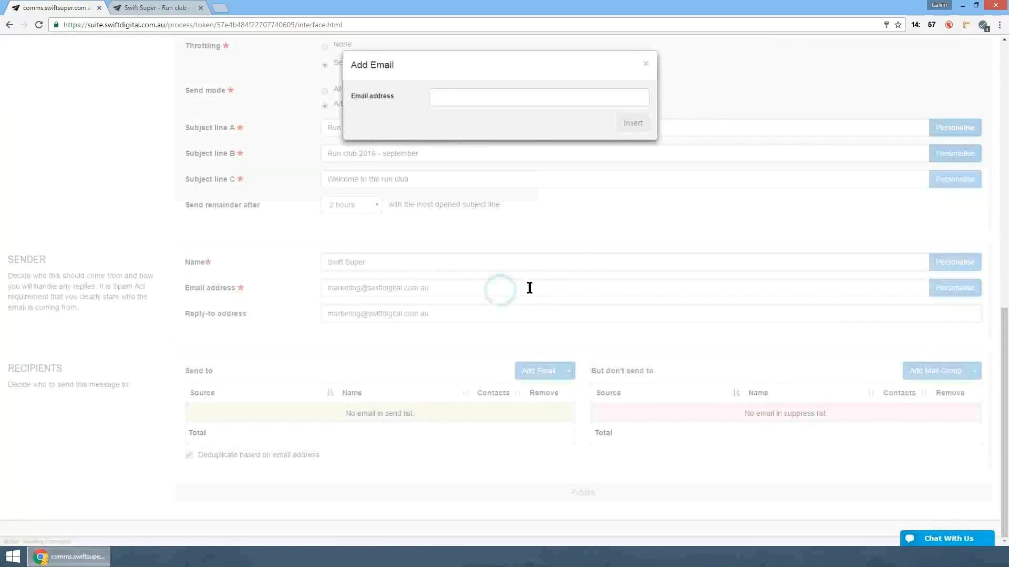
{"action": "key", "text": "Down"}
{"action": "key", "text": "Tab"}
{"action": "key", "text": "Return"}
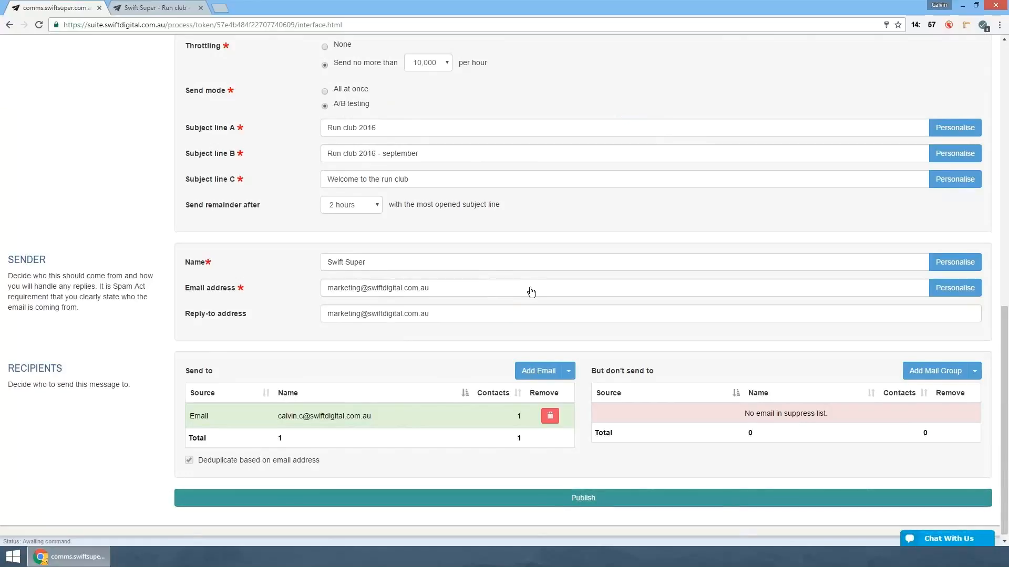
- Submit the email for publication and check the scheduled send date in the confirmation summary
{"action": "left_click", "coordinate": [583, 498]}
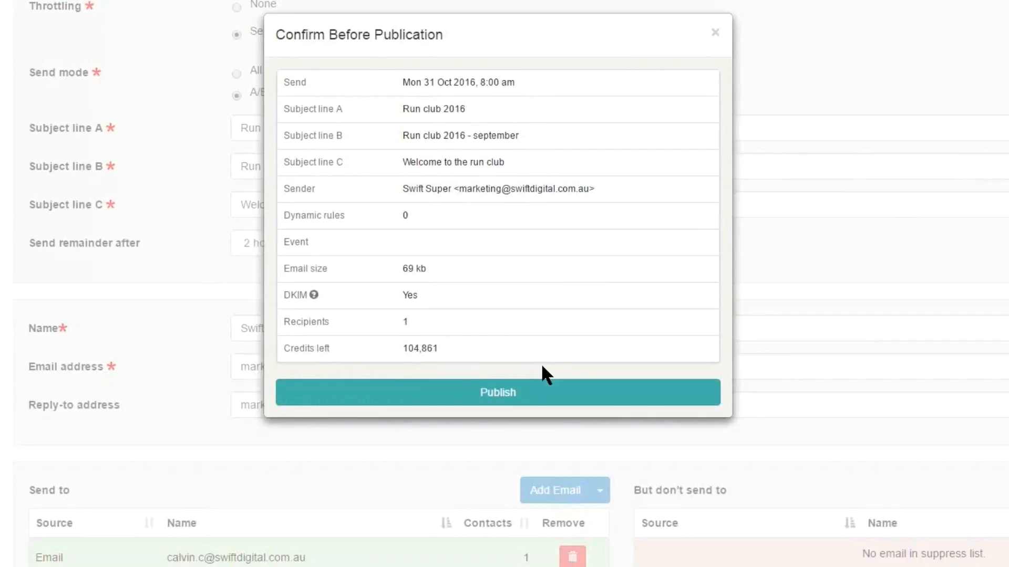
{"action": "left_click_drag", "start_coordinate": [403, 83], "coordinate": [515, 82]}
{"action": "left_click", "coordinate": [542, 366]}
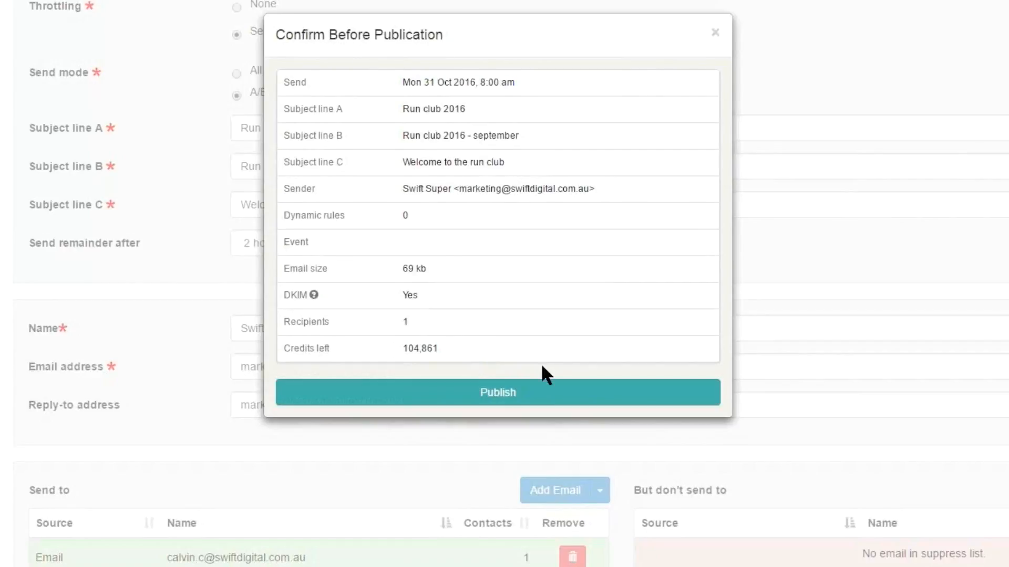